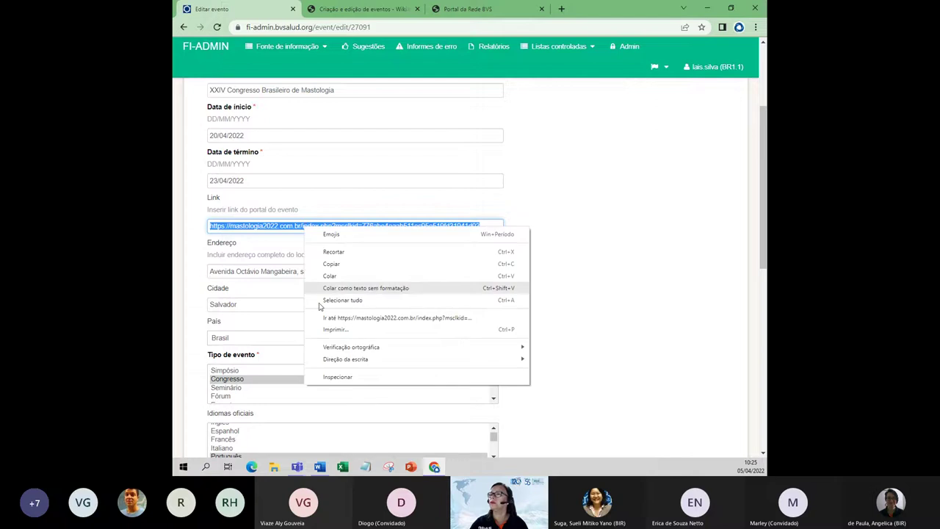
Copy the event's link from the record and open it in a new browser tab
click(334, 265)
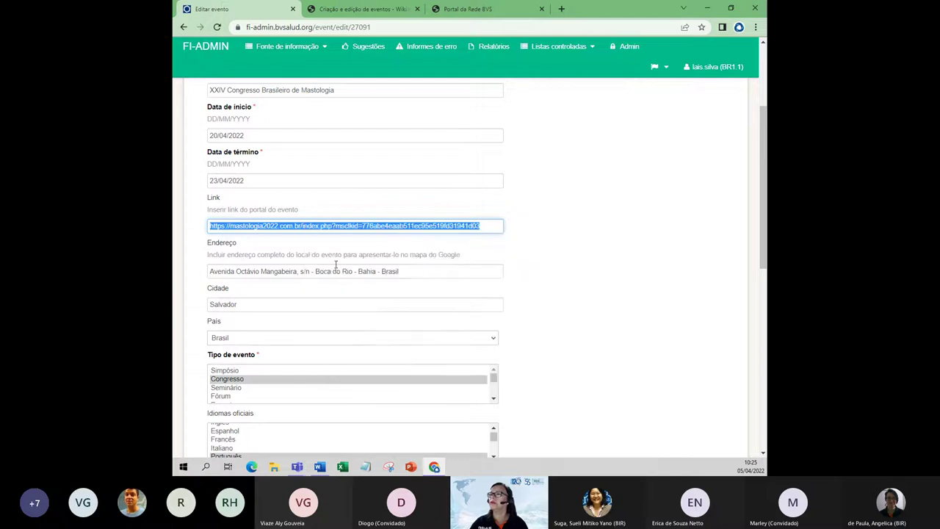
click(560, 9)
click(434, 27)
right_click(436, 27)
click(455, 94)
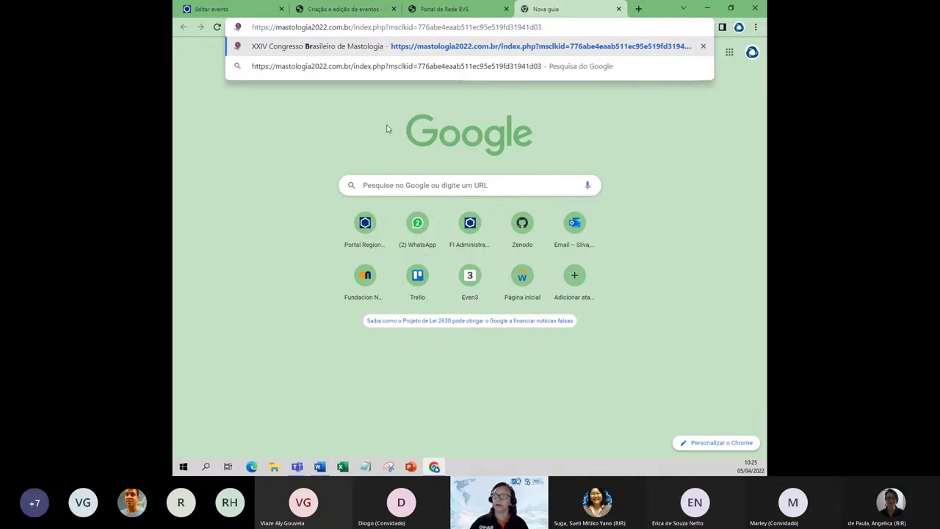
key(Return)
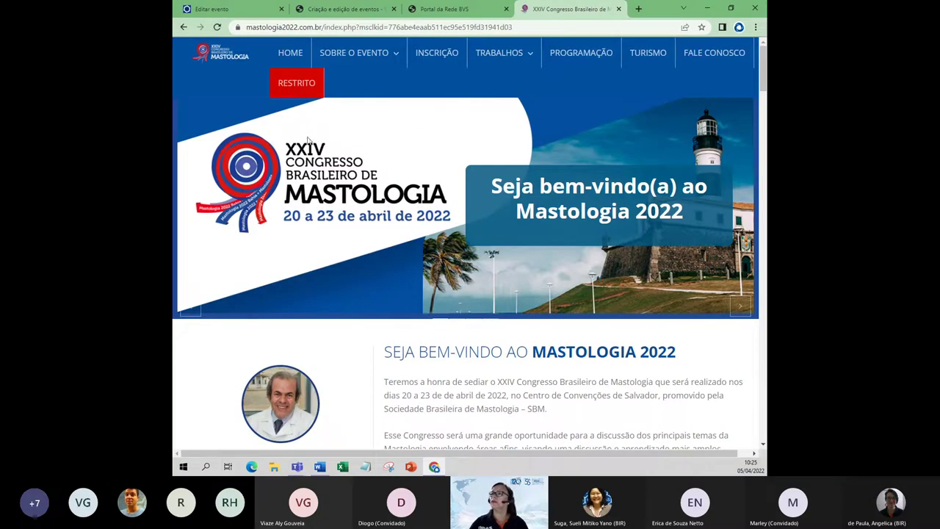
Look over the congress website's home page and welcome text, and return to the event record
mouse_move(370, 60)
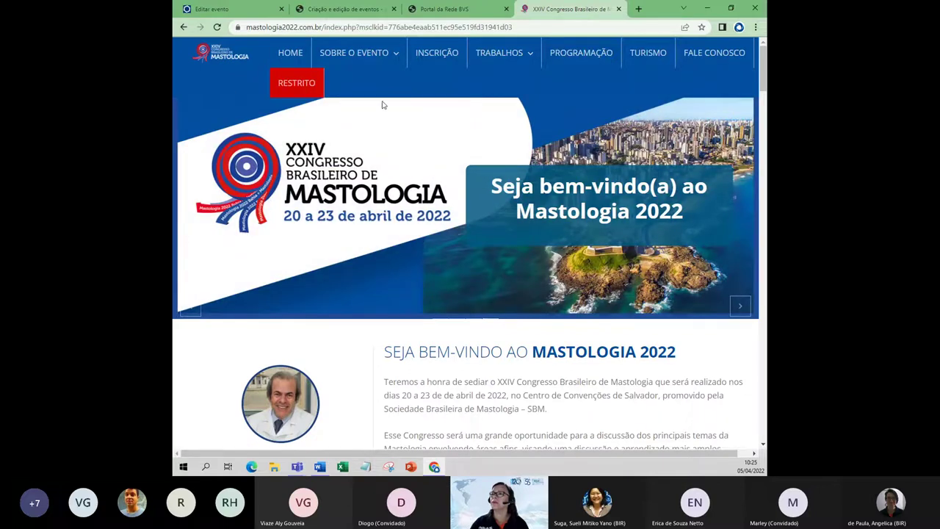
scroll(402, 146, down, 7)
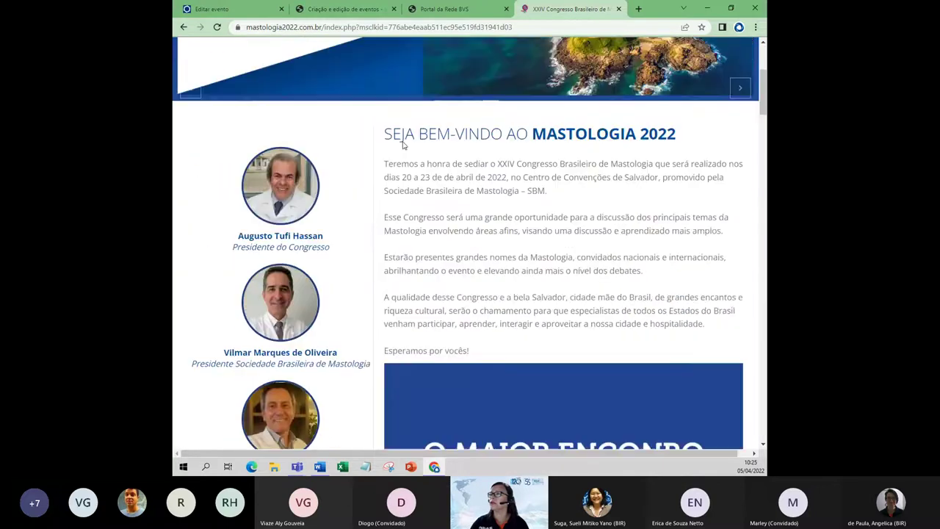
scroll(402, 146, up, 7)
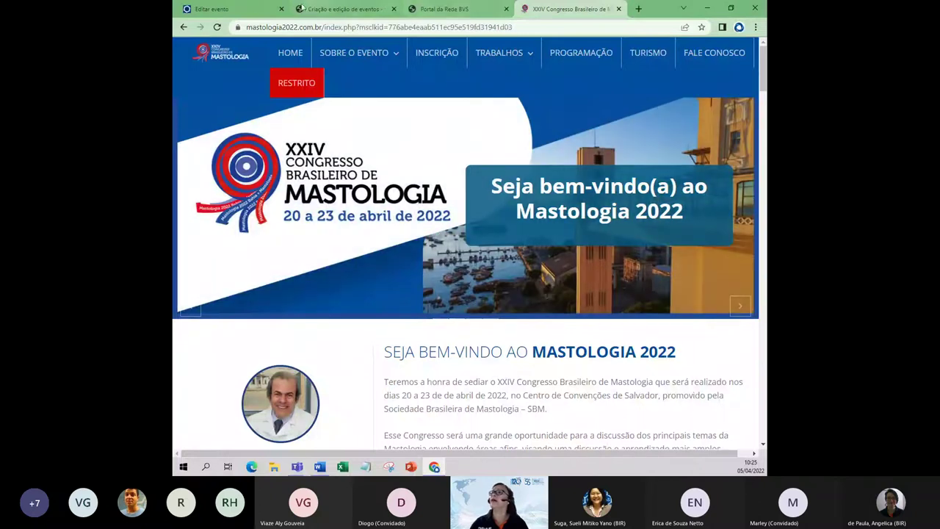
click(246, 14)
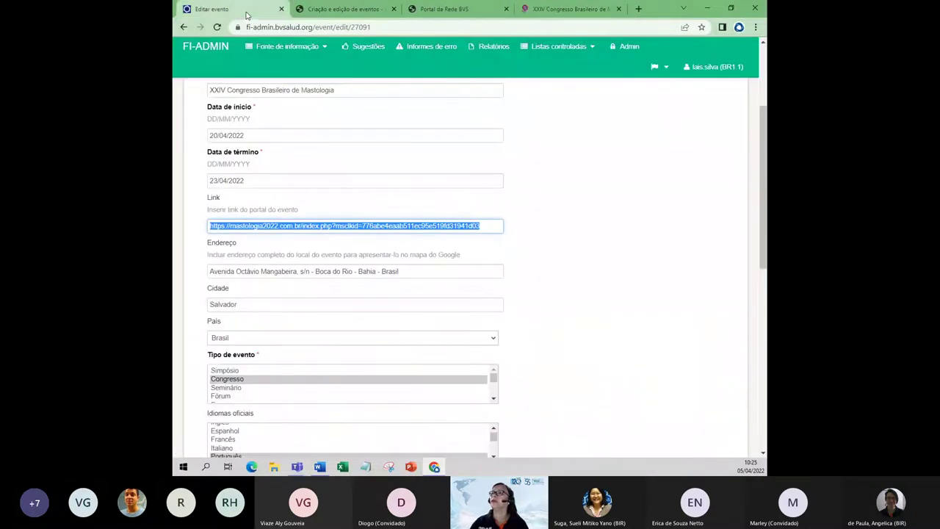
Review the available Status options for the event and leave the list without choosing another one
click(547, 166)
scroll(549, 165, up, 3)
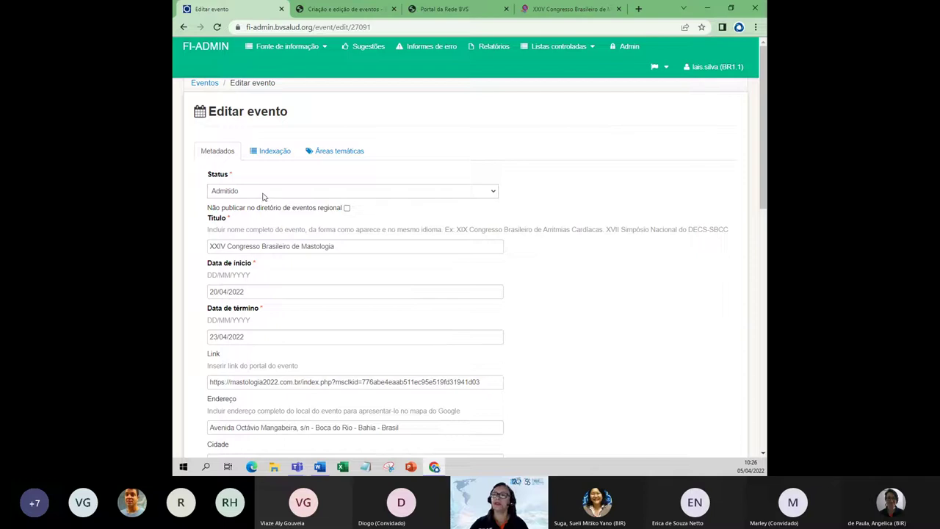
click(494, 194)
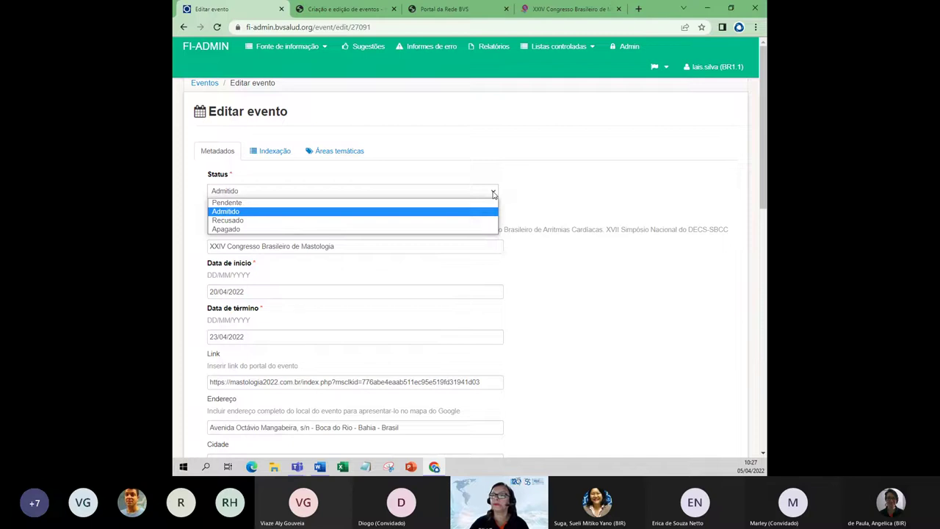
click(543, 186)
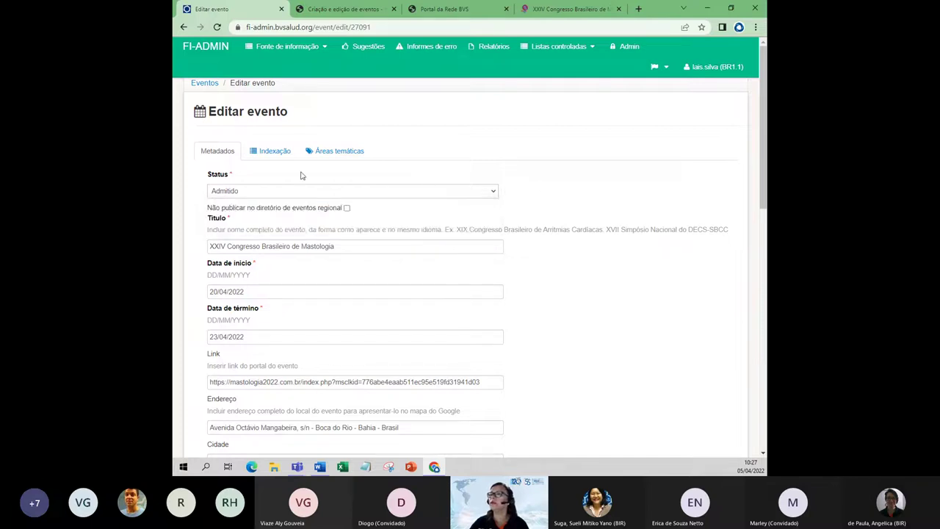
Compare the record's title, dates and link with the congress website's home page
click(346, 247)
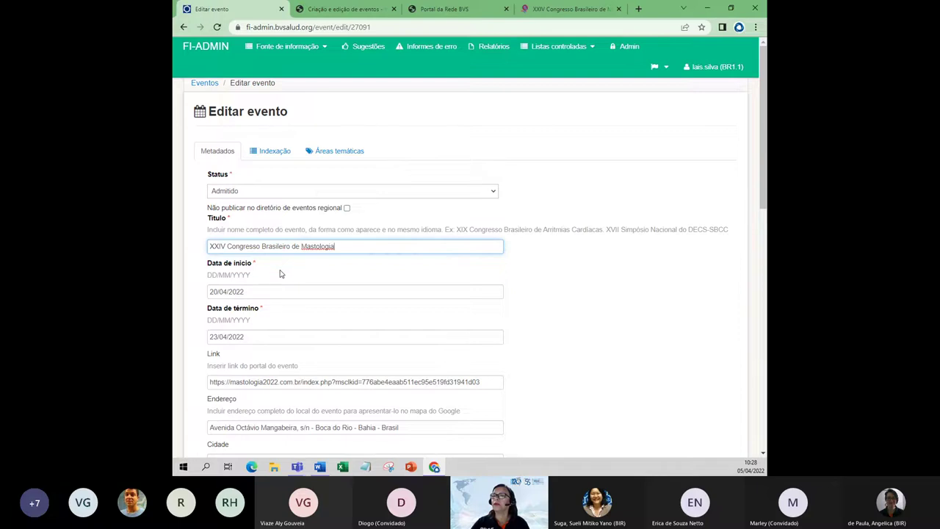
scroll(280, 274, down, 1)
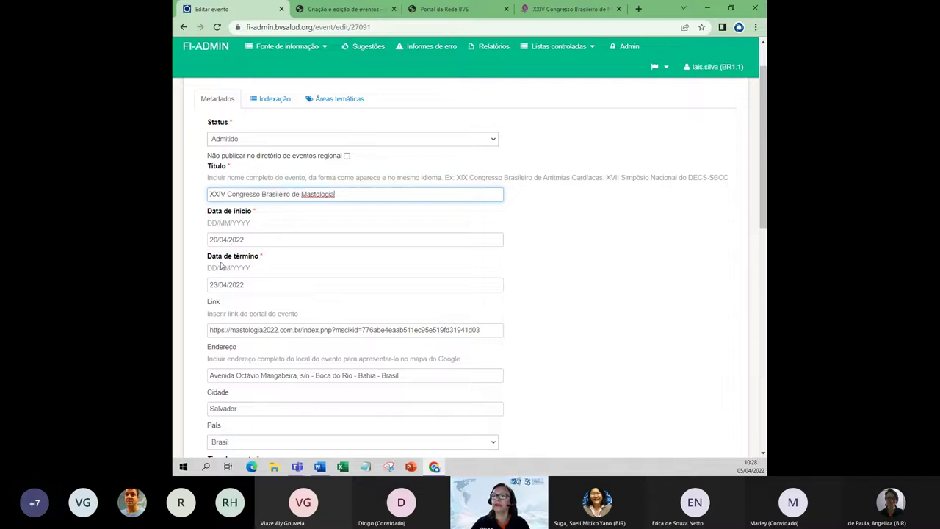
scroll(216, 278, down, 2)
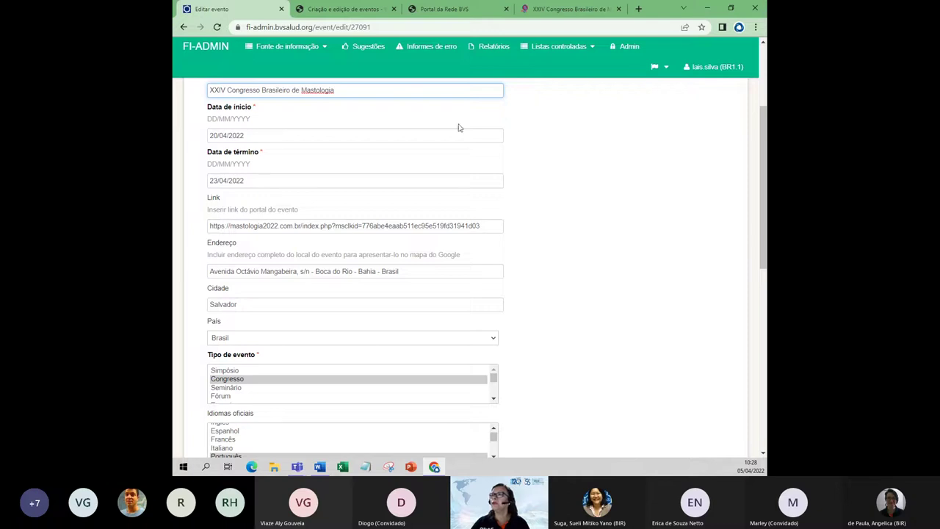
click(586, 14)
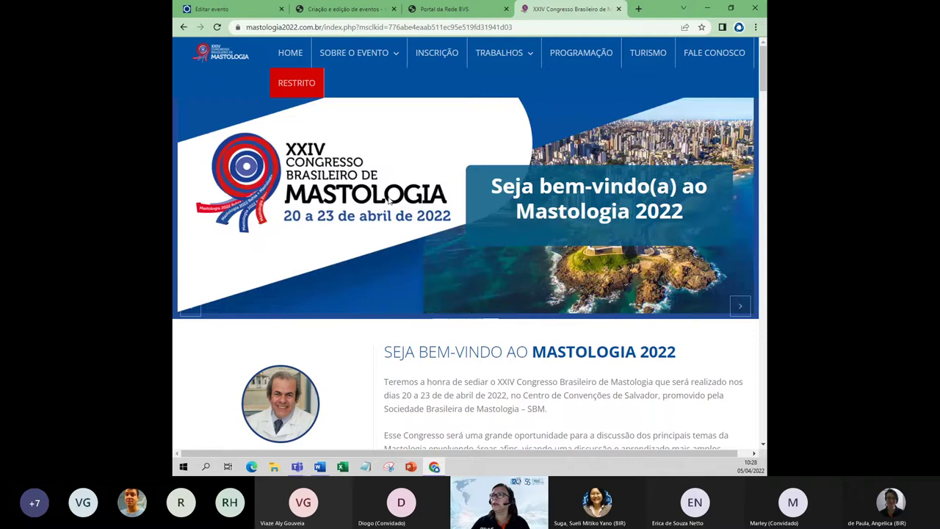
mouse_move(481, 66)
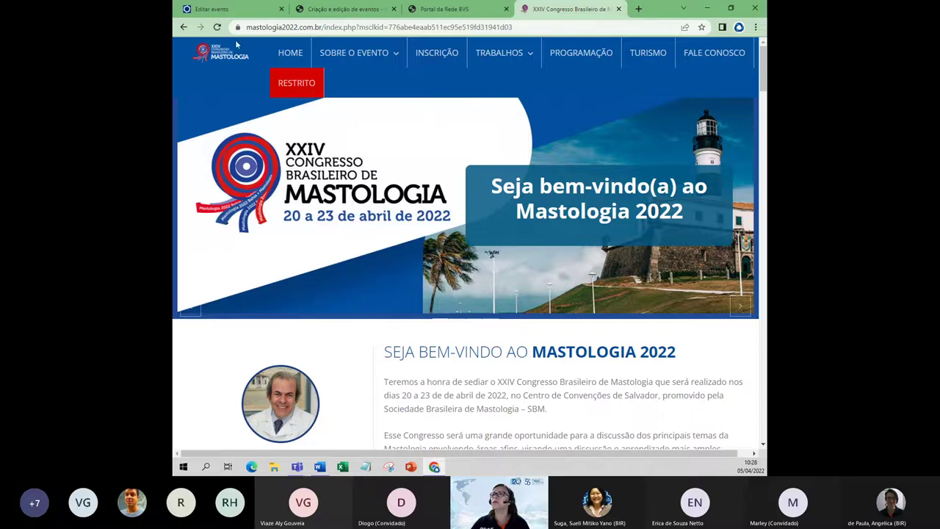
click(233, 10)
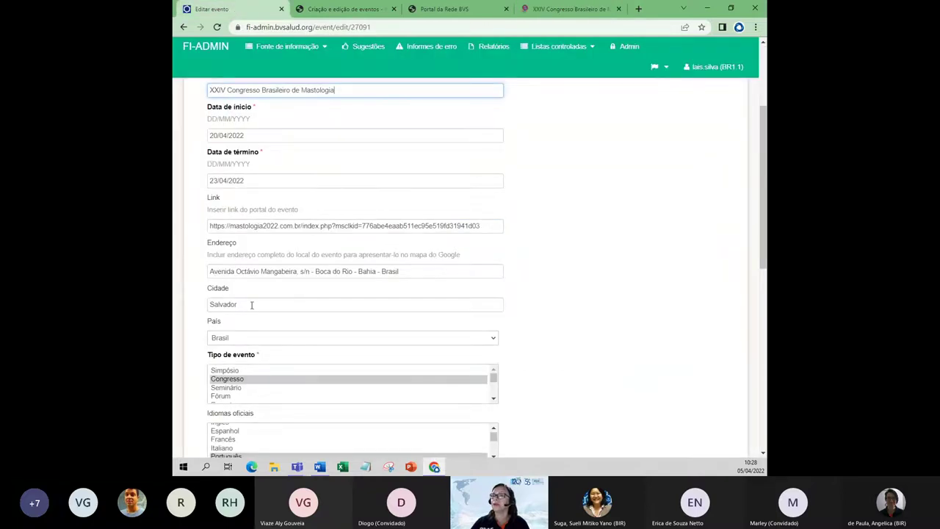
Examine the record's location, event type, official languages, contact information, observations and target audience fields
scroll(276, 304, down, 2)
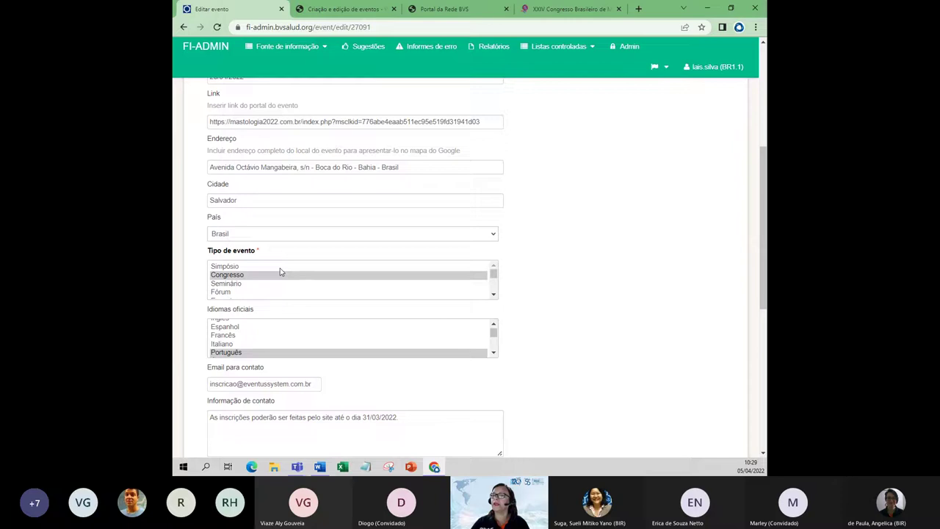
scroll(279, 272, down, 2)
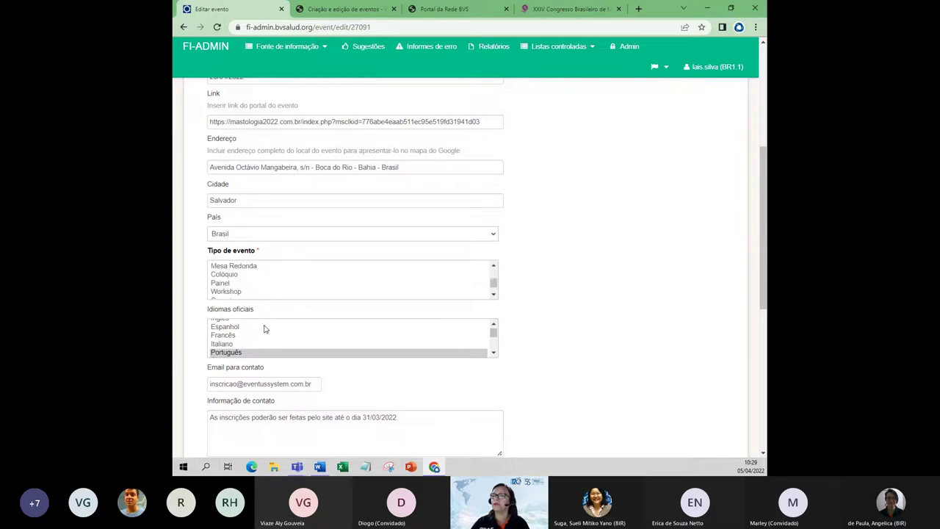
scroll(265, 329, down, 4)
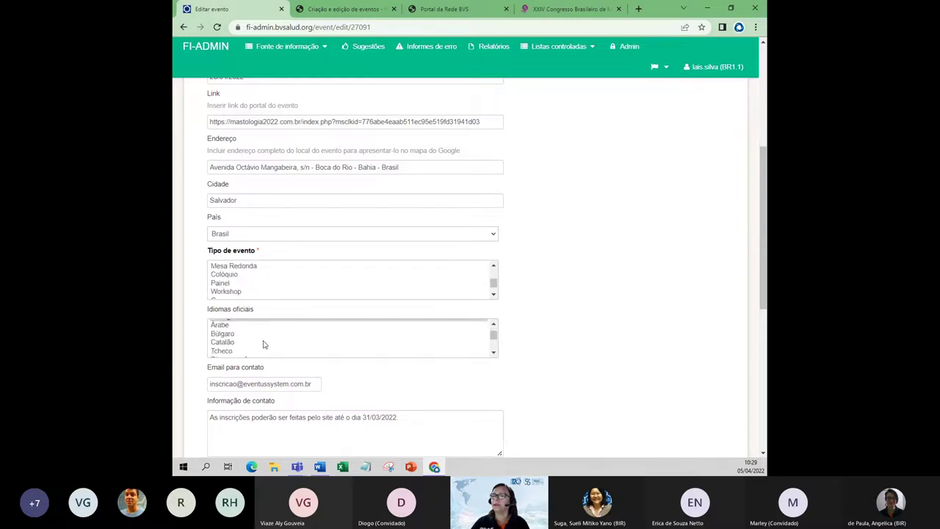
scroll(369, 381, down, 2)
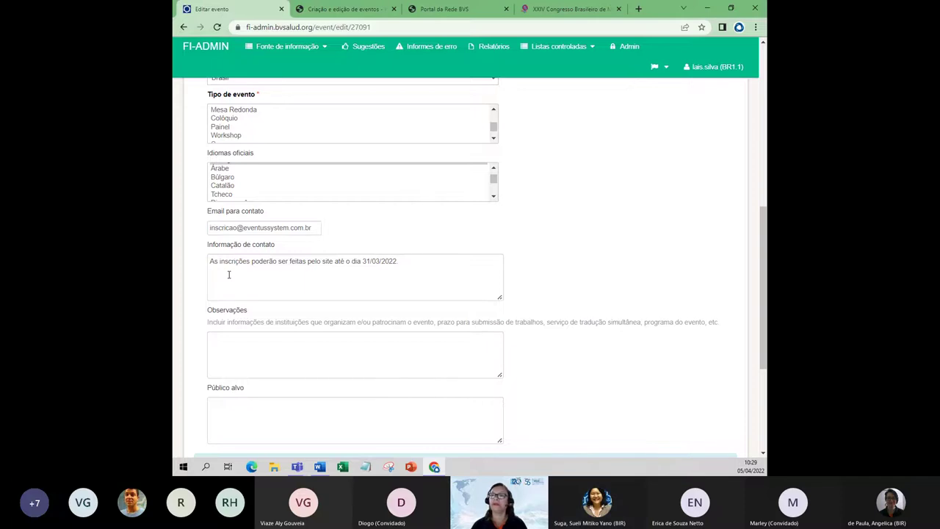
click(235, 347)
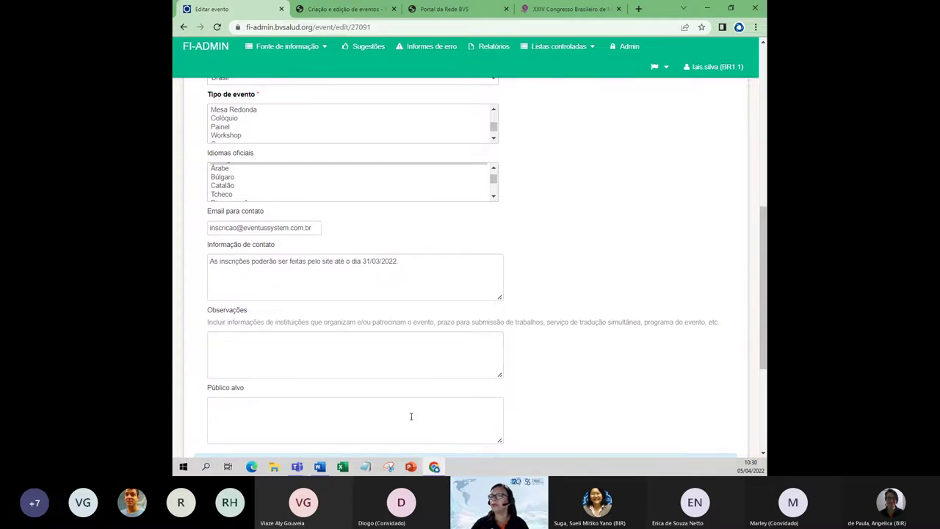
scroll(445, 411, up, 5)
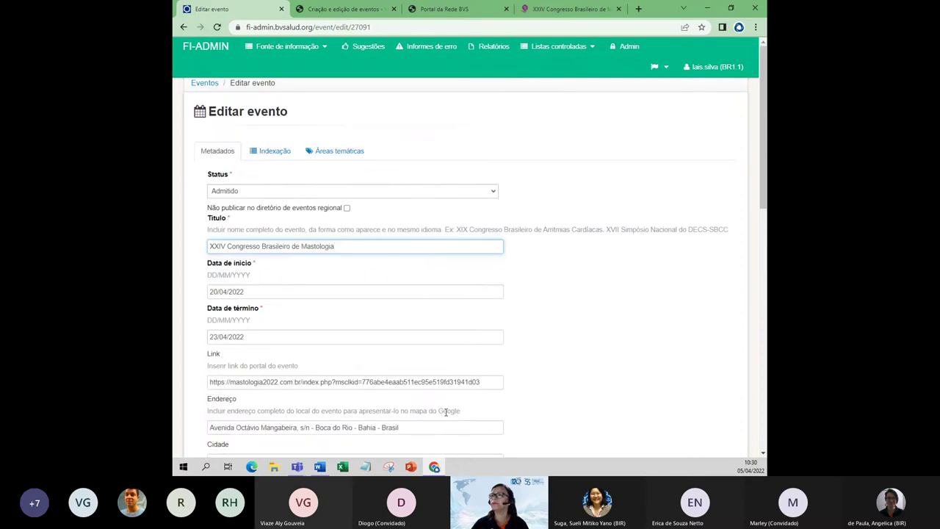
Review the event's indexing descriptors, checking back against the title in the metadata
click(273, 151)
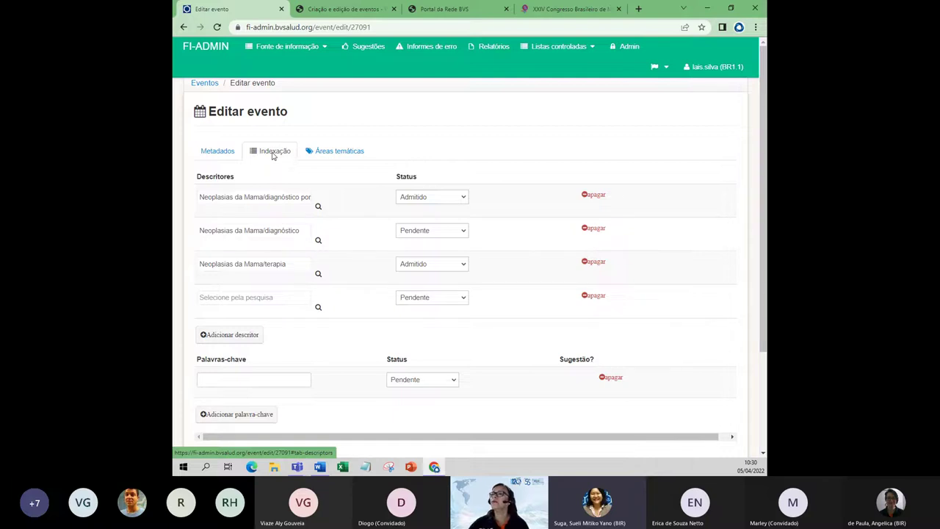
click(220, 154)
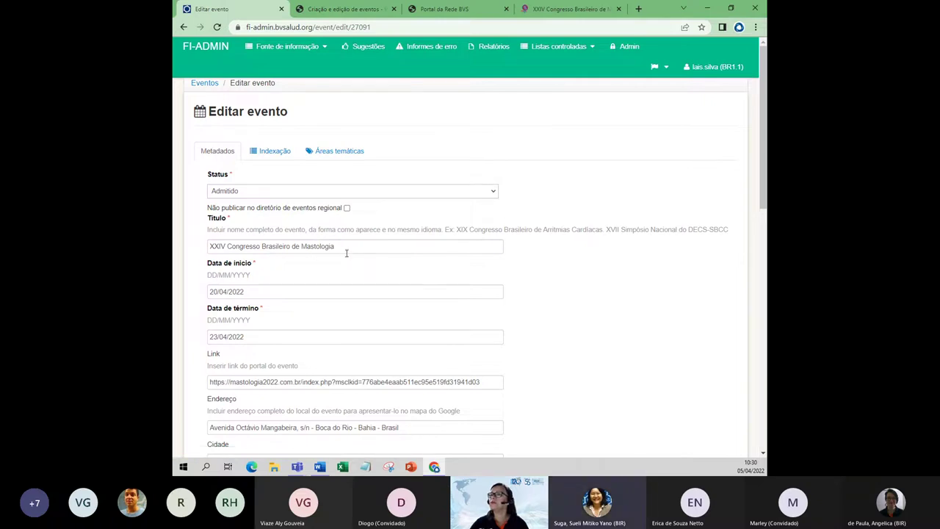
click(276, 154)
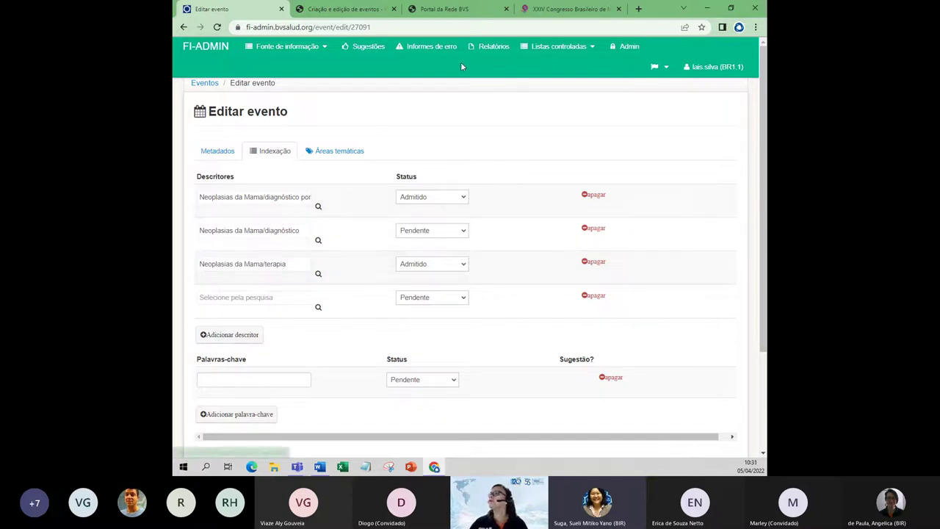
Examine the session topics in the congress website's programme for 20 April, and return to the record's indexing descriptors
click(571, 9)
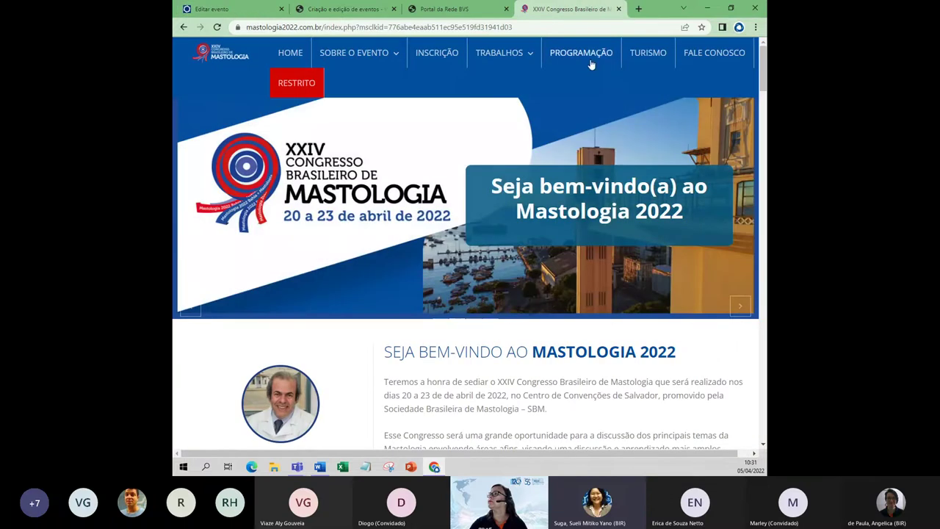
click(592, 56)
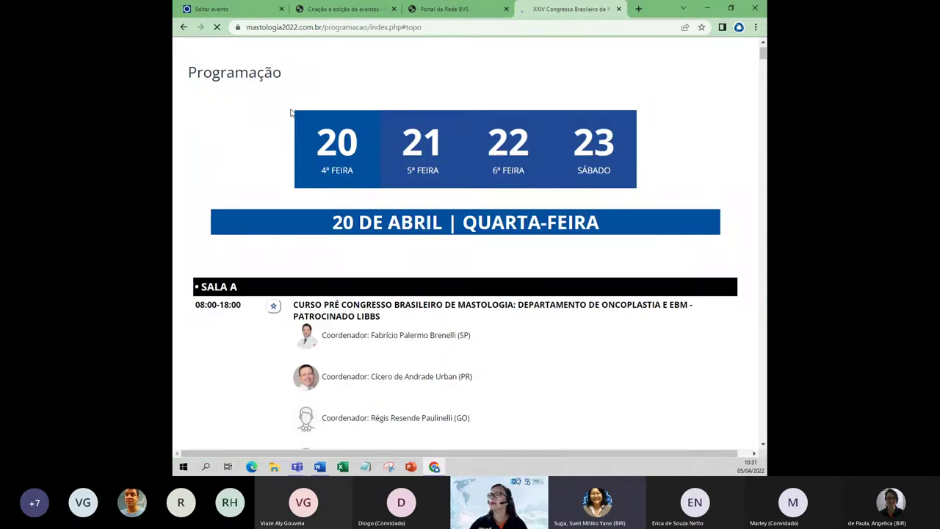
scroll(327, 246, down, 3)
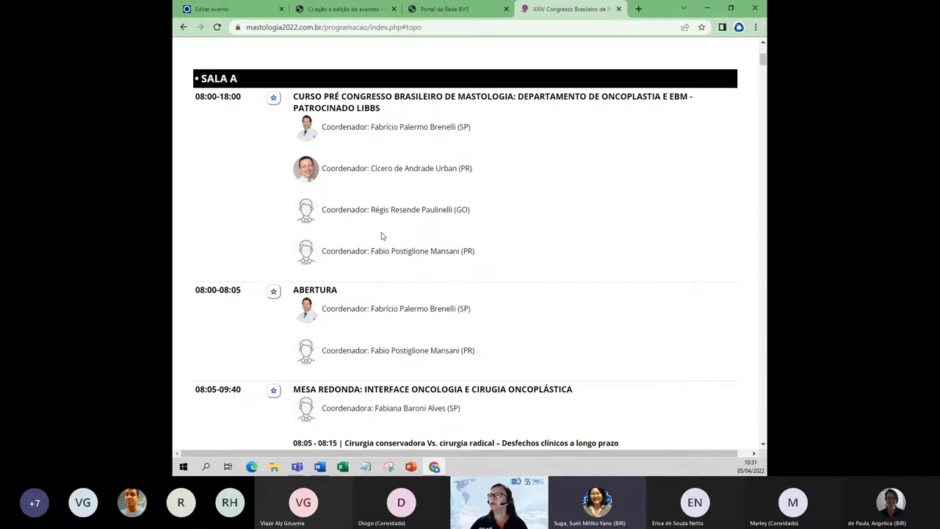
scroll(381, 236, down, 2)
scroll(436, 214, down, 2)
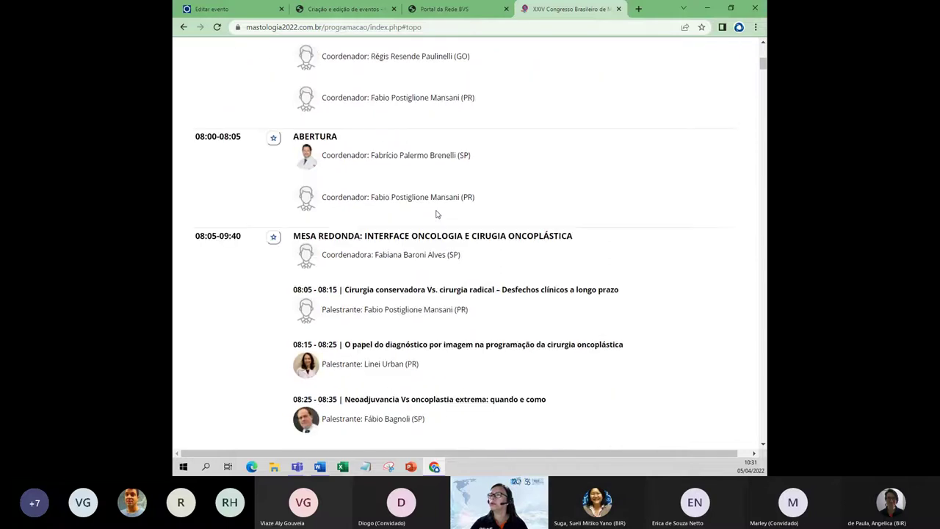
scroll(435, 213, down, 1)
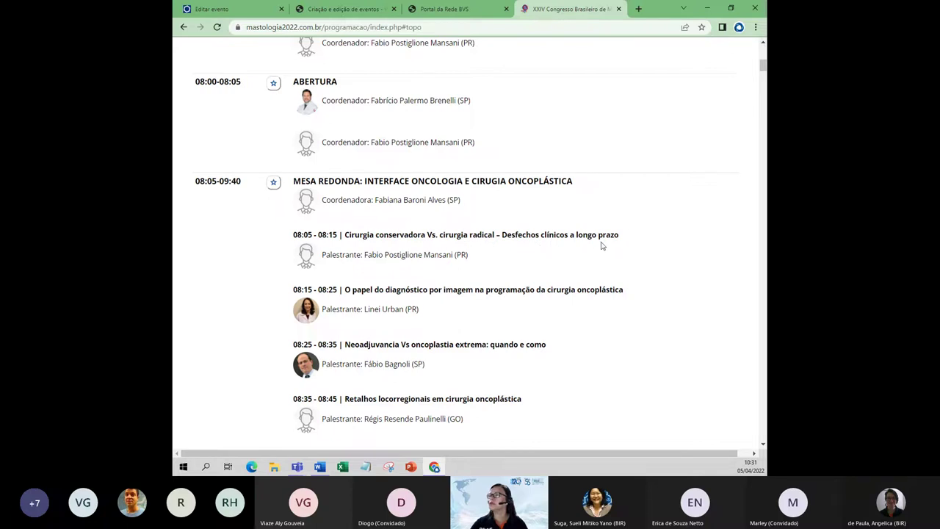
scroll(417, 218, down, 2)
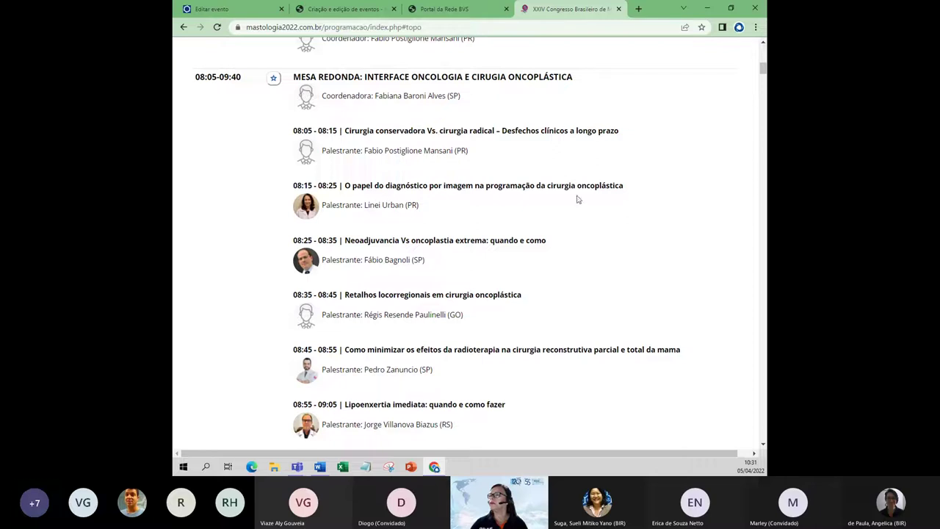
scroll(632, 194, down, 3)
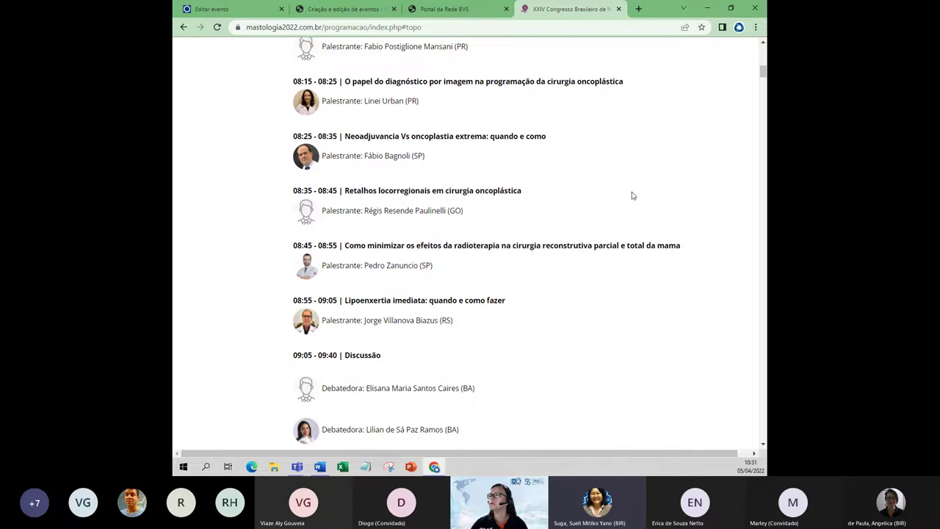
scroll(632, 195, down, 2)
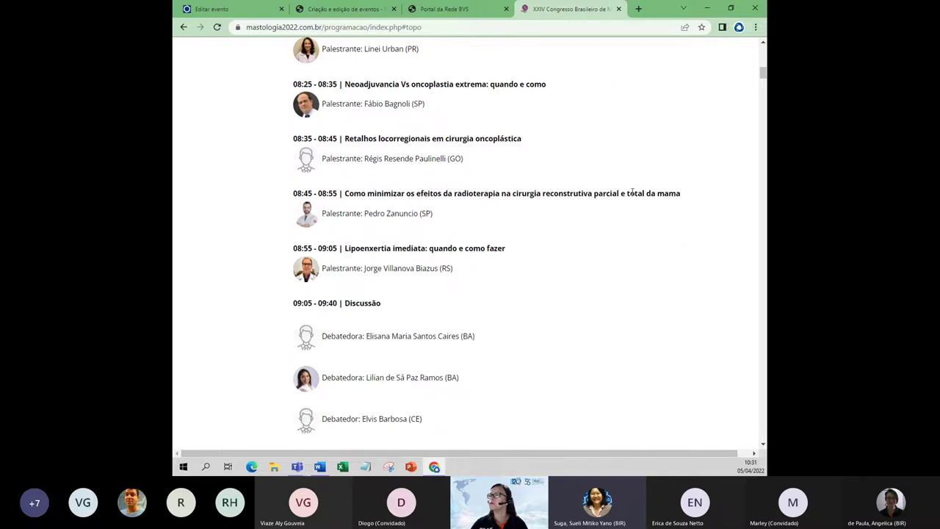
scroll(631, 192, up, 12)
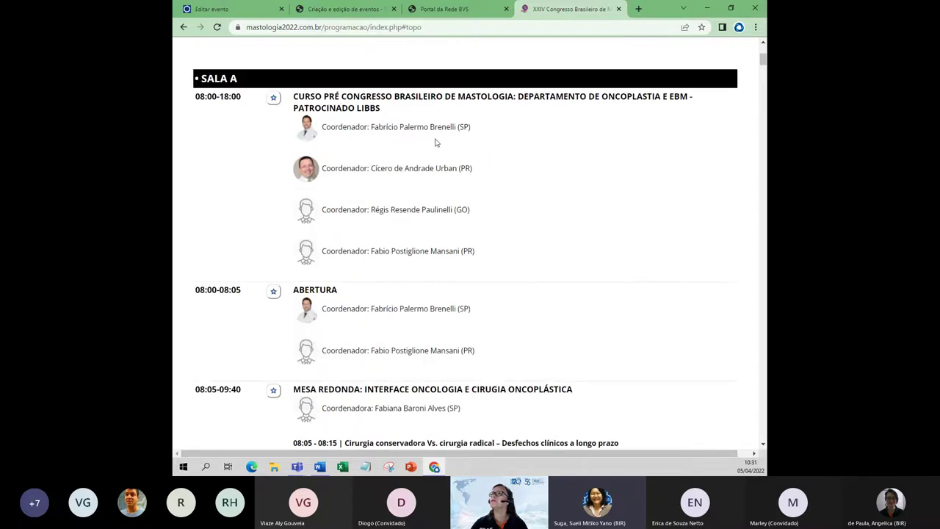
click(239, 9)
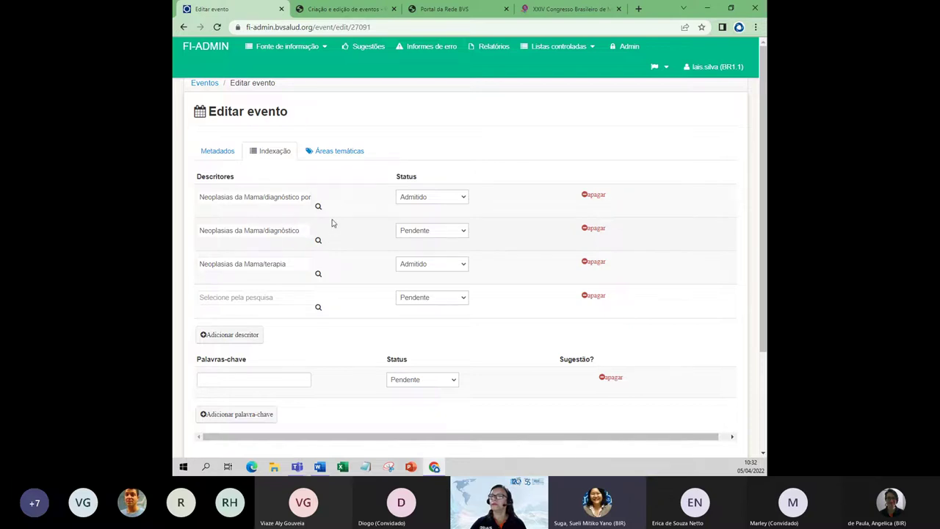
Check the congress programme briefly, and search the subject descriptor locator for "mastologia" from the record's empty descriptor row
click(559, 11)
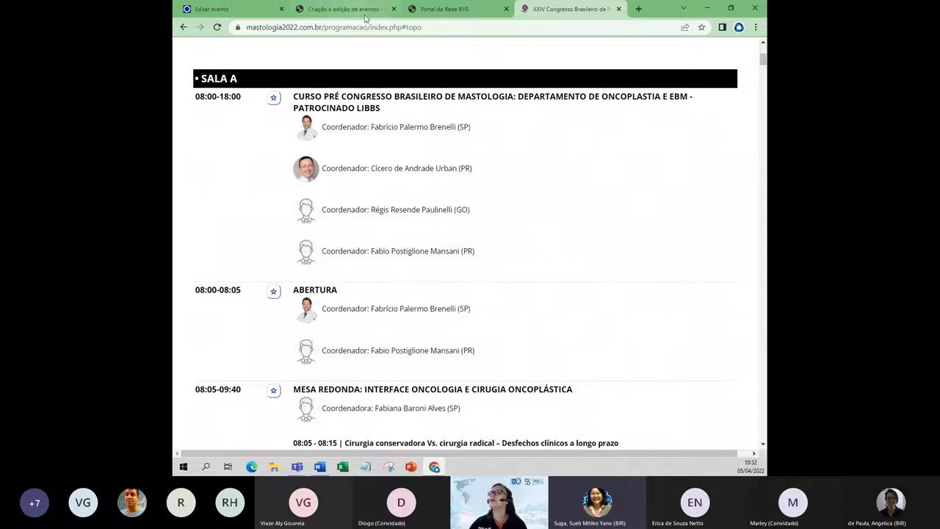
click(245, 9)
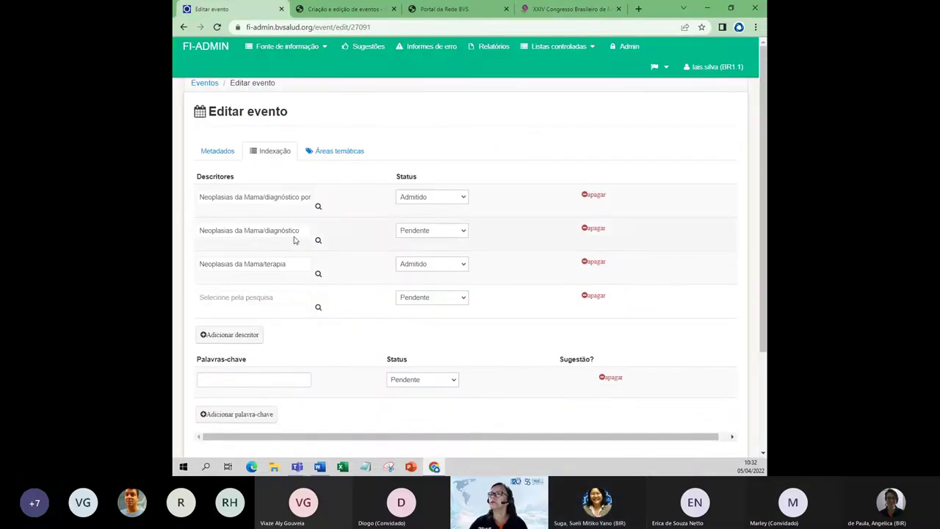
click(318, 307)
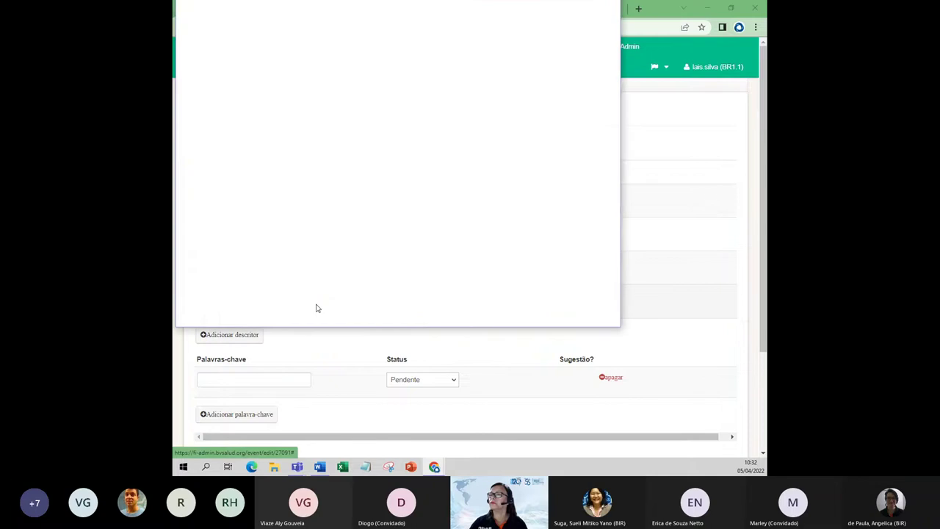
text(mastolo)
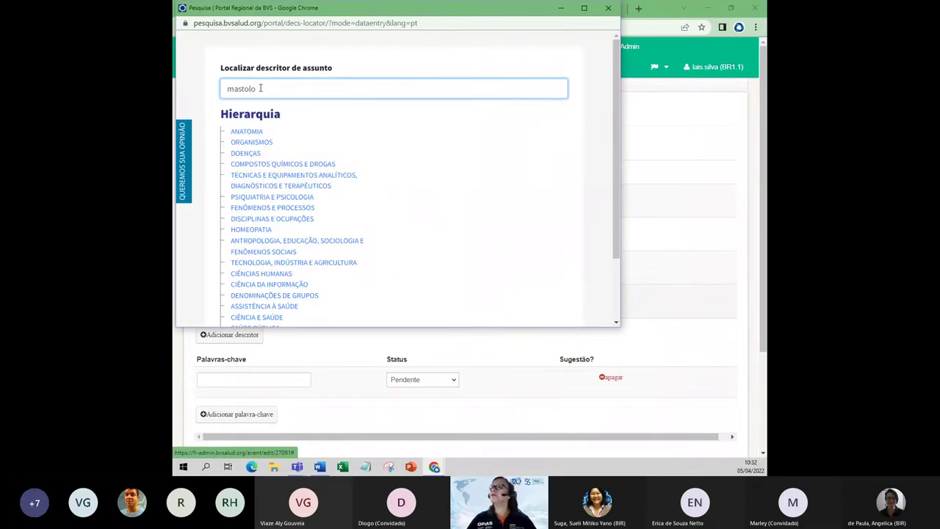
text(g)
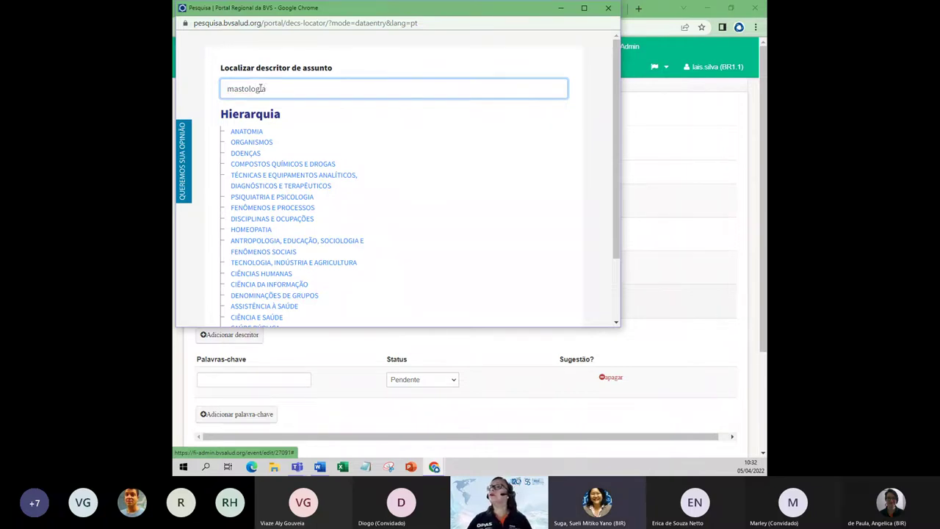
text(ia)
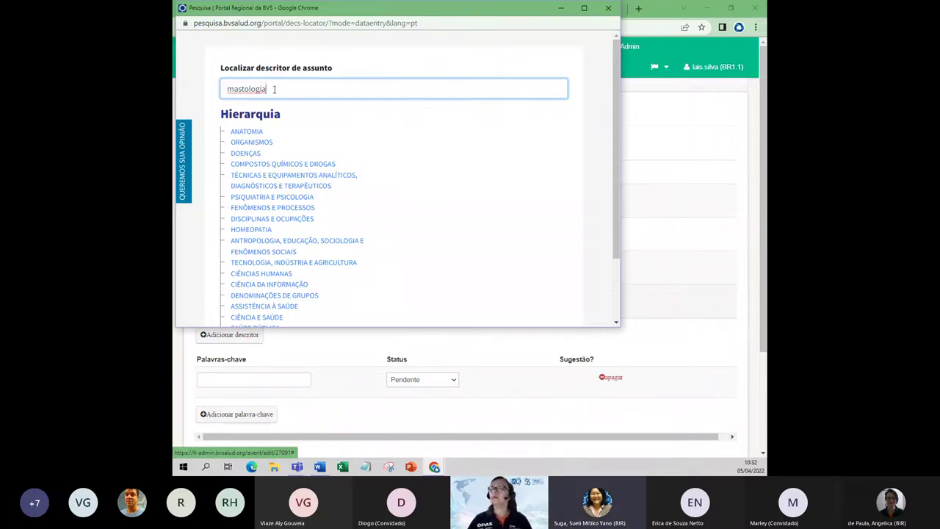
Clear the search term and close the descriptor locator without choosing a descriptor
key(BackSpace)
key(BackSpace)
key(BackSpace)
key(BackSpace)
key(BackSpace)
key(BackSpace)
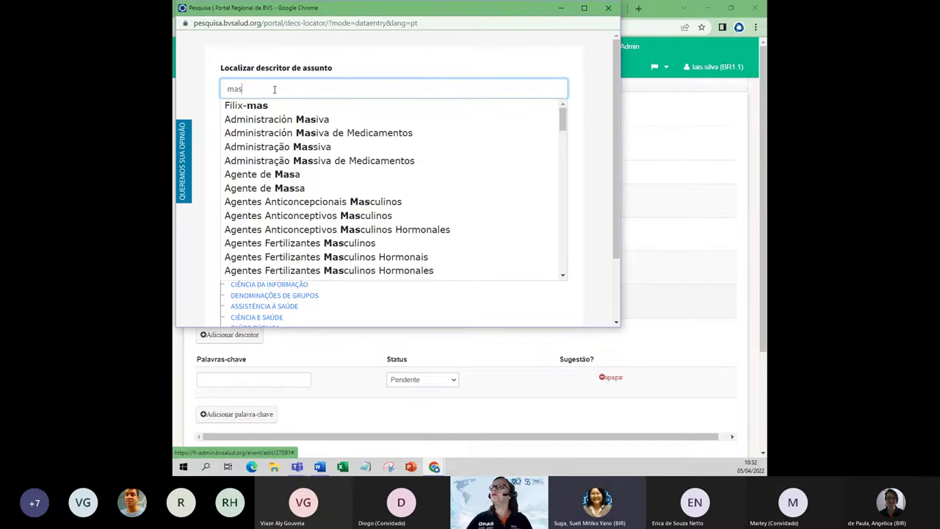
key(BackSpace)
key(BackSpace)
key(BackSpace)
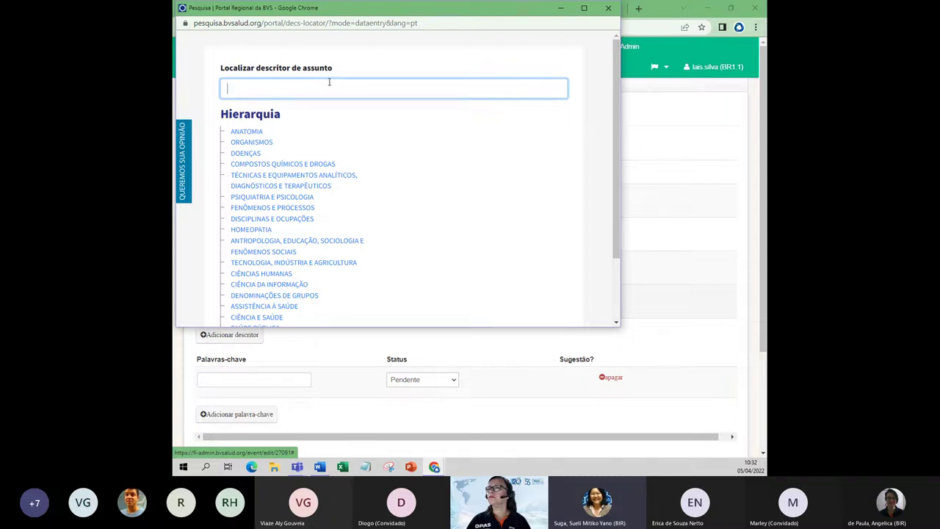
click(608, 9)
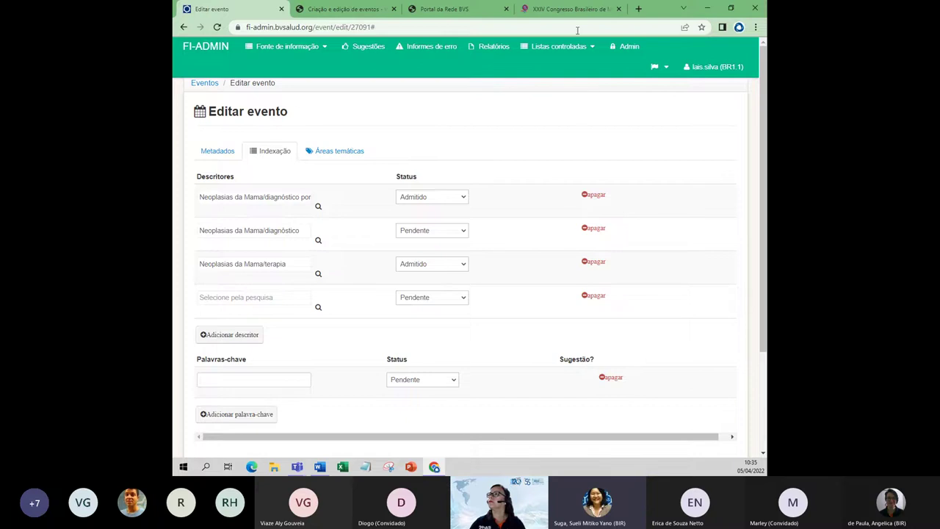
Examine the Sala A session topics in the congress programme, from the oncoplastic surgery round table to the breast sculpture workshop
click(590, 9)
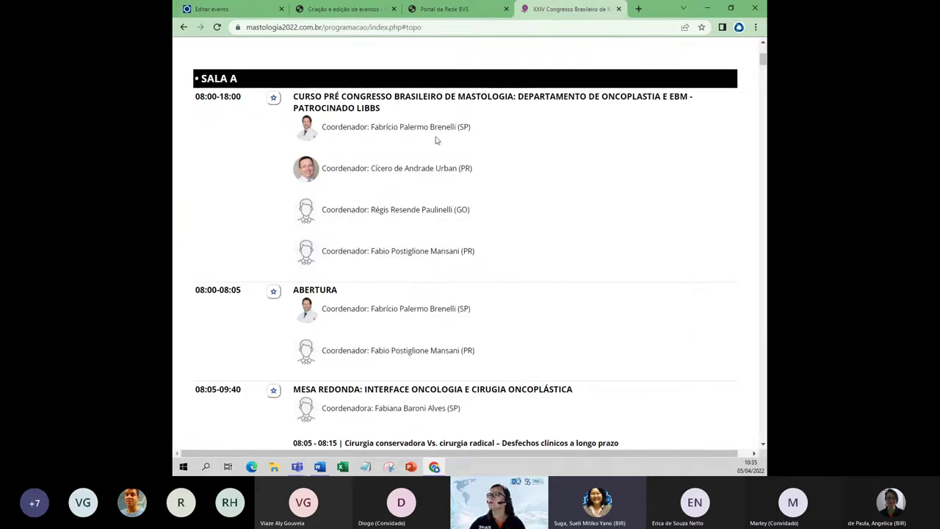
scroll(532, 246, down, 3)
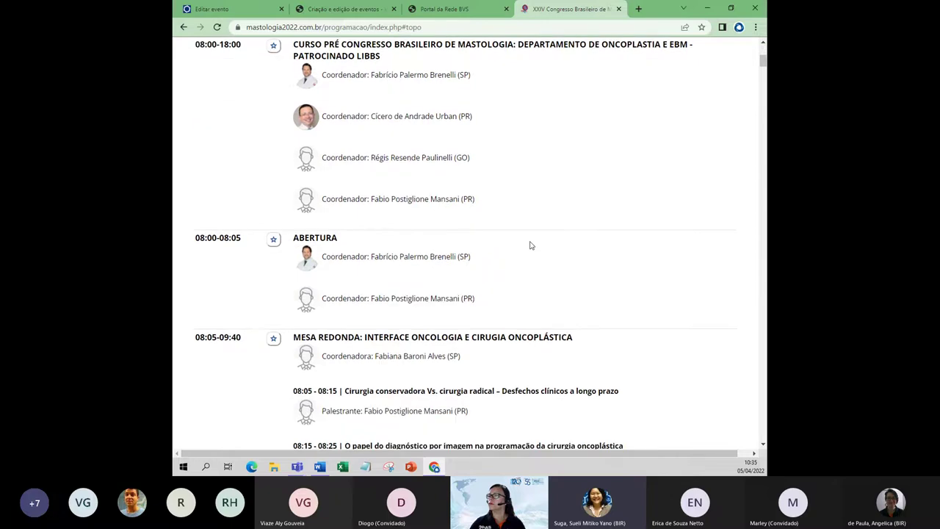
scroll(532, 245, down, 2)
scroll(532, 246, up, 1)
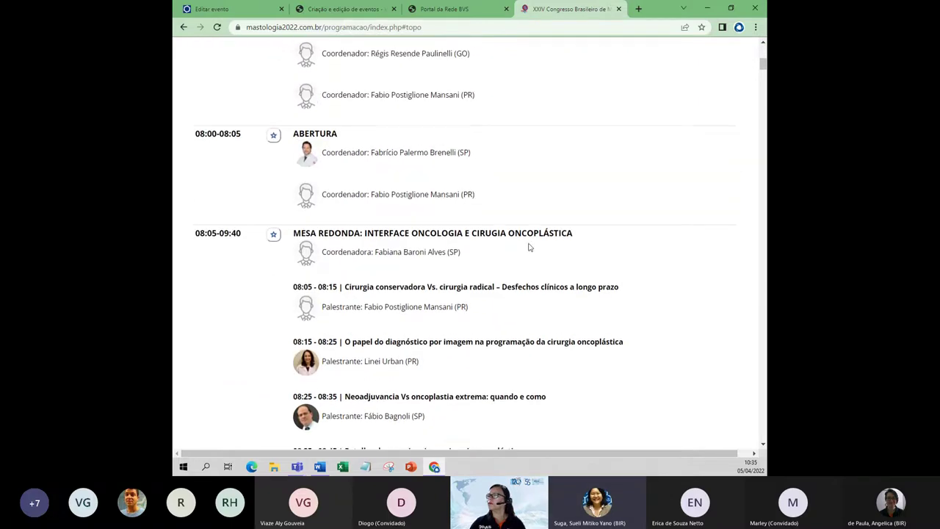
scroll(527, 301, down, 3)
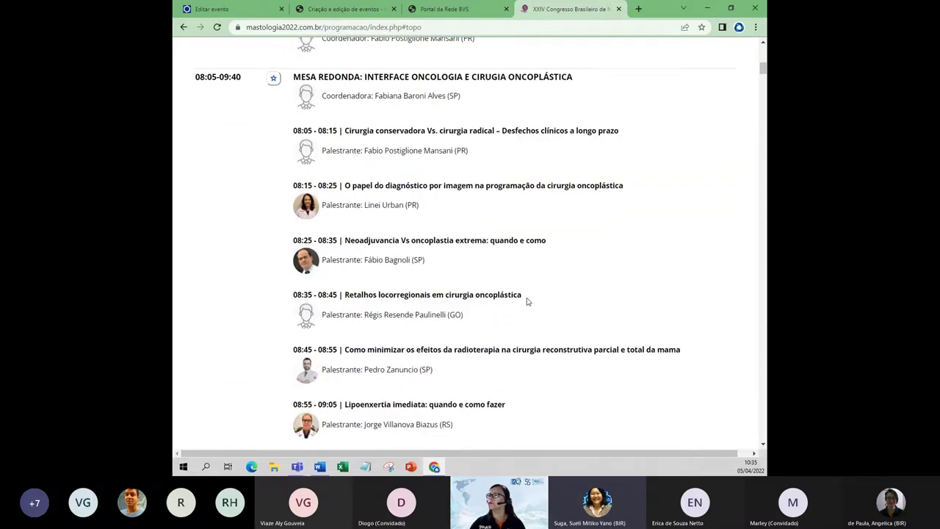
scroll(526, 300, down, 3)
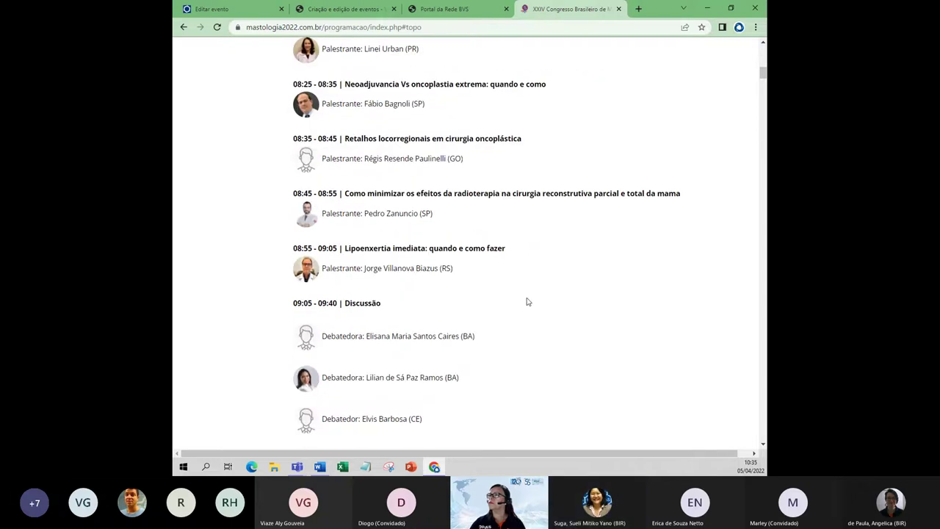
scroll(526, 301, up, 1)
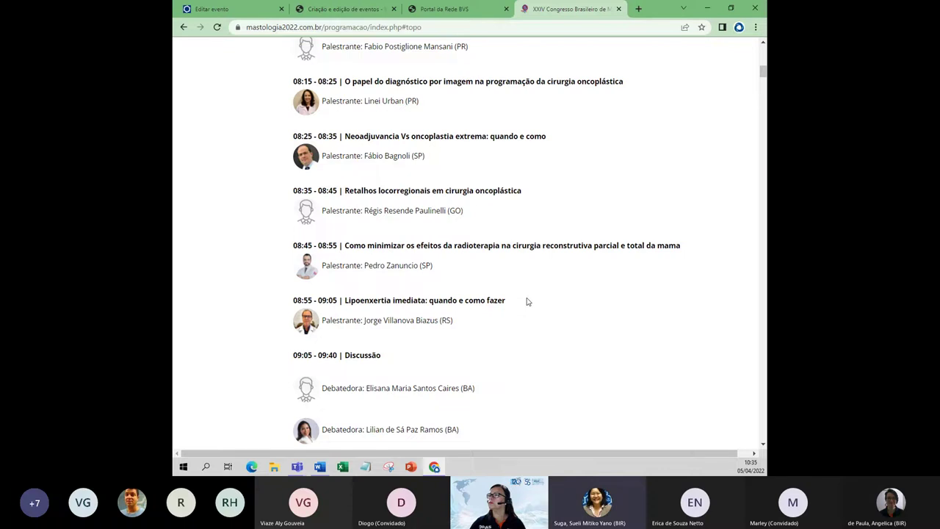
scroll(526, 301, down, 3)
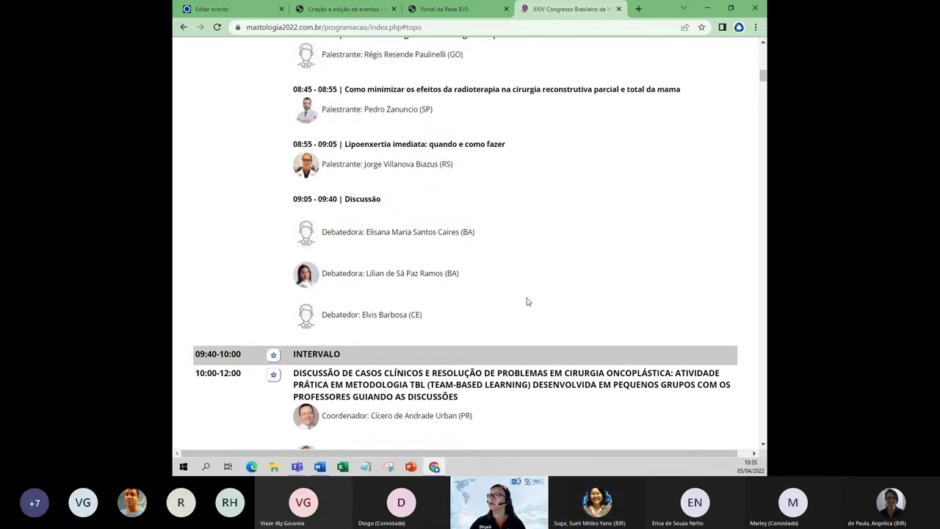
scroll(526, 301, down, 5)
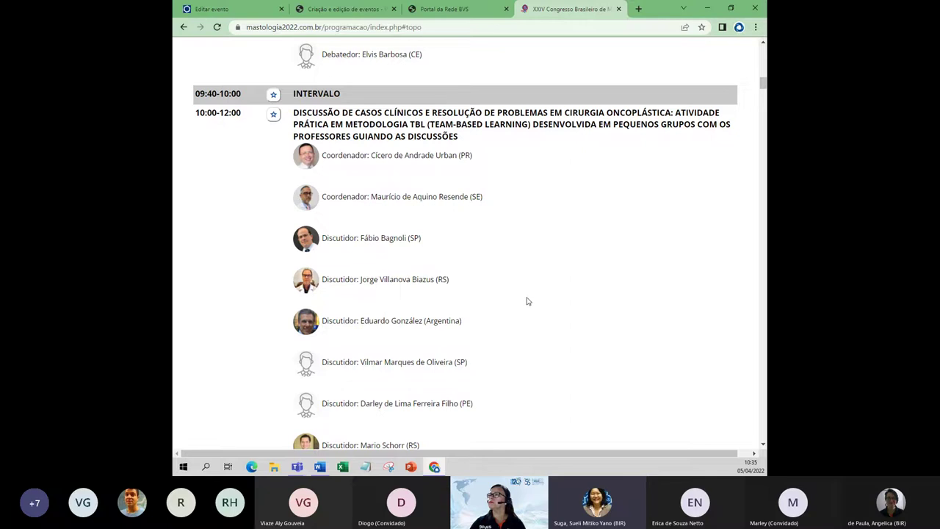
scroll(527, 301, down, 5)
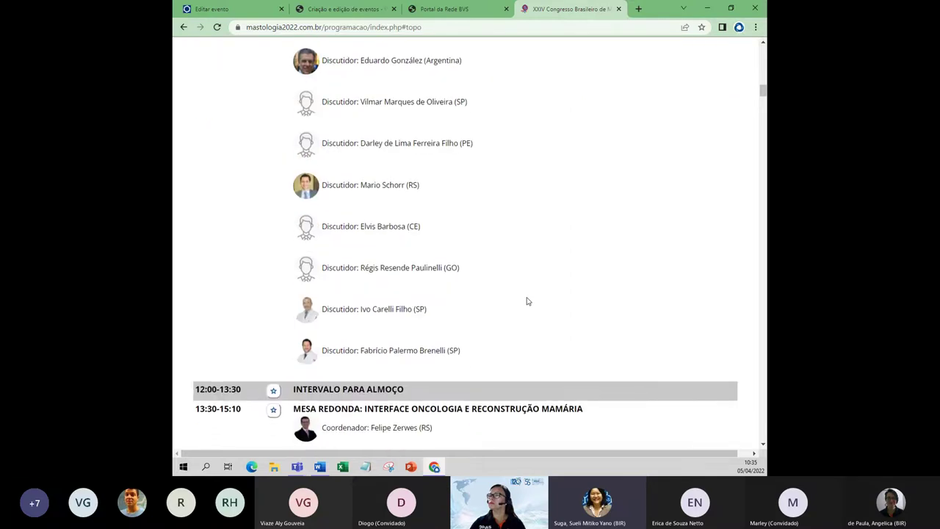
scroll(526, 301, down, 4)
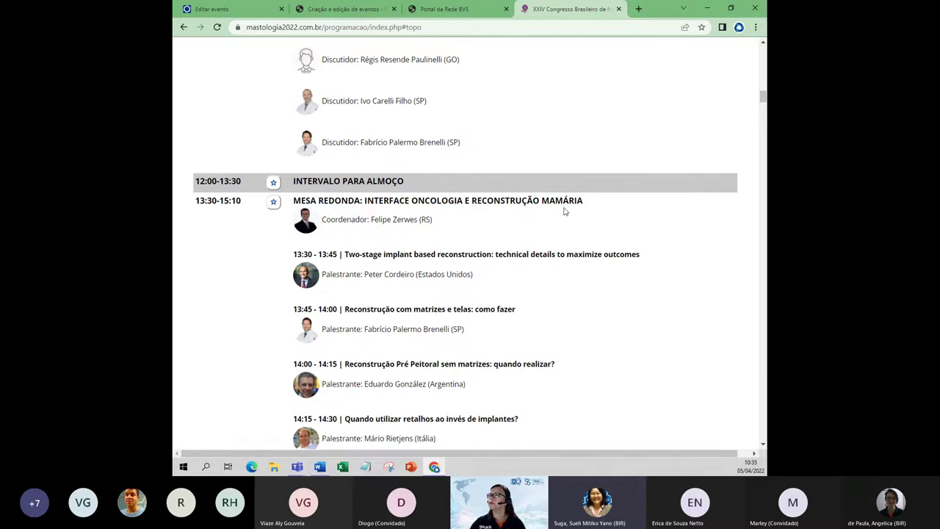
scroll(634, 214, down, 6)
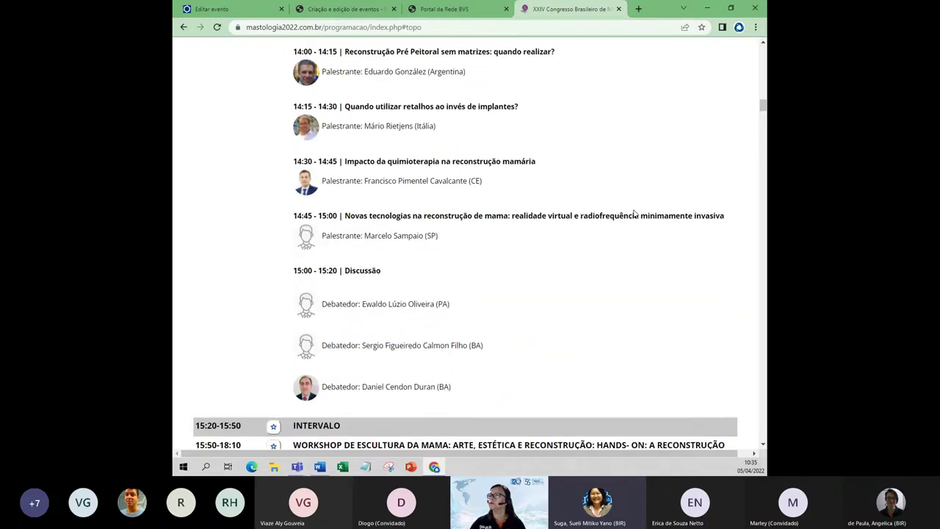
scroll(634, 214, down, 7)
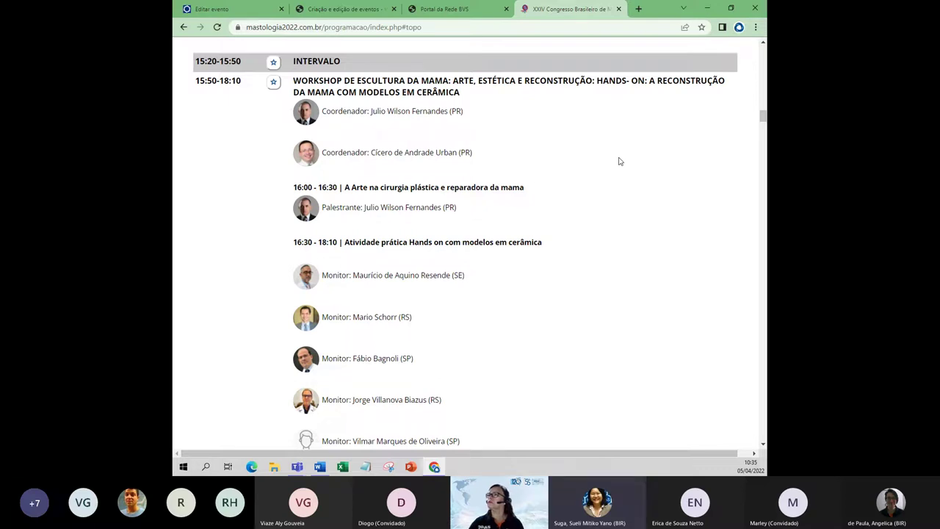
scroll(619, 161, down, 4)
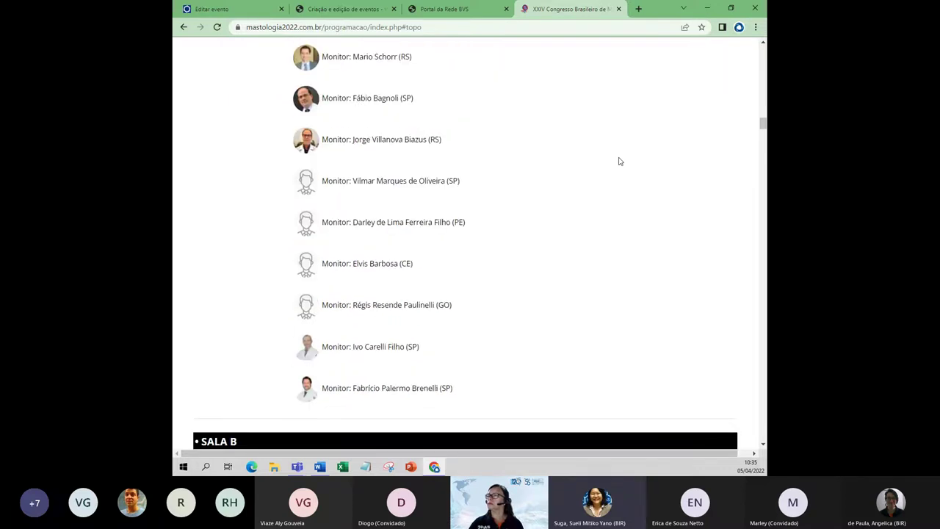
Examine the Sala B round tables on lymphedema and chemotherapy-induced peripheral neuropathy in the congress programme
scroll(619, 161, down, 4)
scroll(619, 160, down, 2)
scroll(619, 161, up, 4)
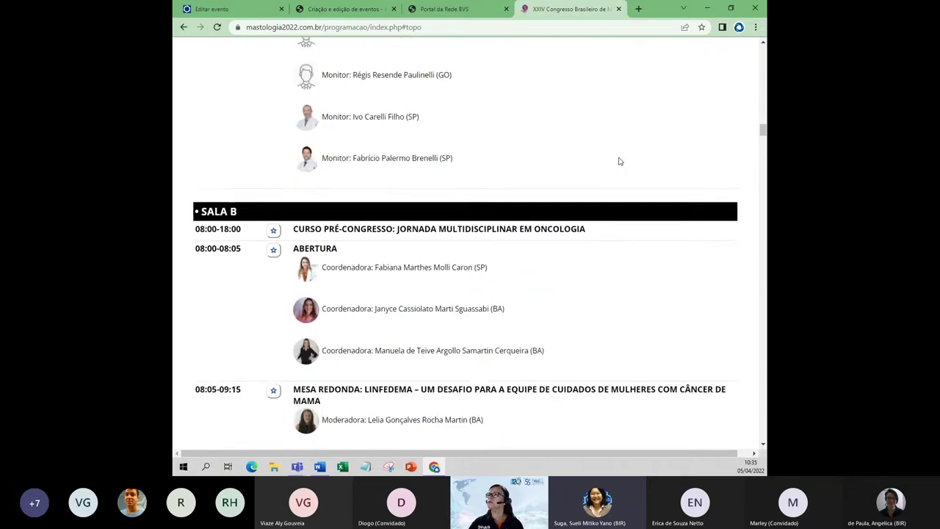
scroll(618, 161, up, 4)
scroll(619, 161, down, 6)
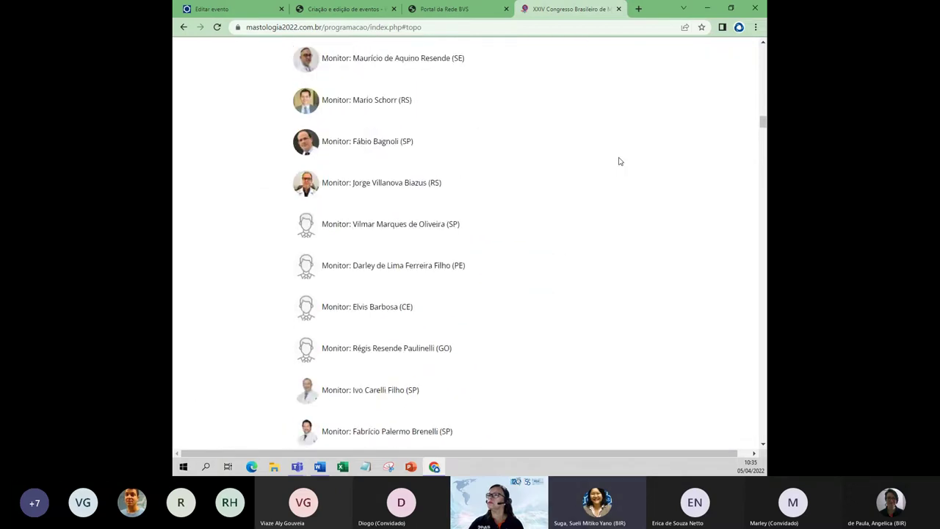
scroll(394, 126, down, 1)
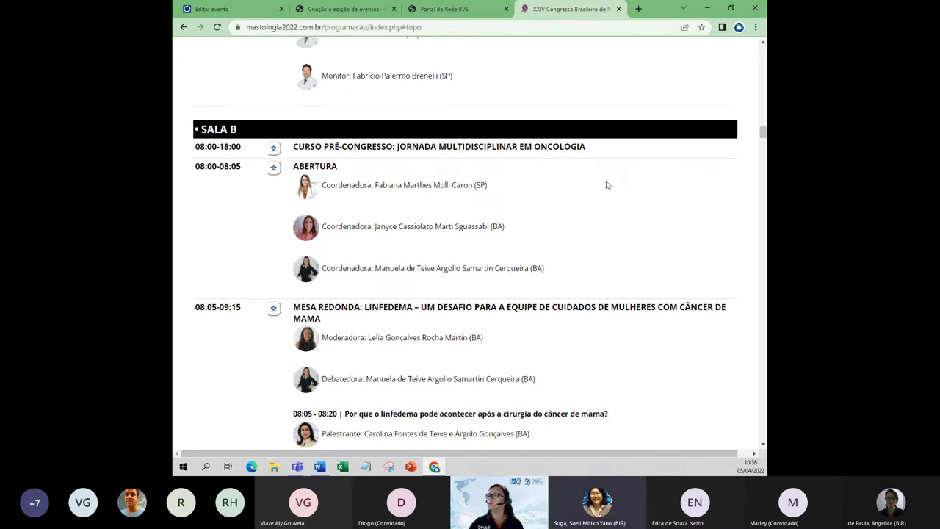
scroll(607, 184, down, 3)
scroll(606, 185, up, 1)
scroll(606, 184, down, 5)
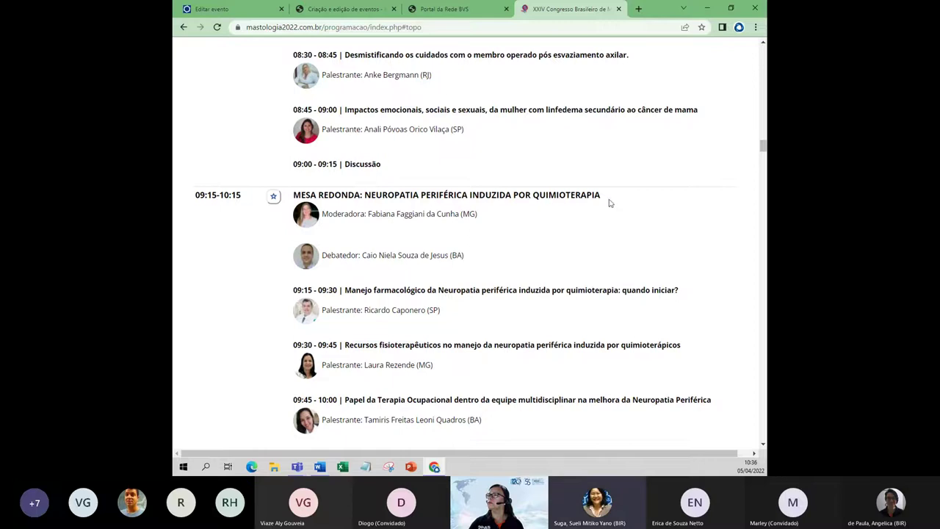
scroll(609, 203, down, 2)
scroll(608, 202, up, 1)
scroll(609, 203, down, 5)
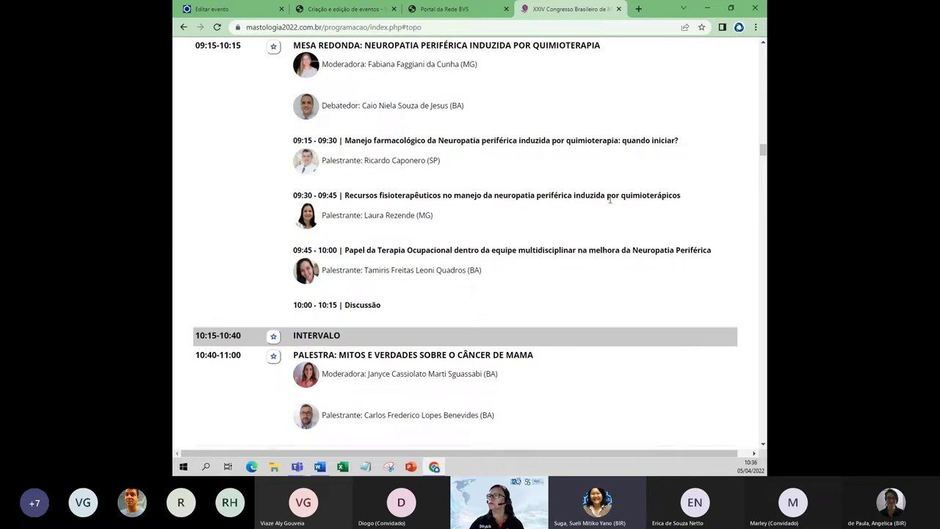
Examine the Sala B sessions on metastatic breast cancer, integrative therapies, and sexuality and breast cancer
scroll(609, 203, down, 1)
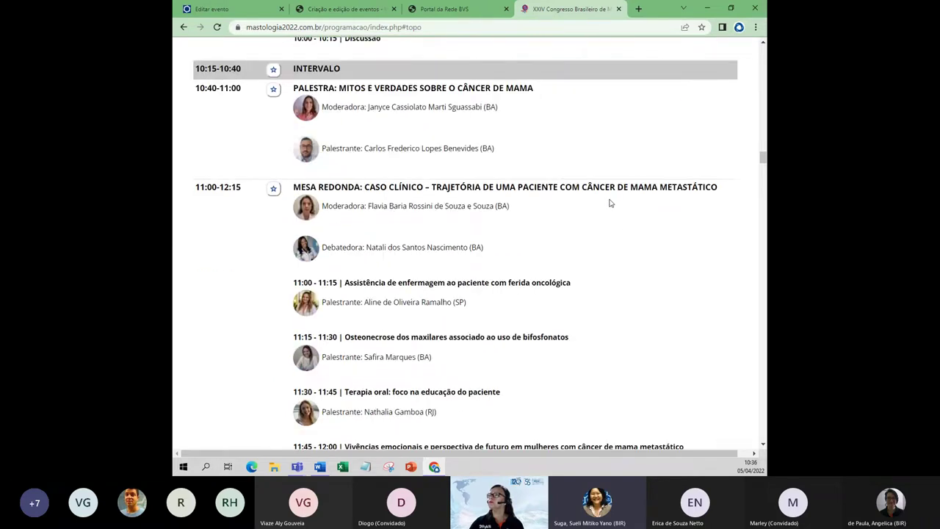
scroll(609, 202, down, 1)
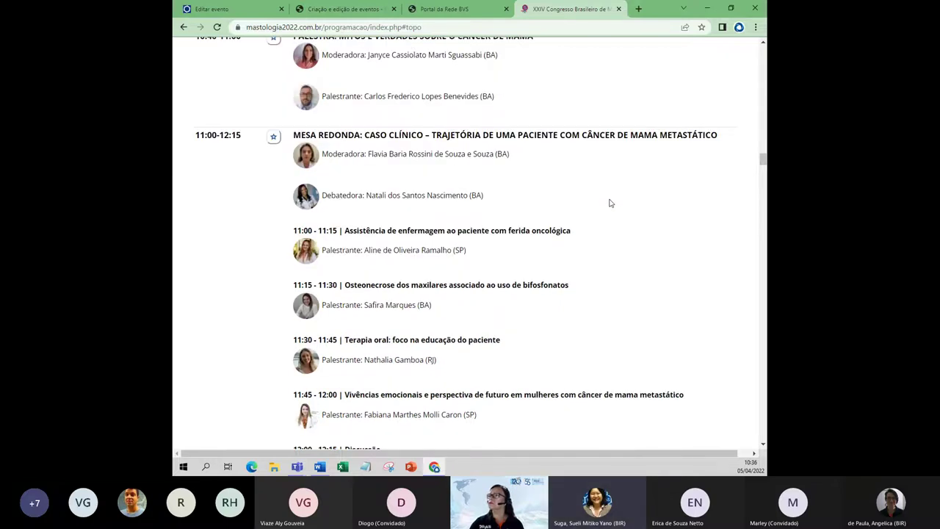
scroll(608, 203, down, 5)
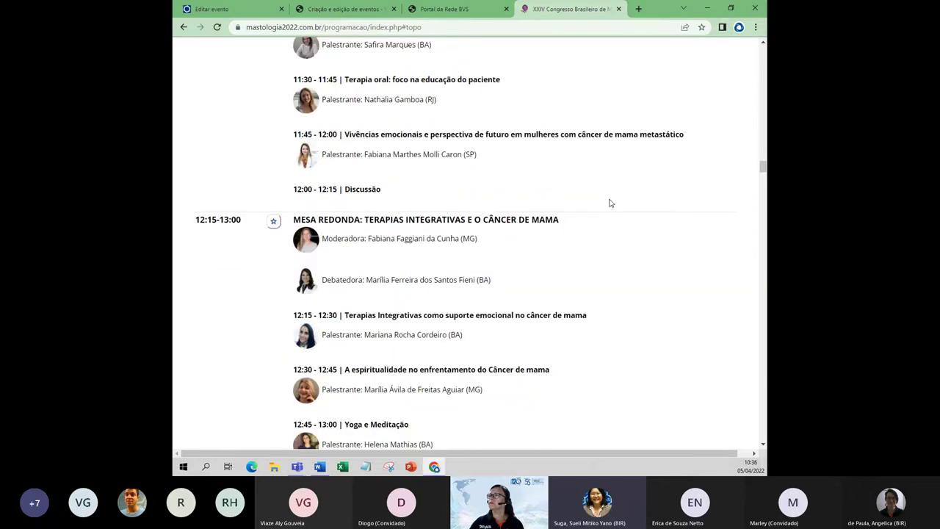
scroll(608, 203, down, 3)
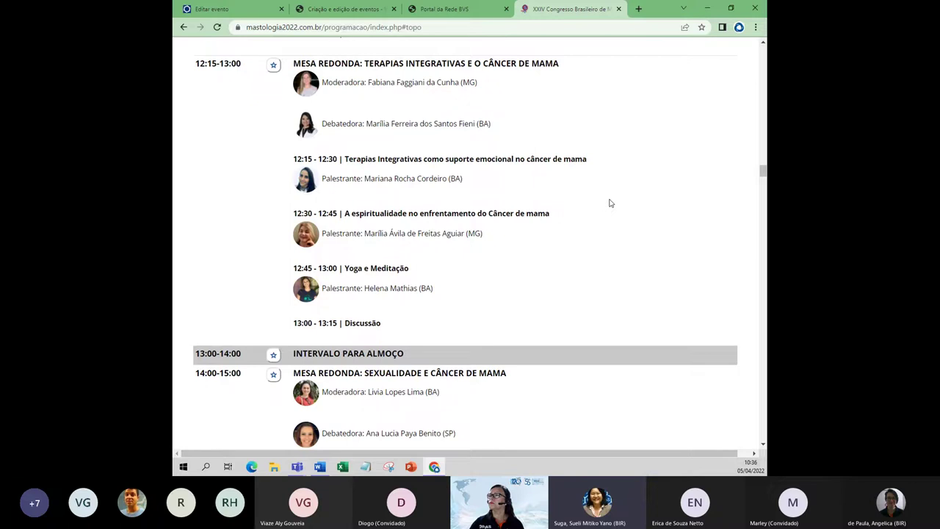
scroll(609, 203, down, 2)
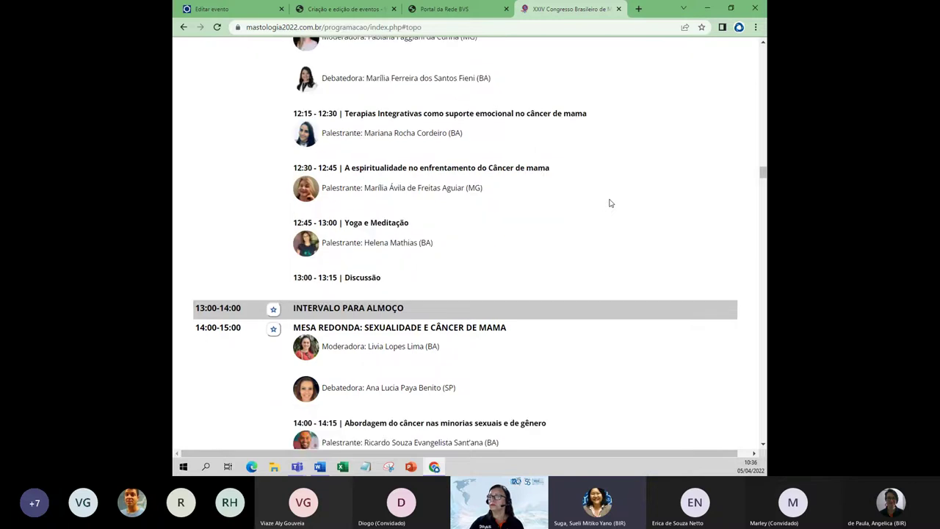
scroll(609, 203, up, 1)
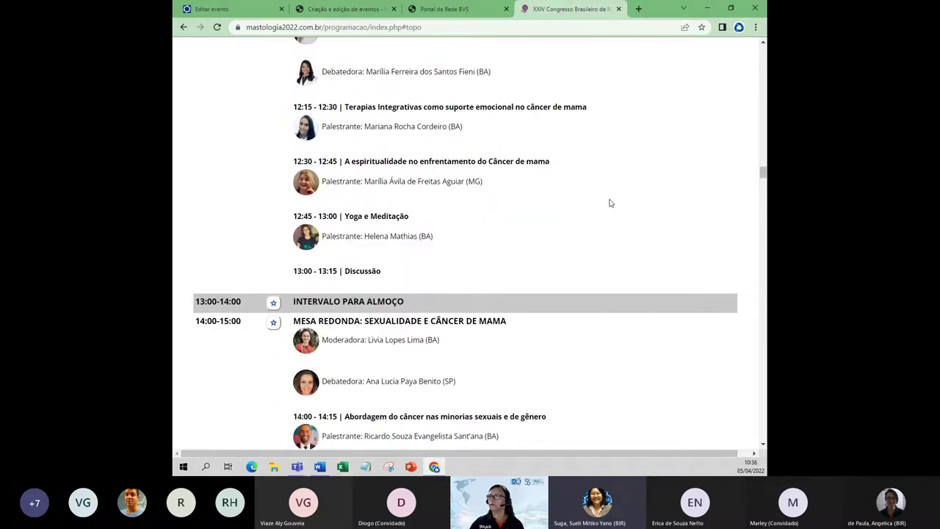
scroll(609, 203, down, 1)
scroll(608, 202, down, 3)
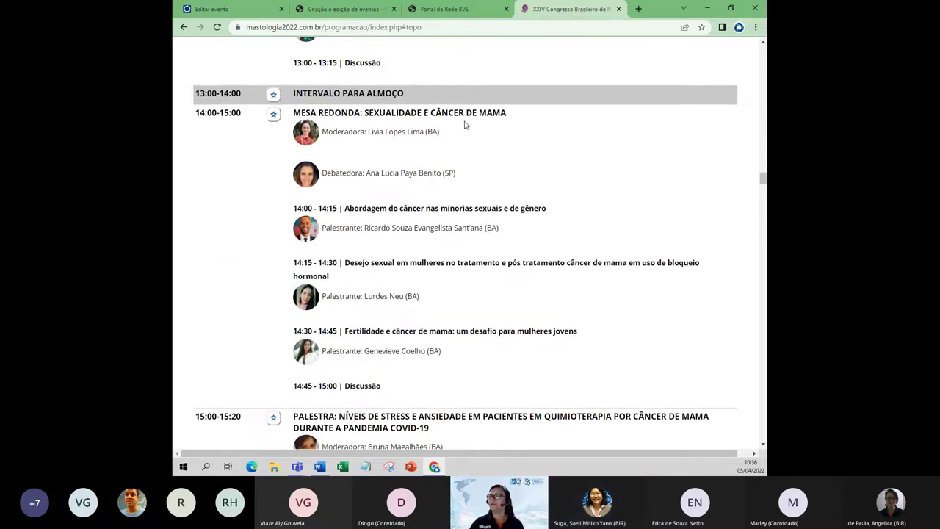
scroll(581, 217, up, 6)
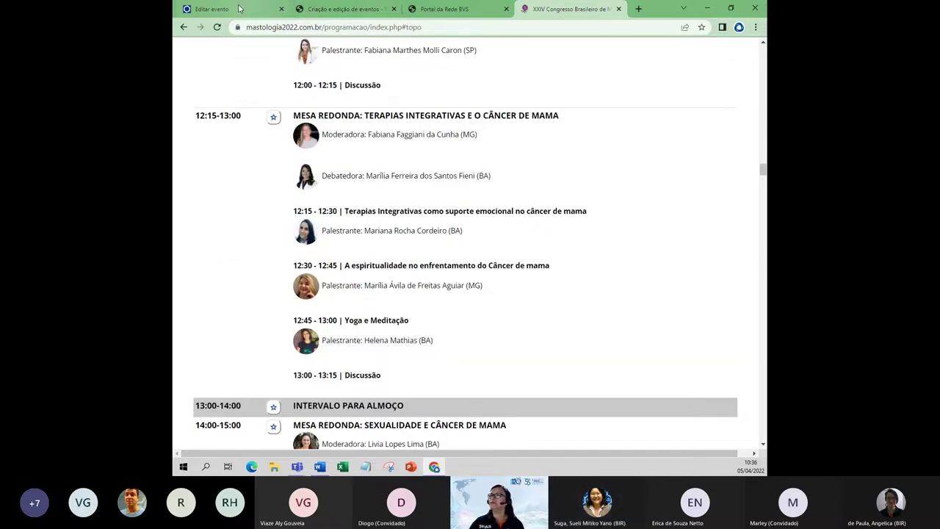
In the event record, delete the first descriptor, Neoplasias da Mama/diagnóstico por…, and set the Neoplasias da Mama/diagnóstico status to Admitido
click(237, 12)
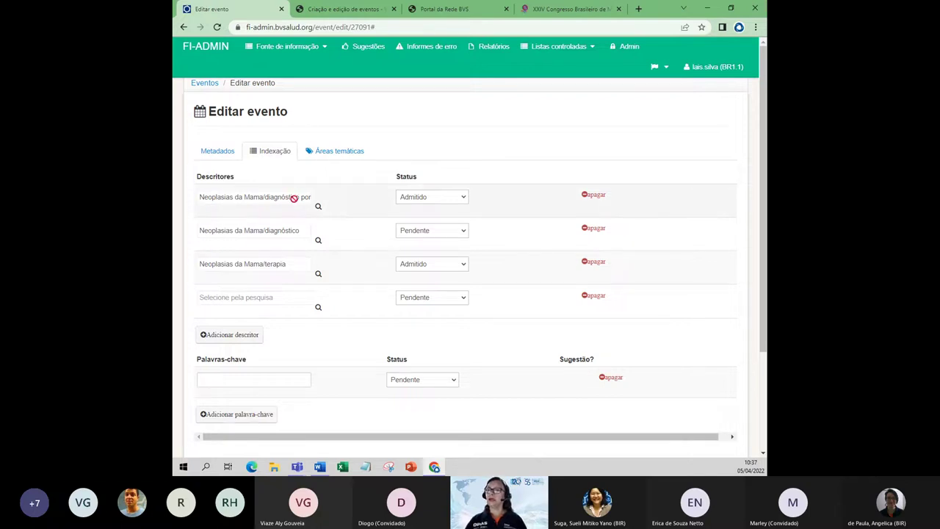
click(594, 195)
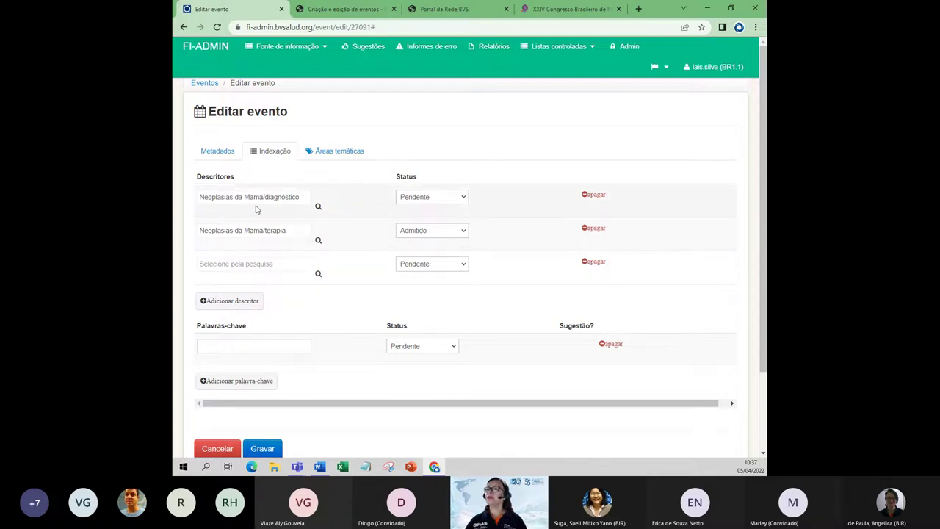
click(463, 198)
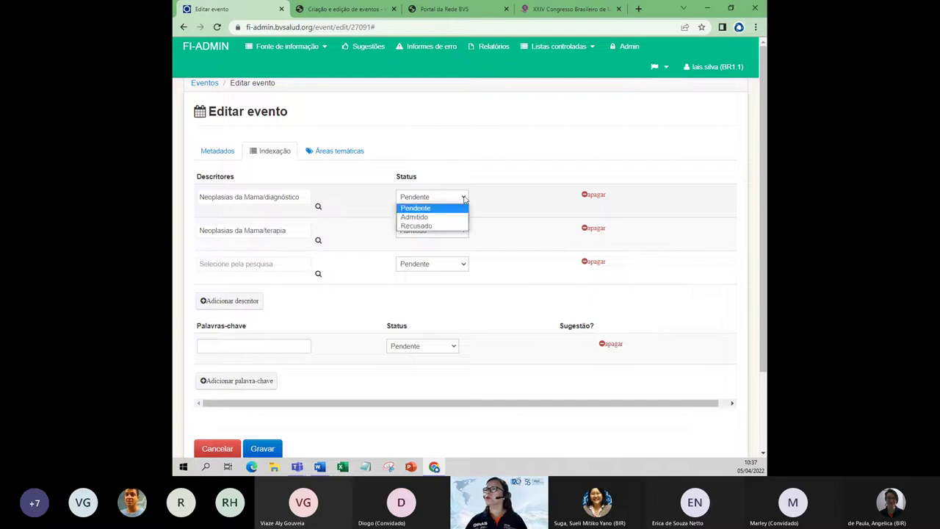
click(424, 218)
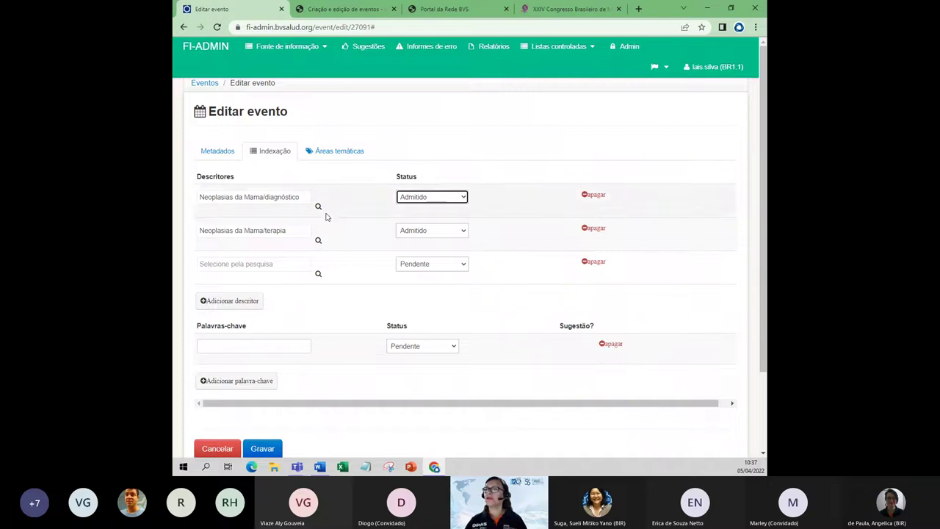
Fill the empty descriptor row with Congressos como Assunto, found by searching for congresso, and set its status to Admitido
click(319, 276)
click(318, 86)
text(congress)
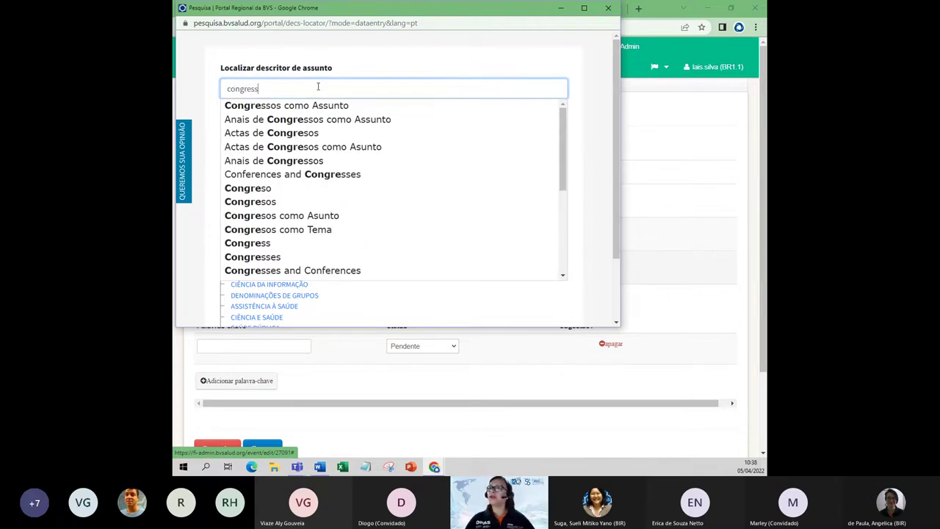
text(o)
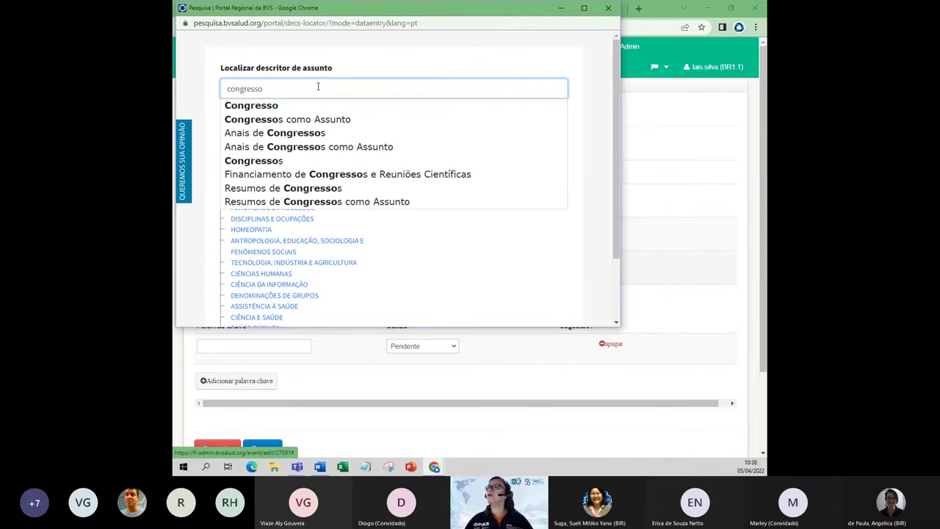
click(334, 122)
click(484, 143)
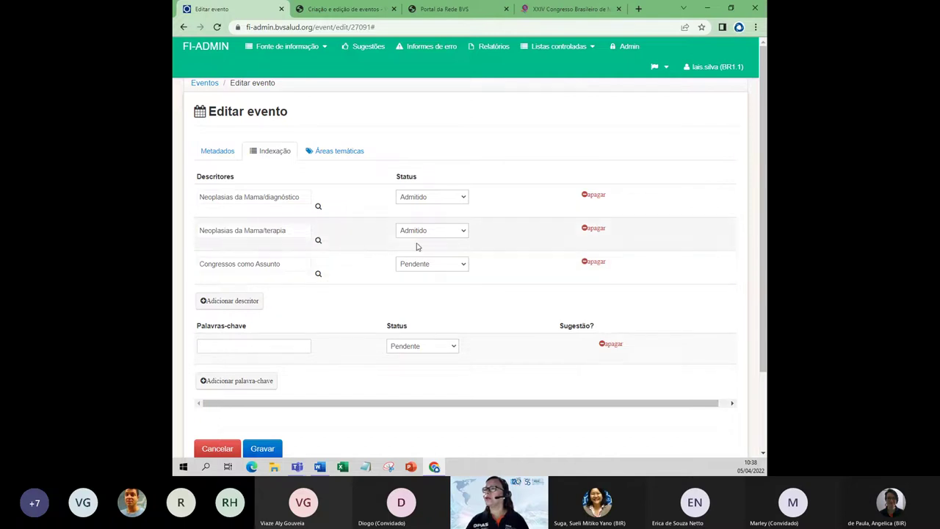
click(464, 268)
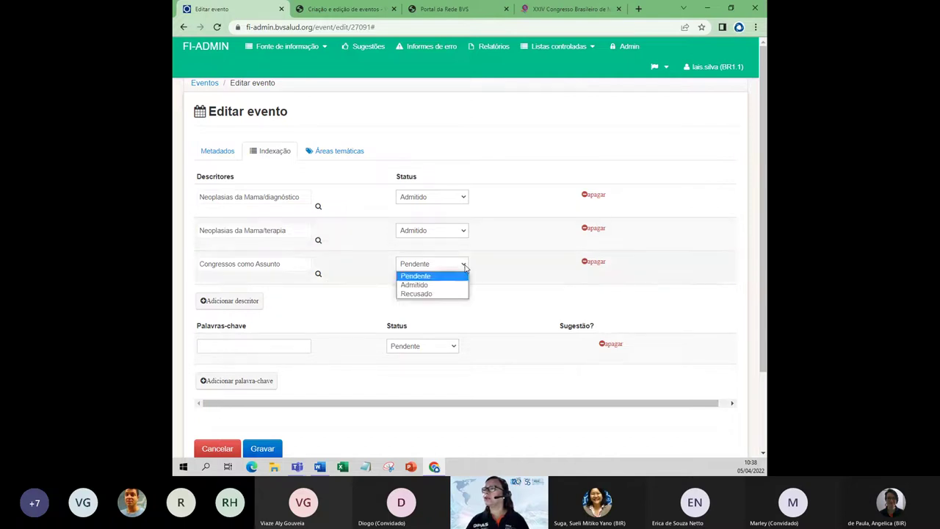
click(424, 287)
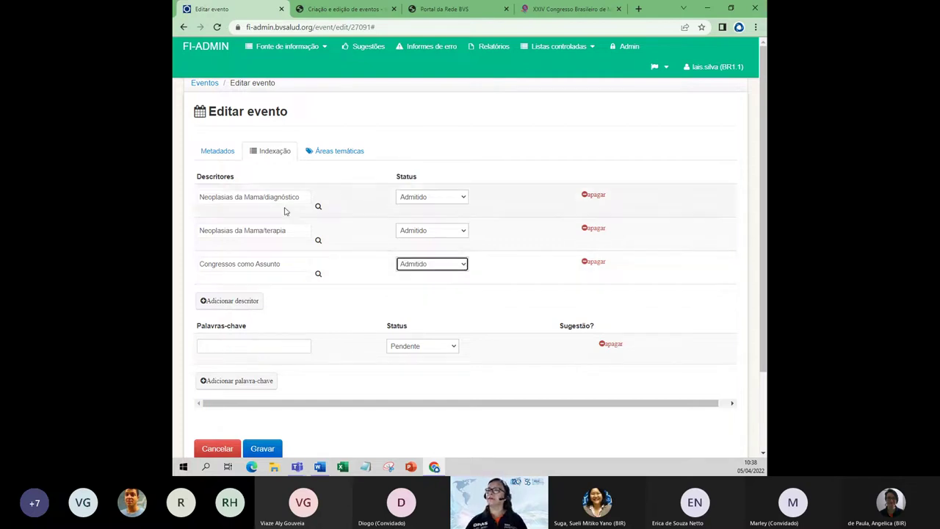
Enter the keyword Mastologia in the event's indexing data and set its status to Admitido
scroll(333, 302, down, 2)
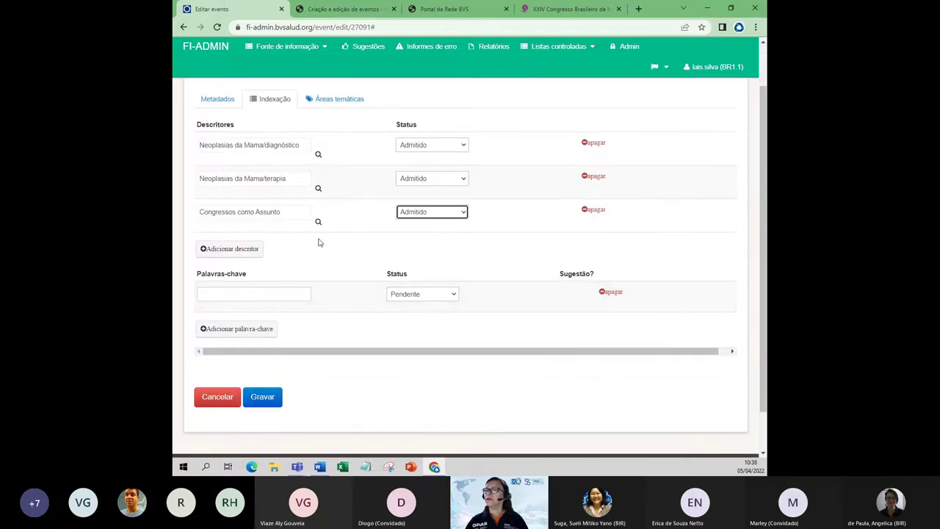
scroll(318, 242, down, 1)
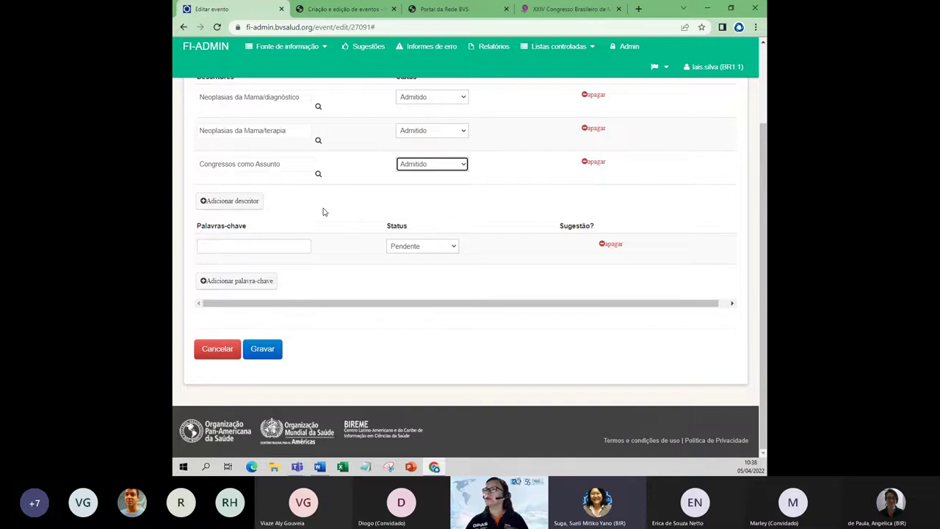
scroll(321, 205, up, 2)
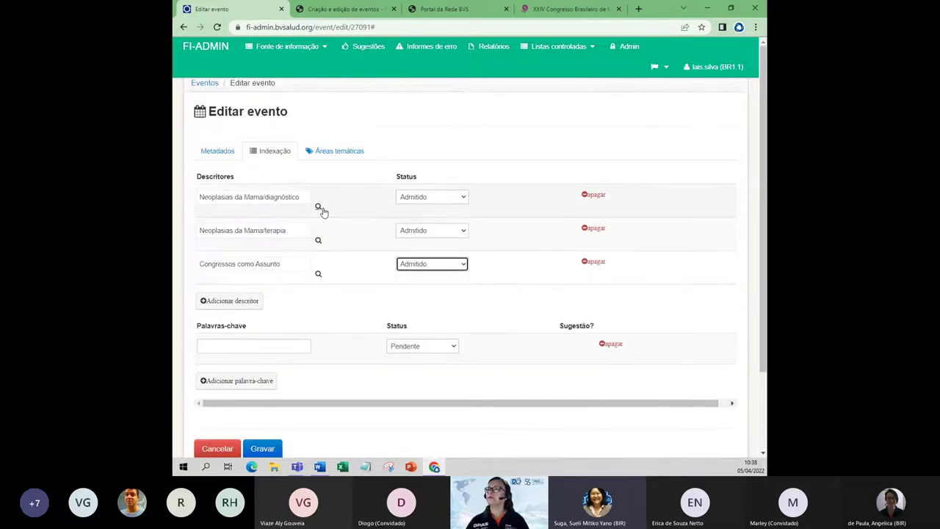
scroll(319, 210, down, 2)
click(242, 246)
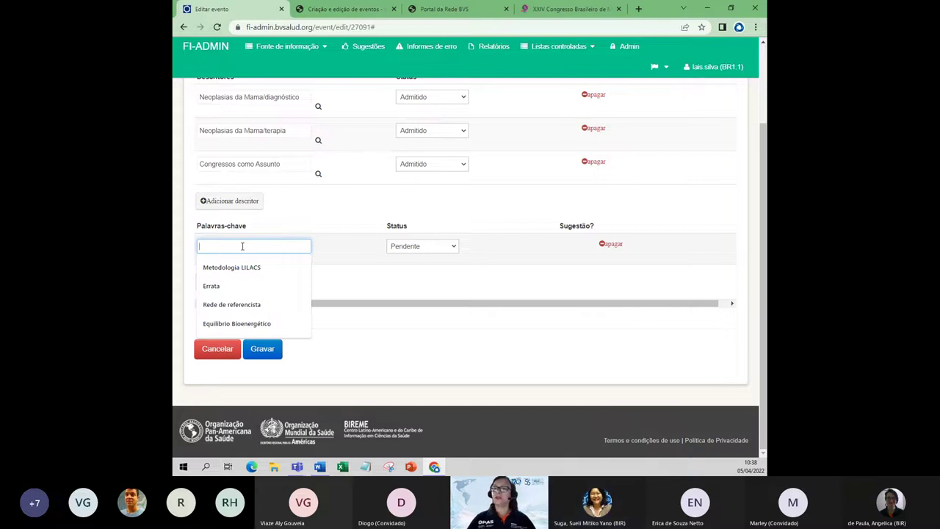
text(Mastologia)
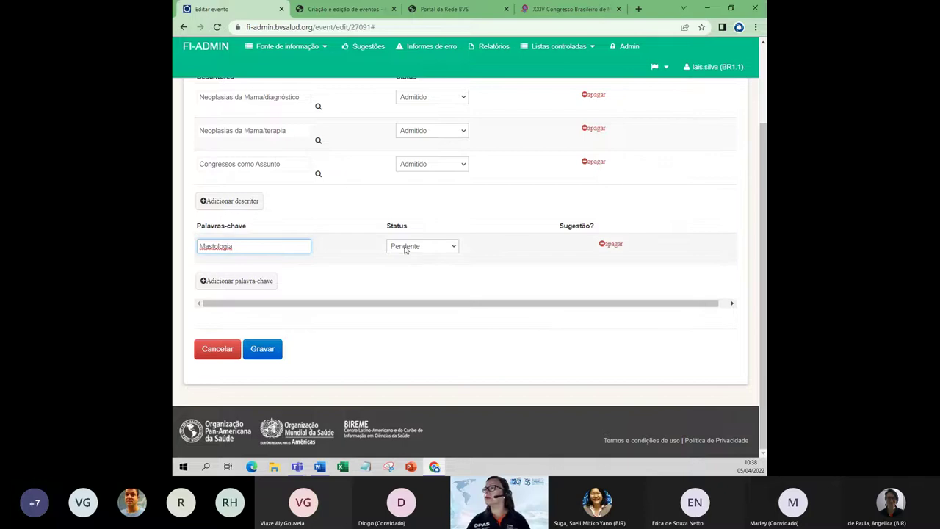
click(453, 248)
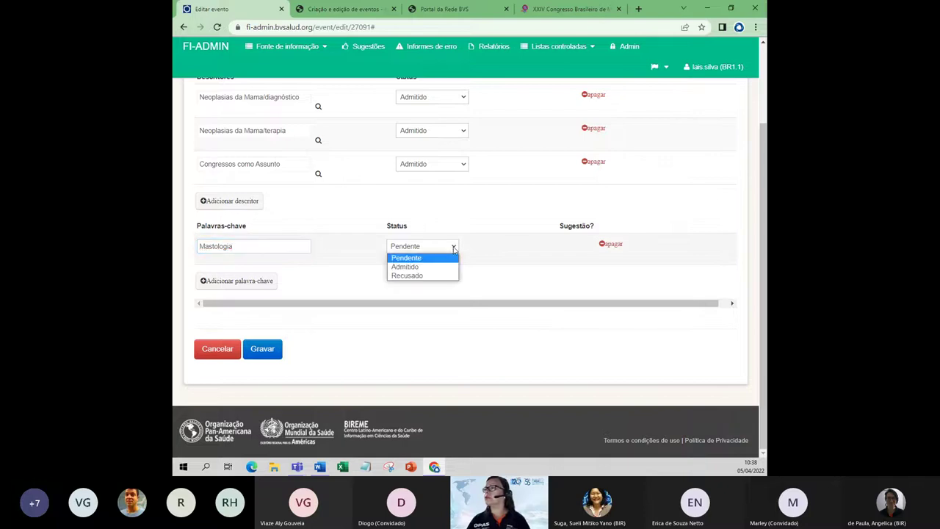
click(422, 268)
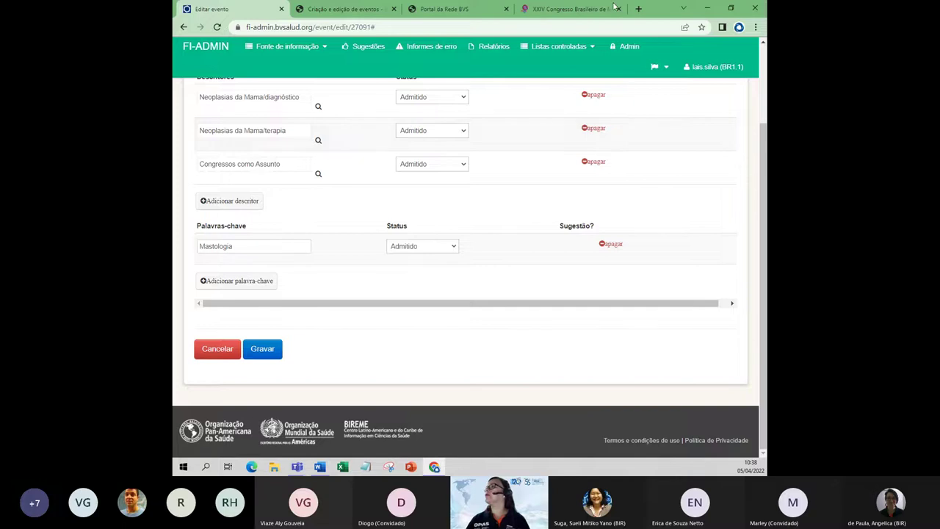
Recheck the session topics in the congress programme around the round table on integrative therapies and breast cancer
click(611, 8)
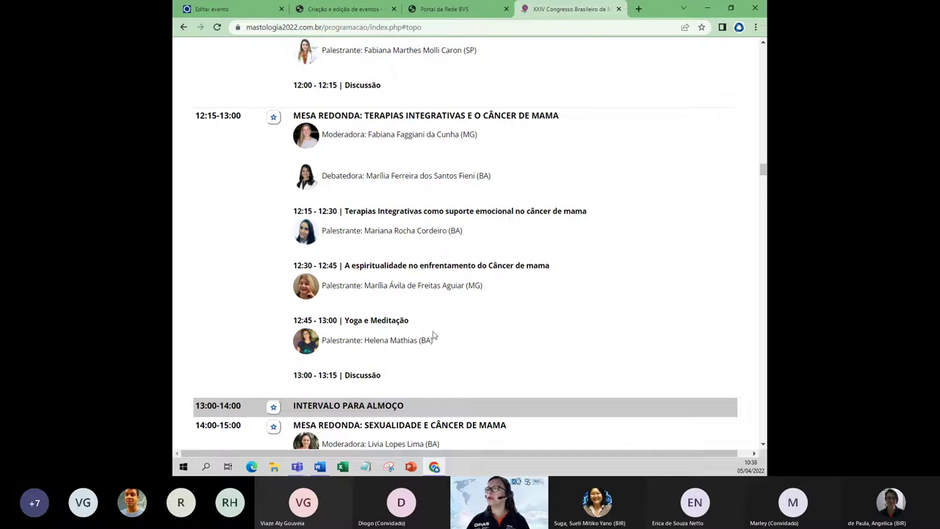
scroll(433, 335, down, 10)
scroll(434, 196, down, 5)
scroll(432, 176, up, 13)
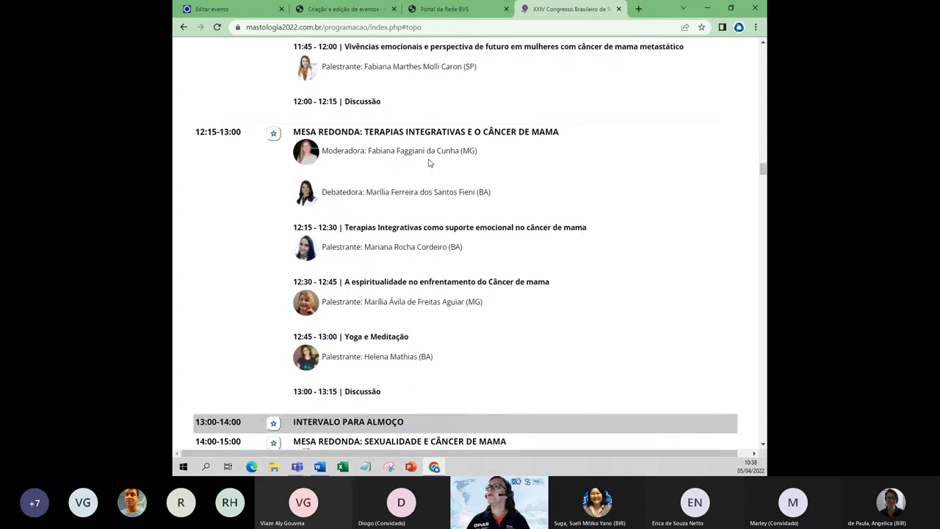
Return to the event record, review its thematic areas, and save the record
click(213, 9)
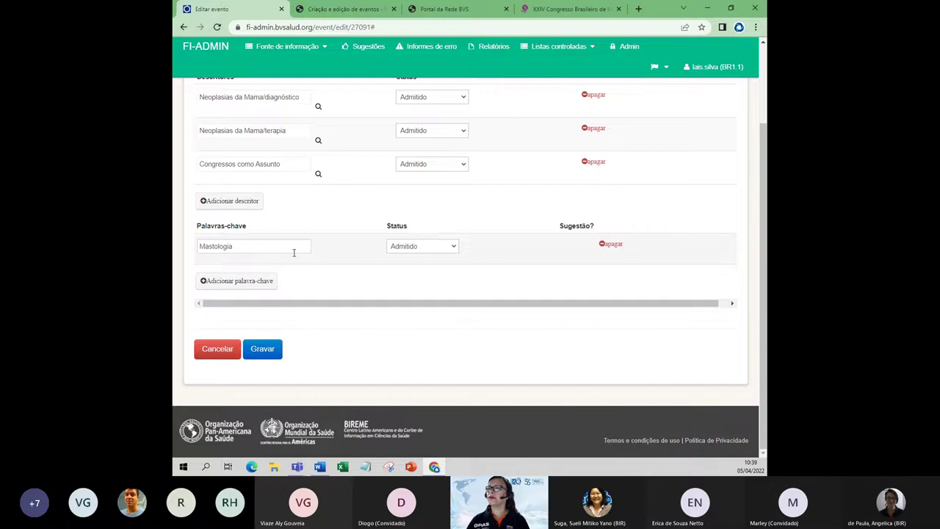
scroll(294, 253, up, 3)
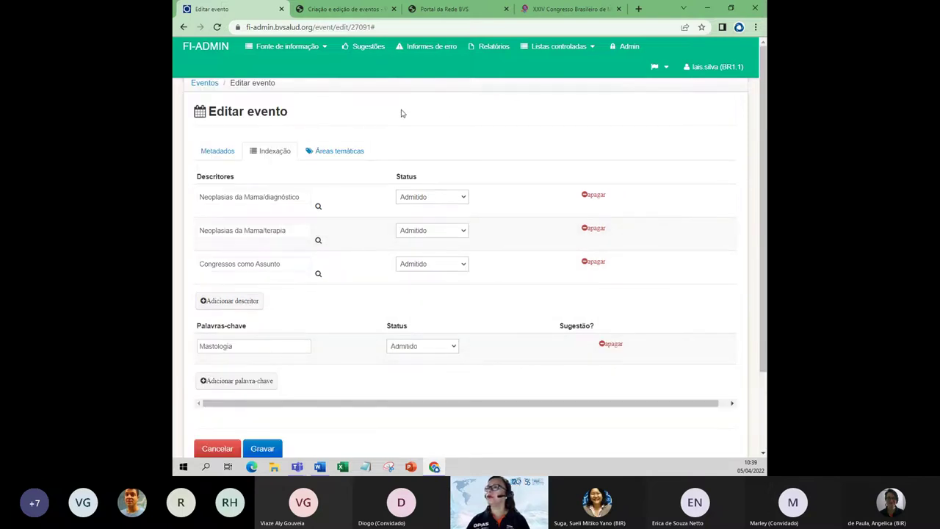
click(346, 156)
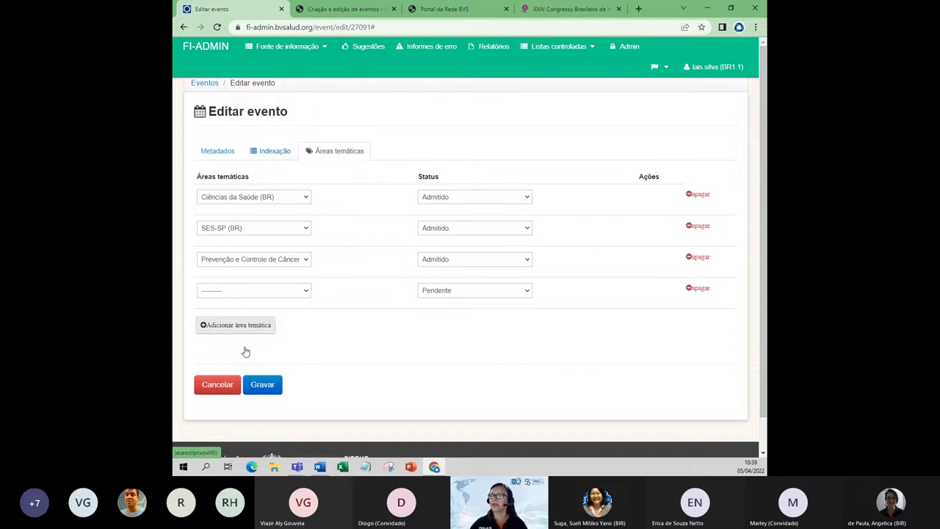
click(265, 390)
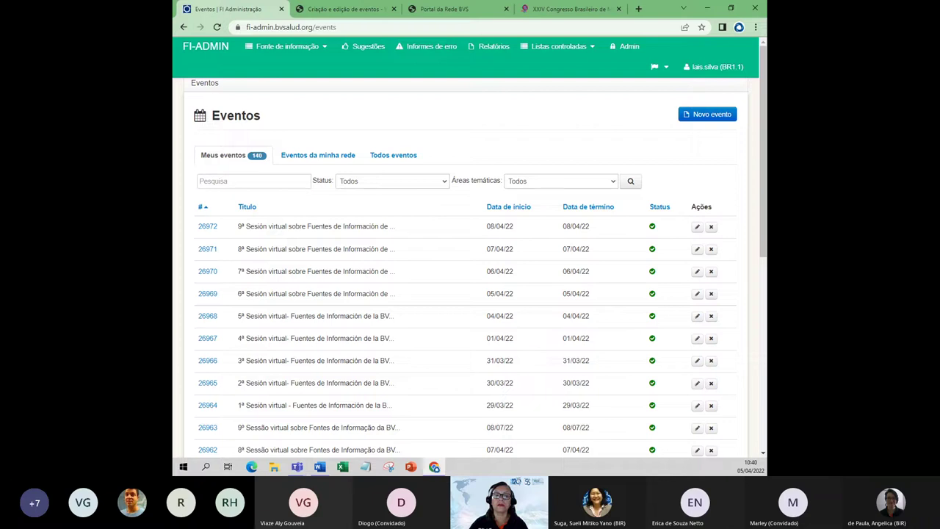
Search all events for Evento do Dia Mundial do Câncer 2022 and open the matching record for editing
click(319, 466)
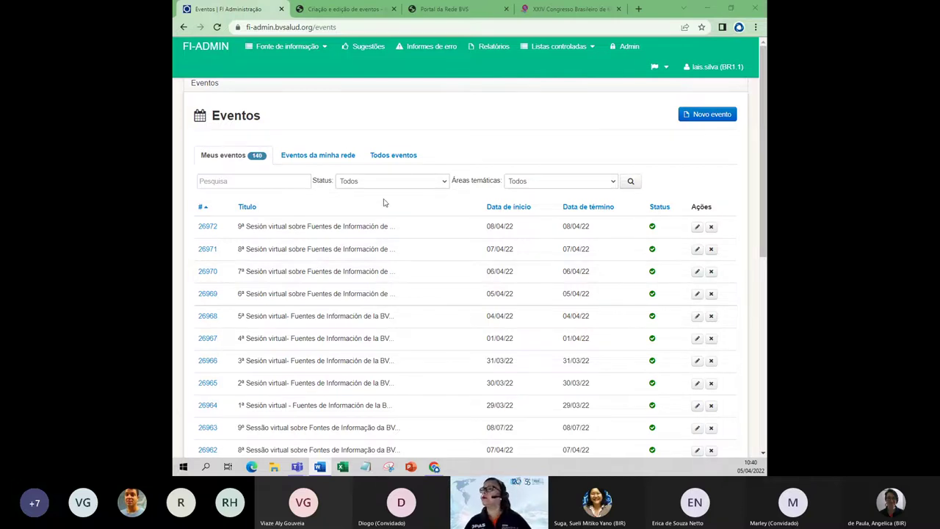
click(403, 156)
click(272, 180)
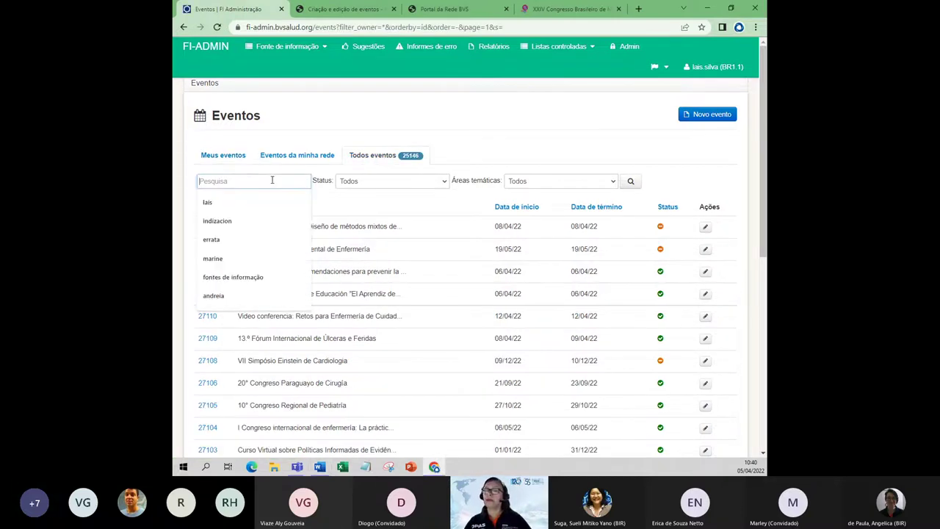
key(ctrl+v)
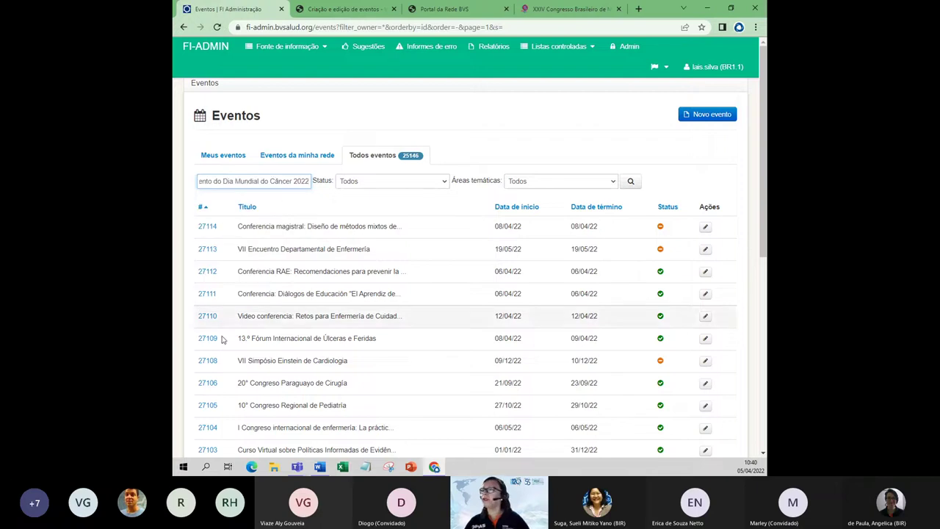
click(632, 184)
click(631, 183)
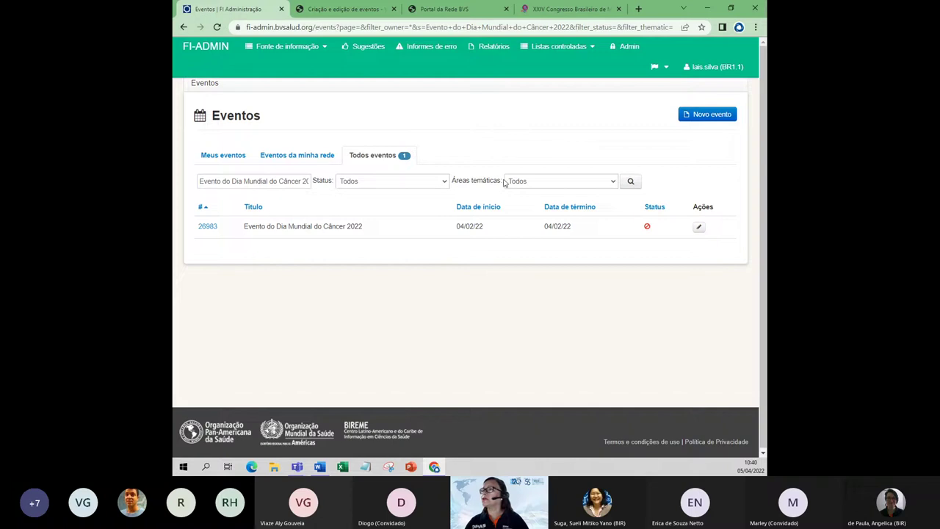
click(207, 226)
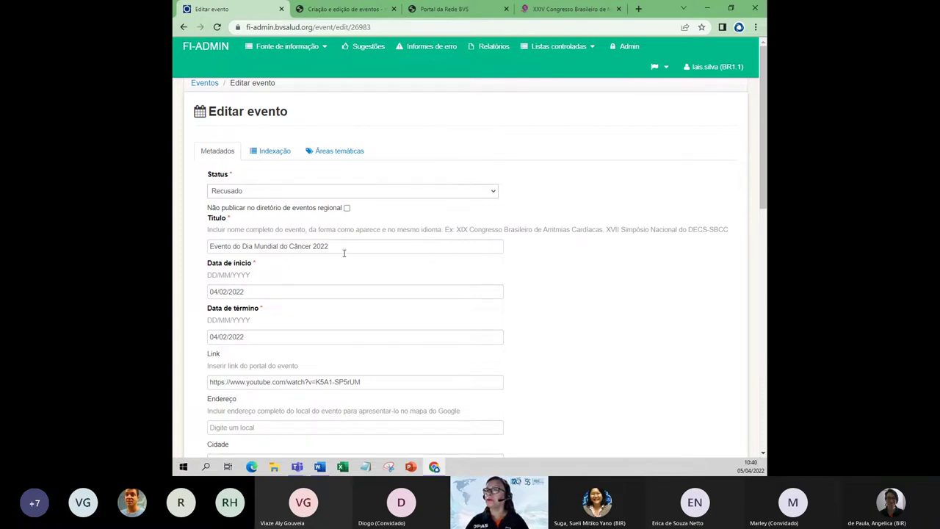
scroll(348, 298, down, 2)
click(370, 278)
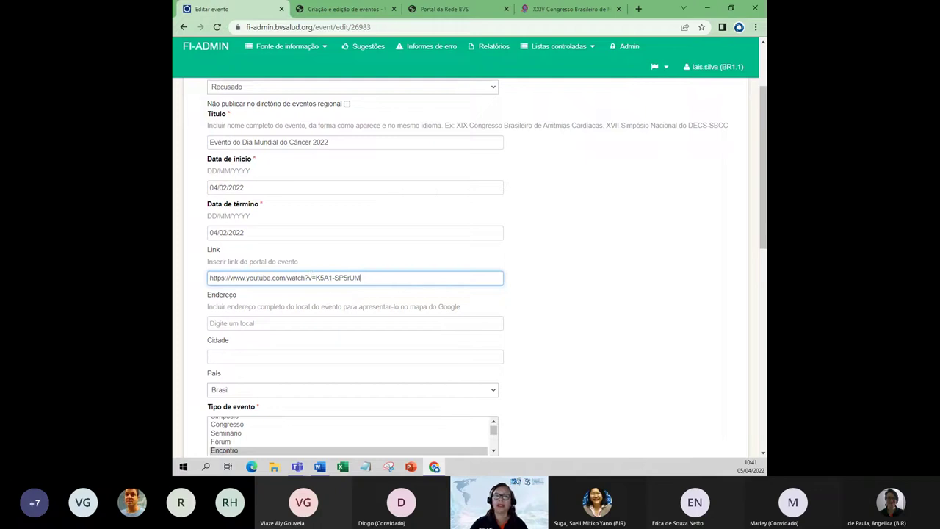
key(alt+Tab)
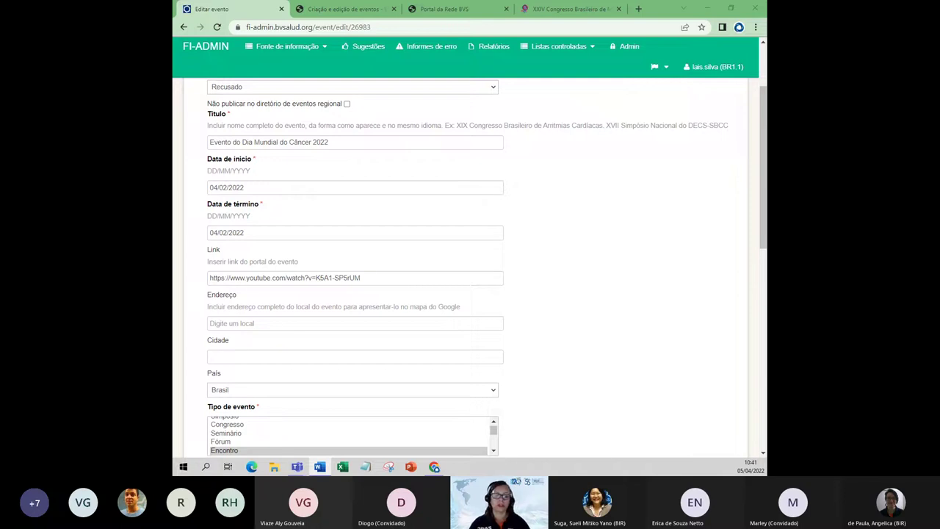
click(639, 9)
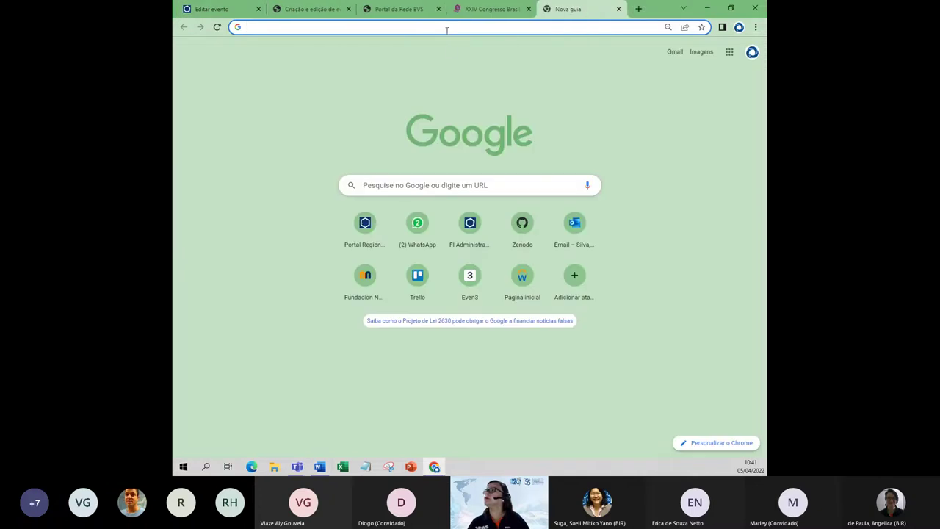
text(https://www.youtube.com/watch?v=esGBBKl_yz4)
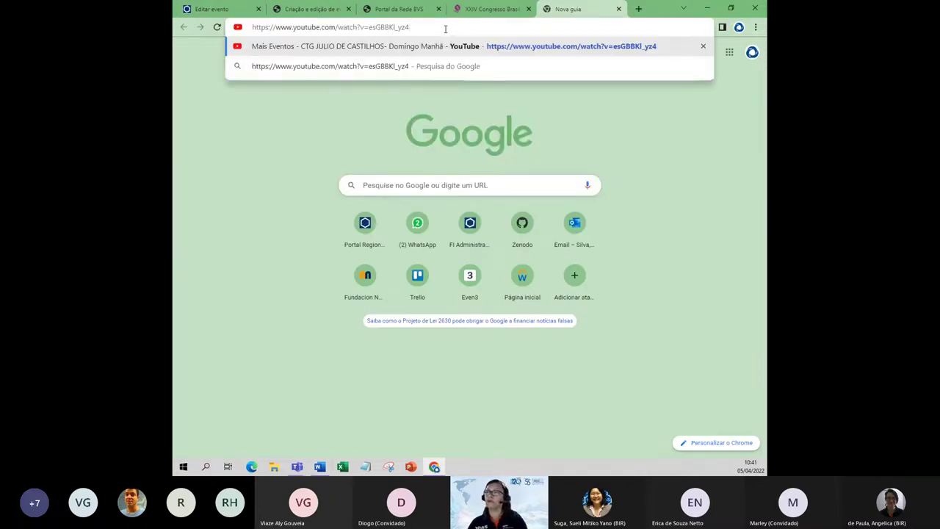
key(Return)
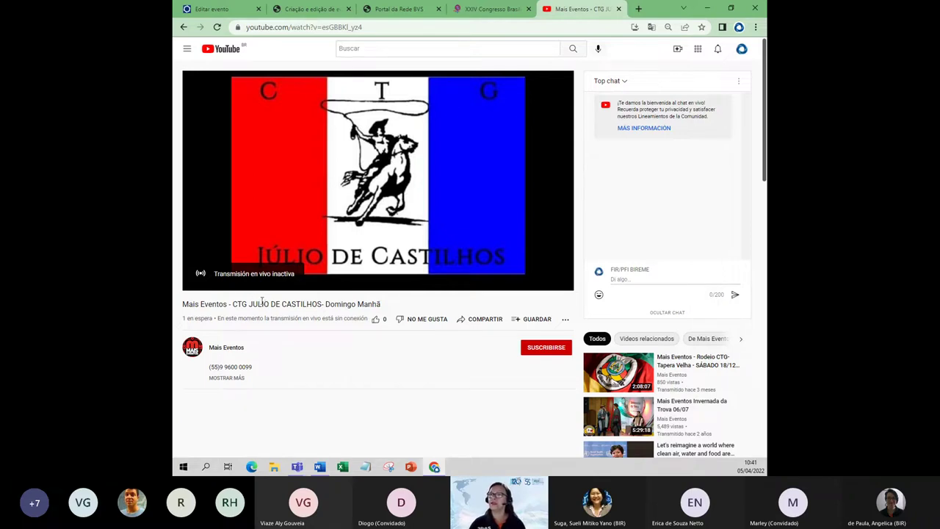
Return to the event record and copy the YouTube address from its link field
click(220, 9)
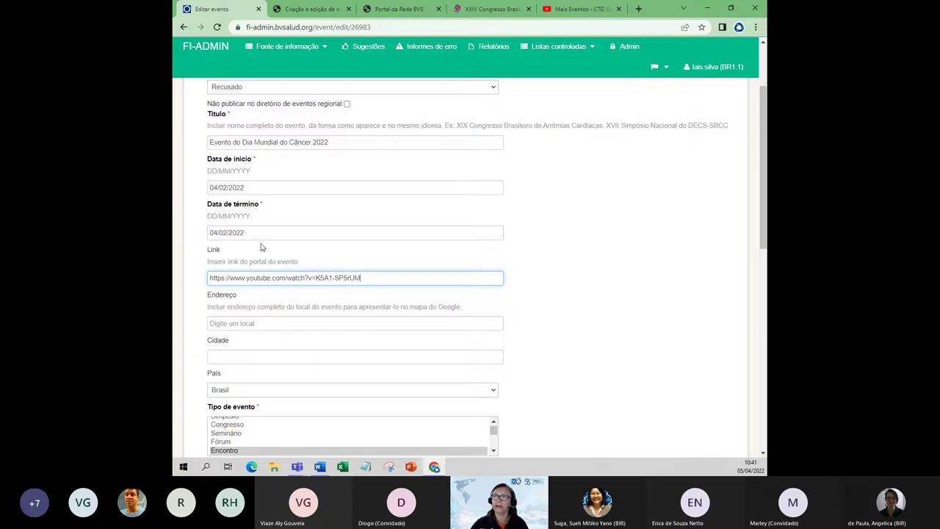
scroll(320, 226, up, 3)
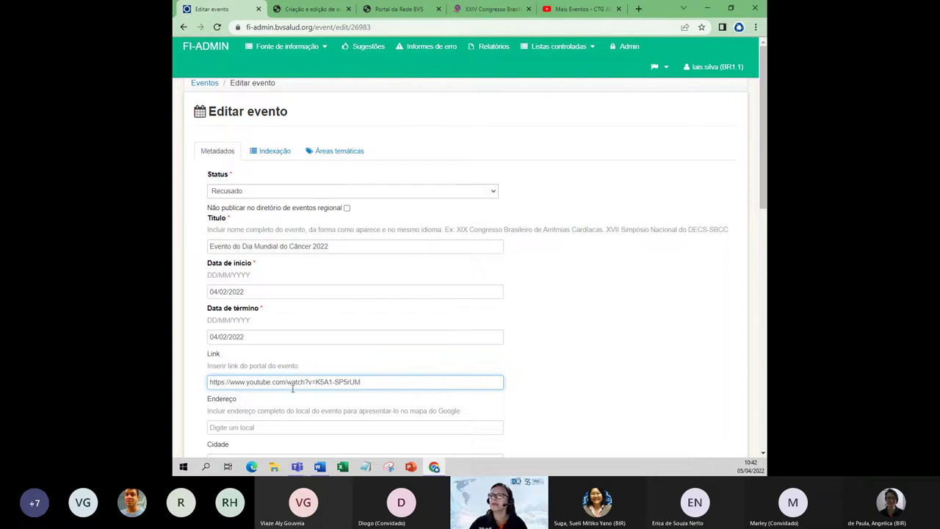
drag(371, 382, 205, 375)
key(ctrl+c)
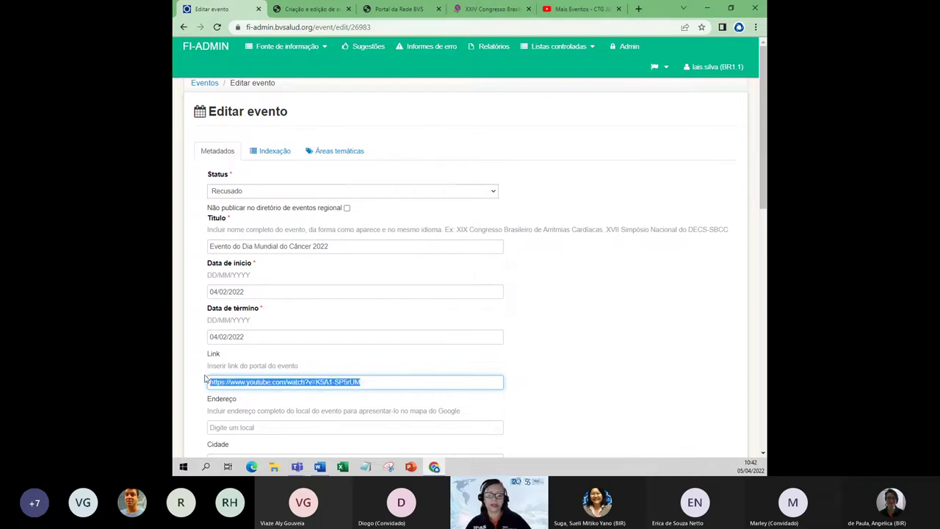
click(639, 9)
click(389, 28)
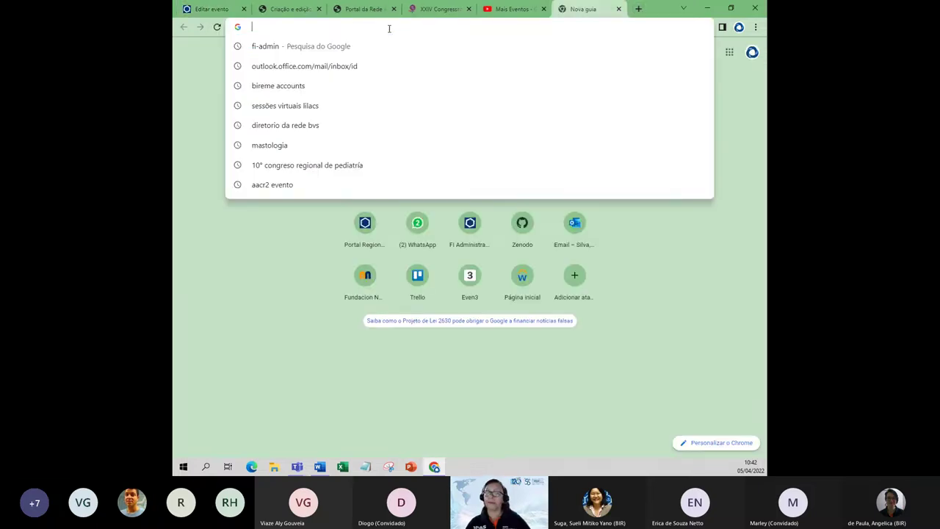
key(ctrl+v)
key(Return)
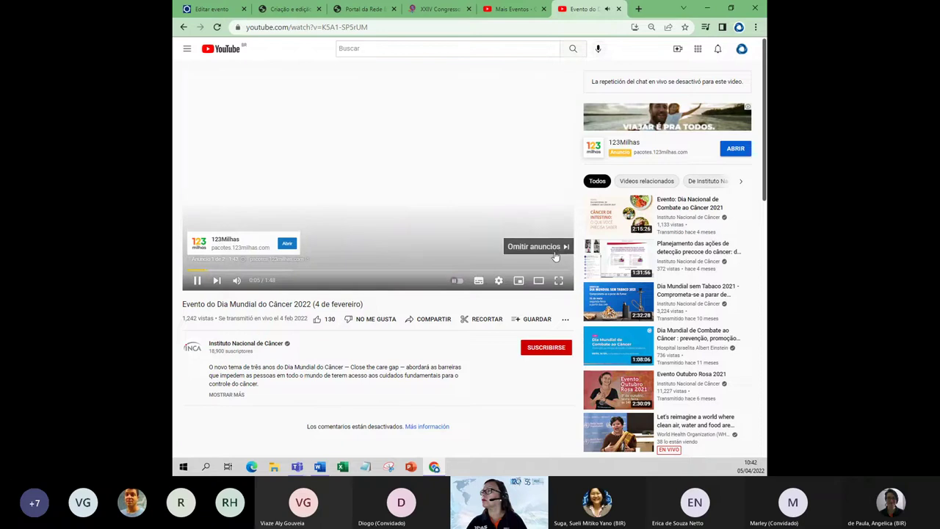
click(529, 249)
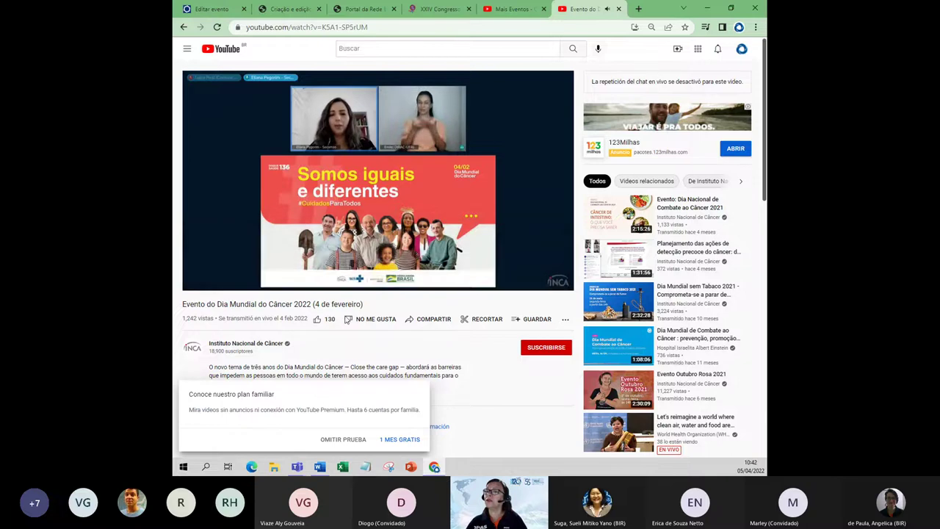
click(304, 235)
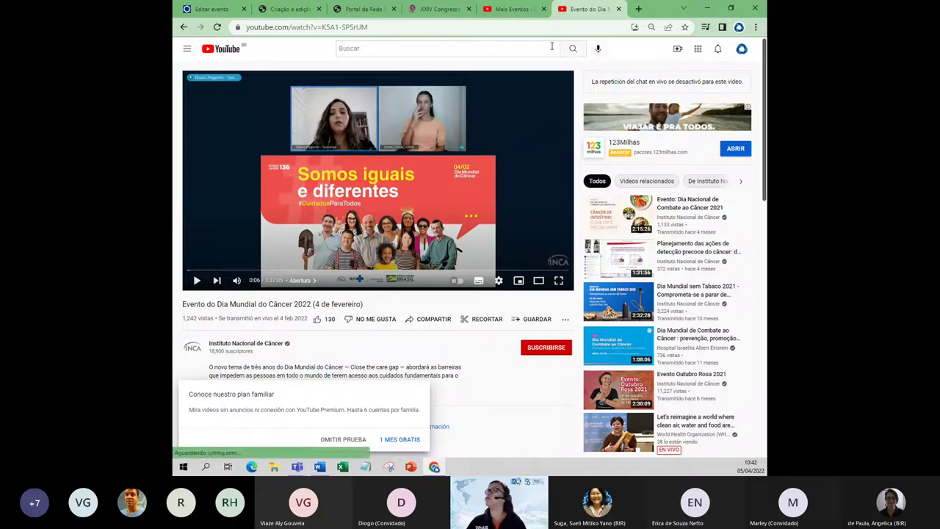
Compare the event record's link with the two open YouTube videos, Mais Eventos and Evento do Dia Mundial do Câncer 2022
click(512, 10)
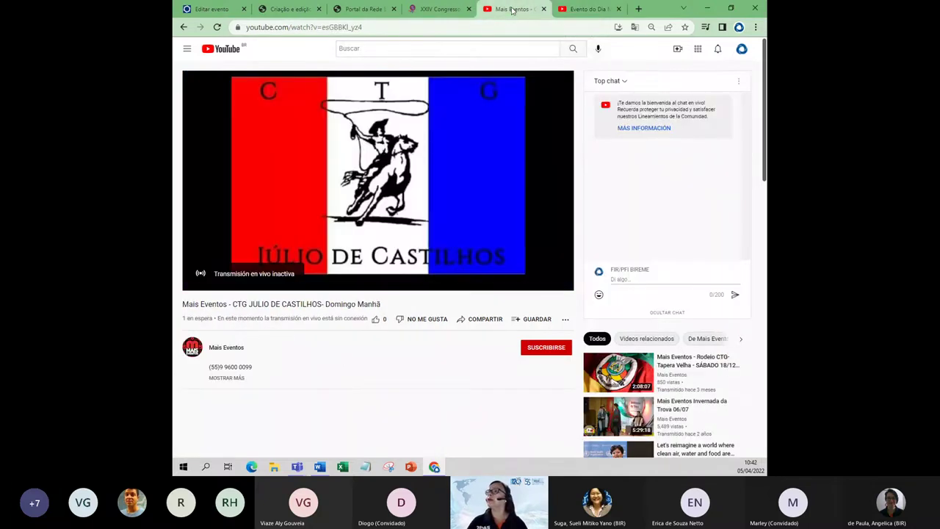
click(213, 11)
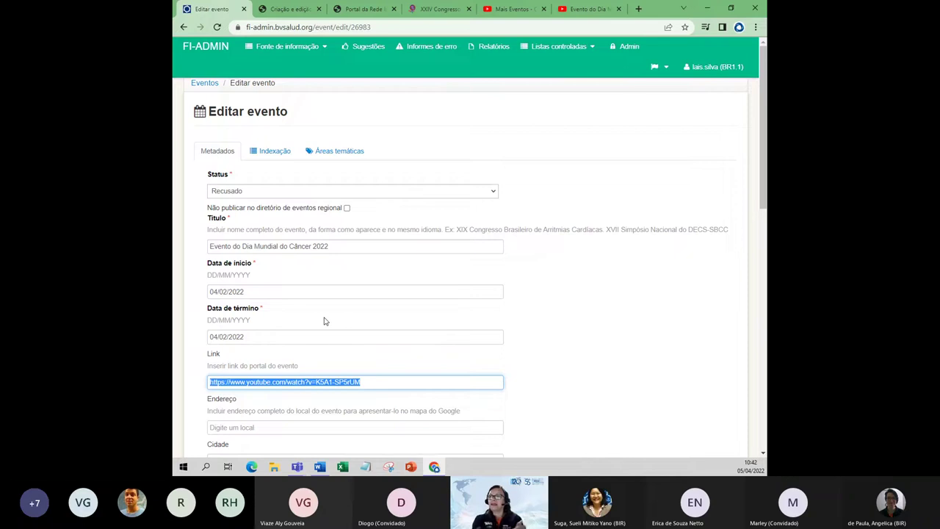
click(591, 8)
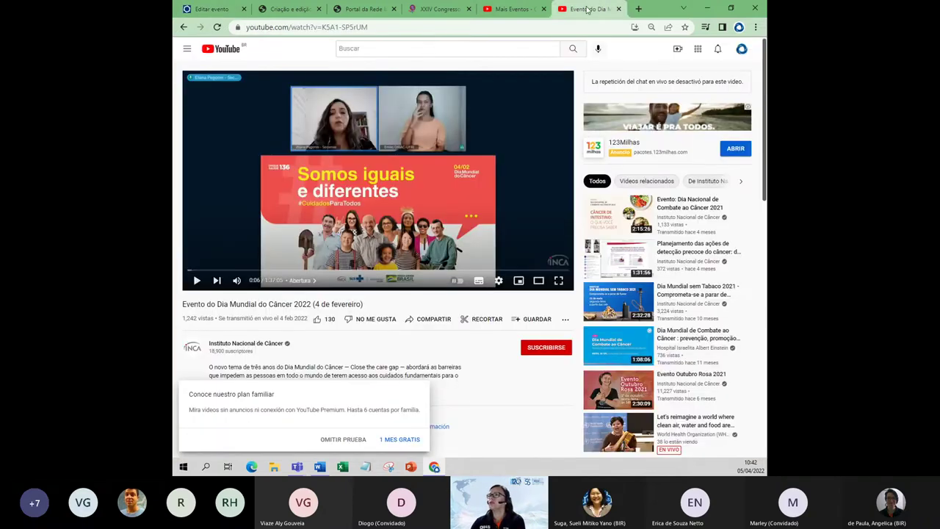
click(510, 9)
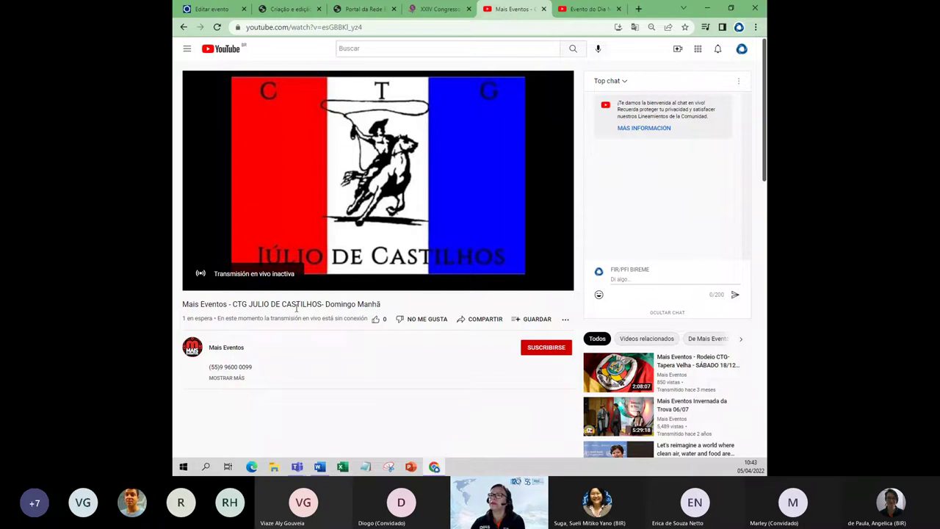
click(591, 9)
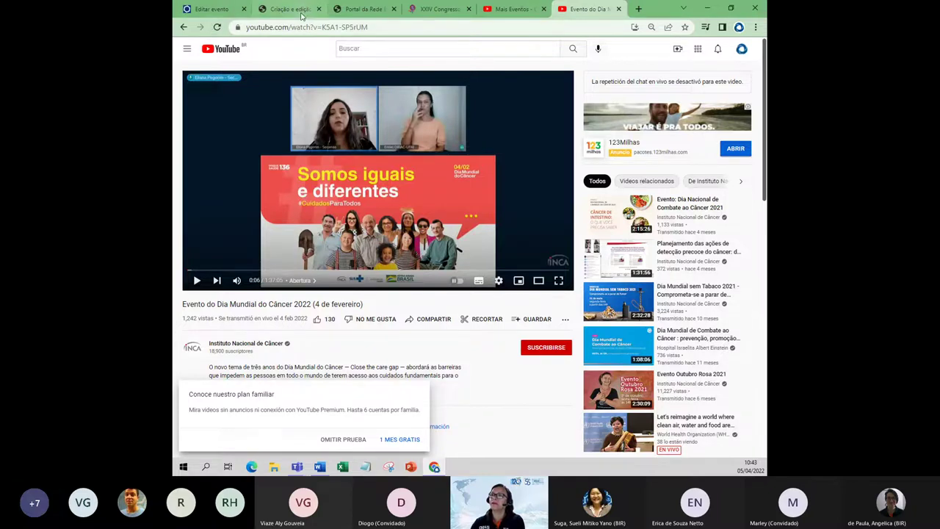
click(210, 11)
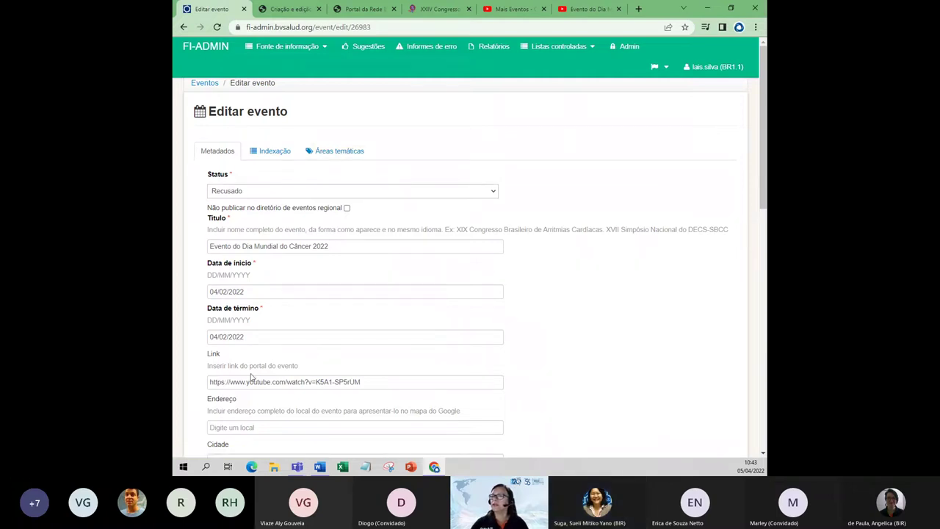
click(372, 381)
drag(371, 381, 193, 382)
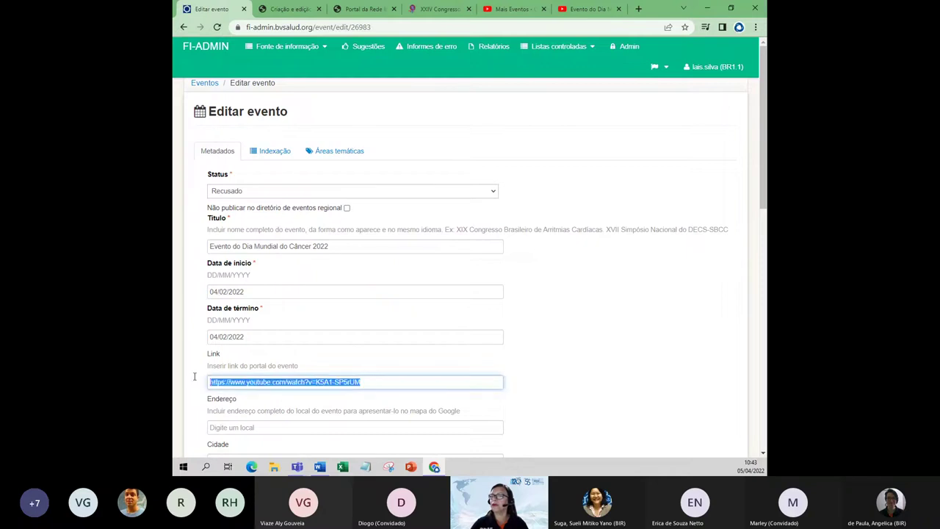
click(591, 10)
click(506, 11)
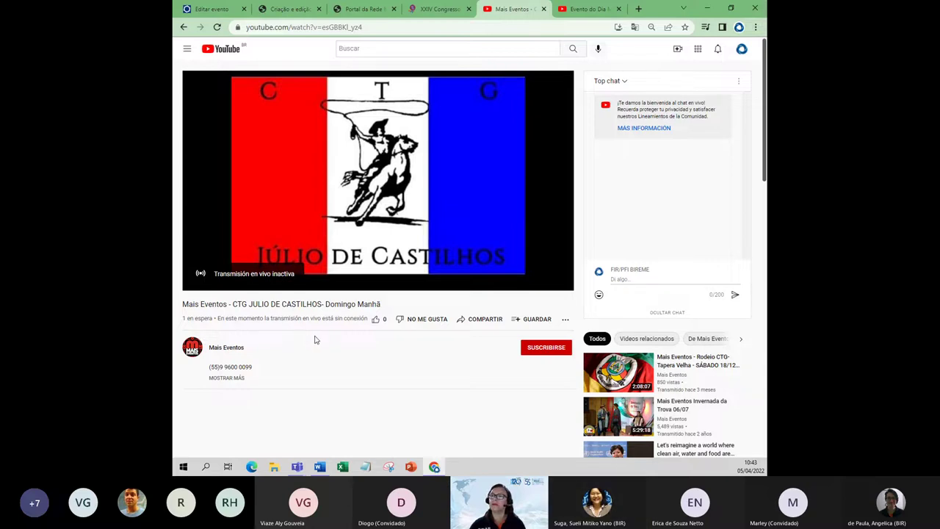
click(220, 10)
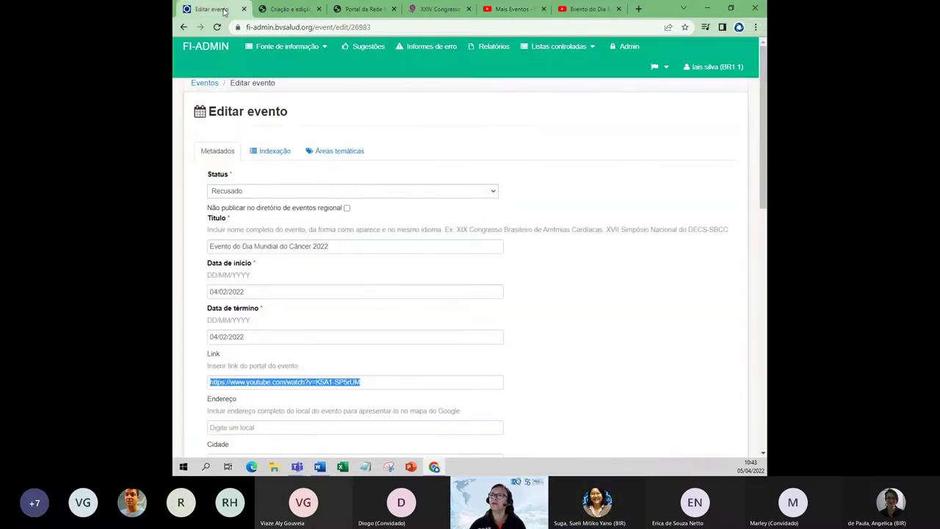
click(380, 384)
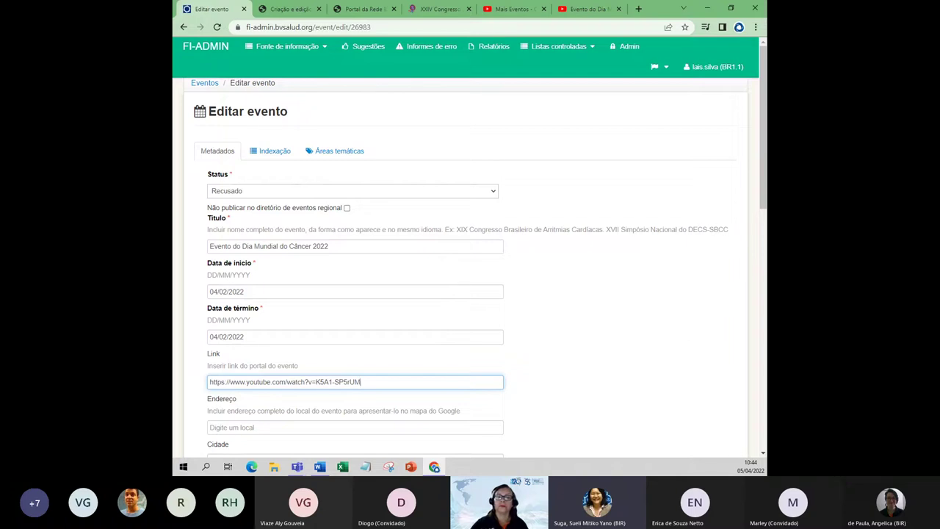
Search Google for Evento do Dia Mundial do Câncer 2022 in a new tab and open the event page on the INCA site
click(319, 466)
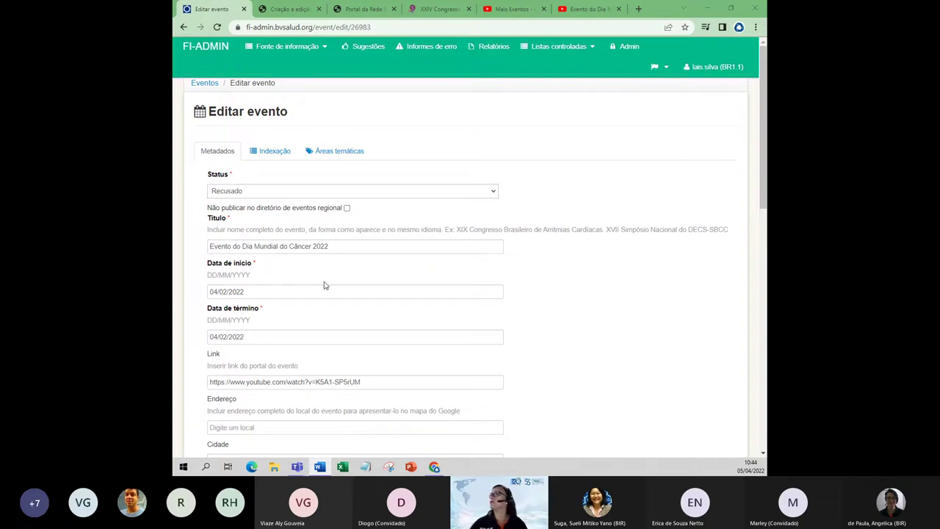
click(639, 9)
click(390, 183)
text(Evento do Dia Mundial do Câncer 2022)
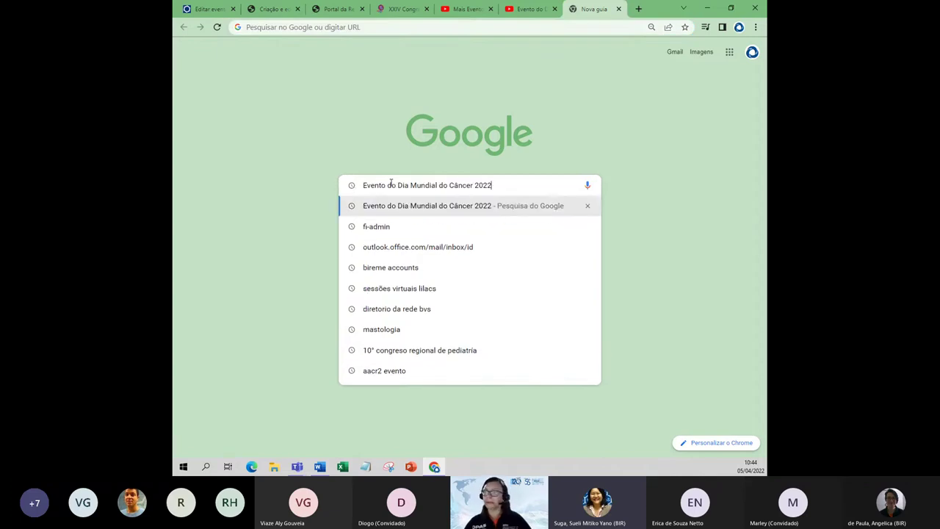
key(Return)
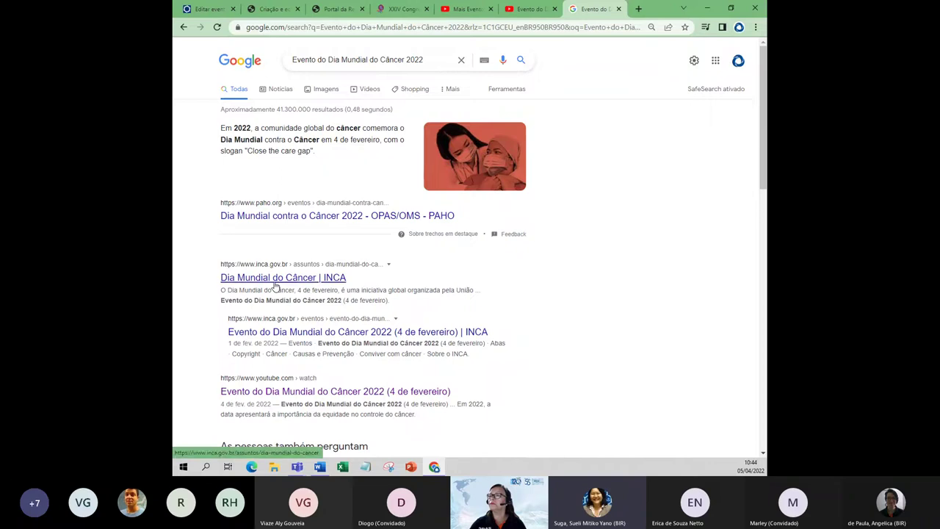
click(383, 336)
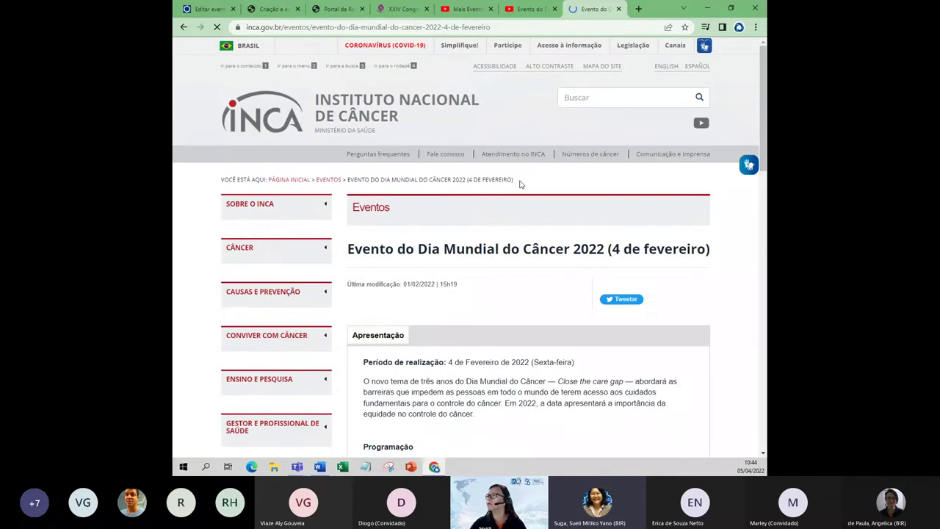
Skim the INCA event page from start to end and select its web address
scroll(518, 176, down, 3)
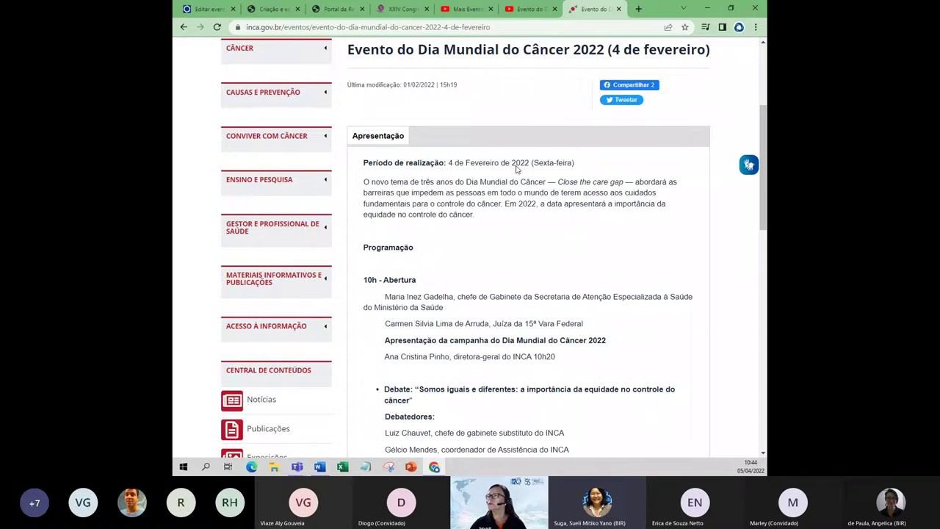
scroll(516, 169, down, 4)
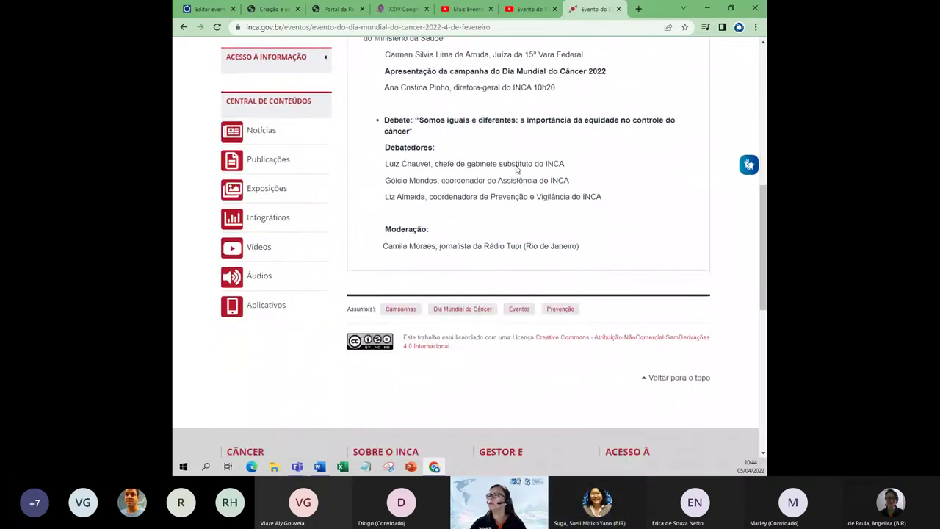
scroll(516, 168, up, 8)
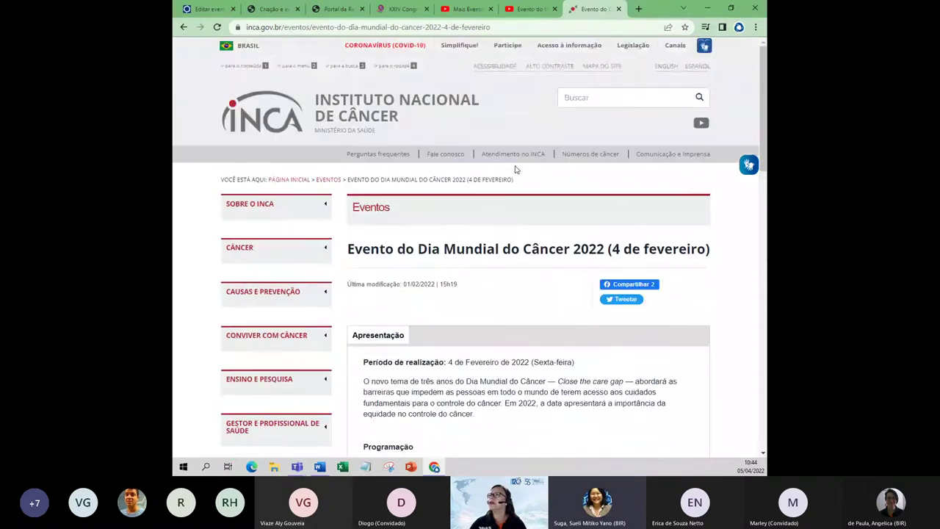
click(403, 27)
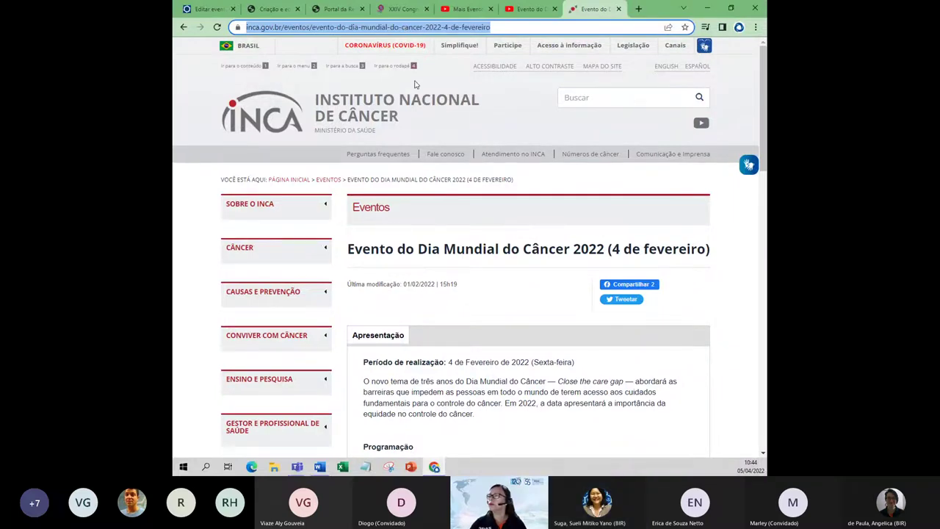
Examine the event's presentation text, opening session, debate programme, and subject tags on the INCA page
scroll(414, 84, down, 4)
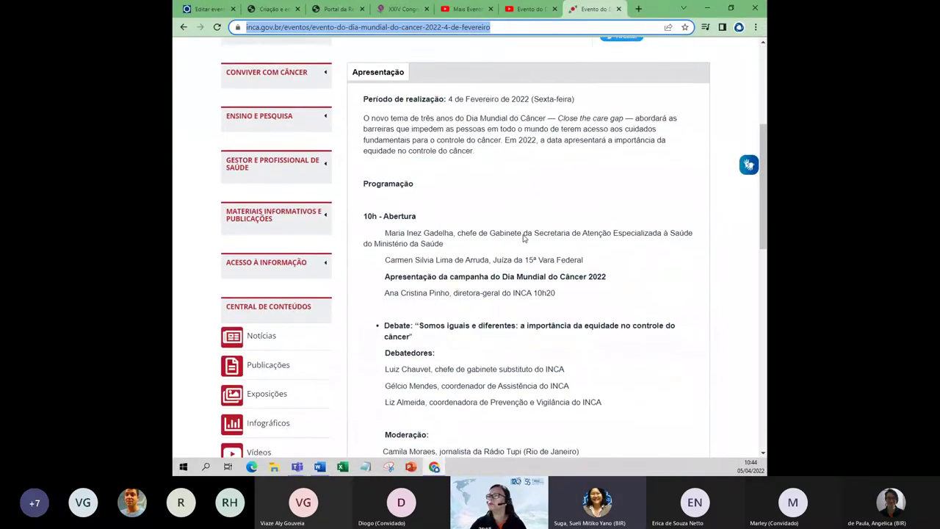
scroll(523, 238, down, 2)
scroll(523, 238, down, 1)
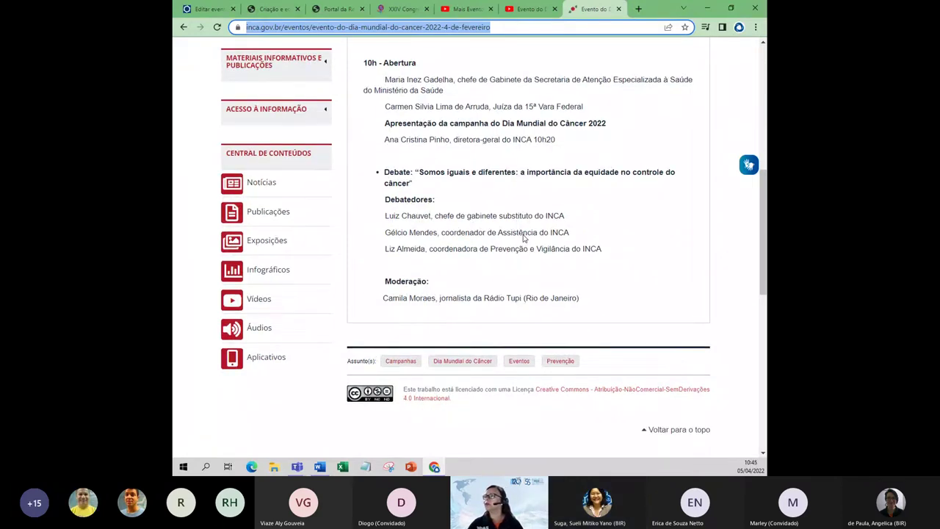
scroll(523, 238, up, 1)
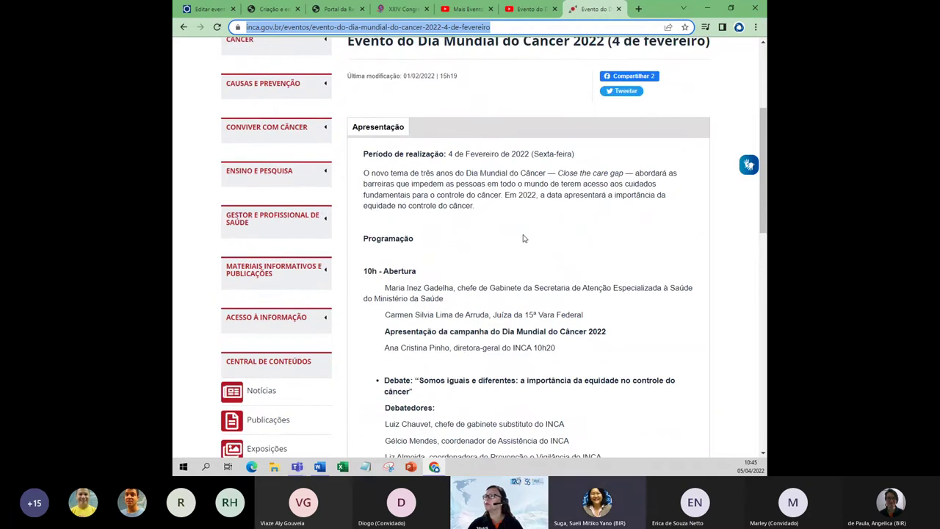
scroll(523, 238, up, 1)
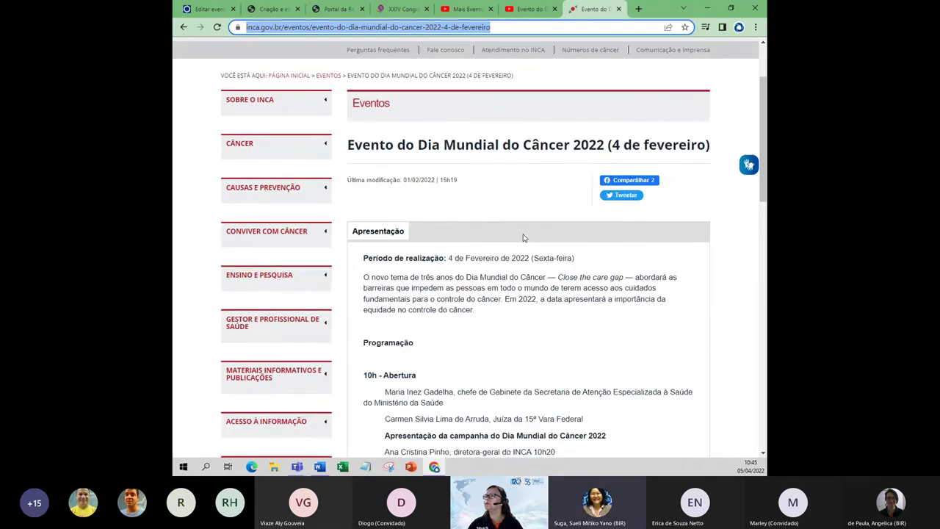
scroll(524, 238, up, 1)
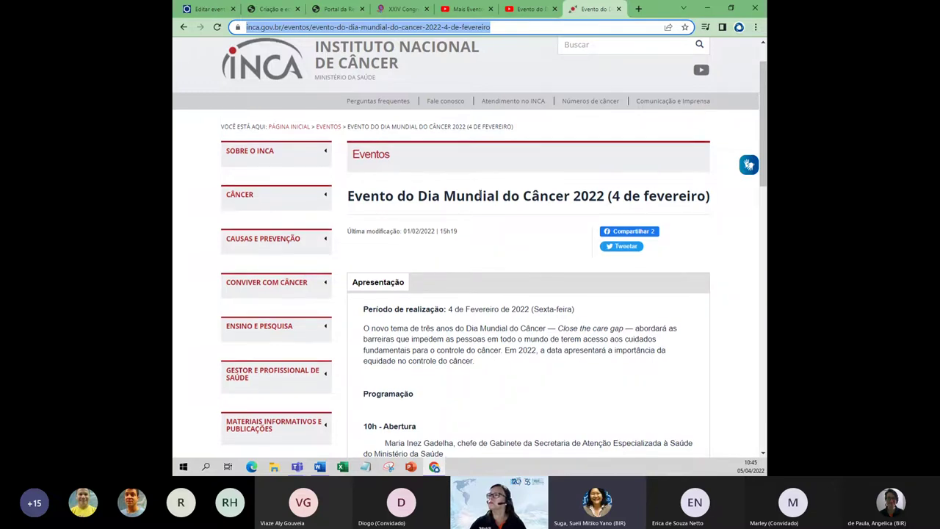
scroll(479, 195, down, 2)
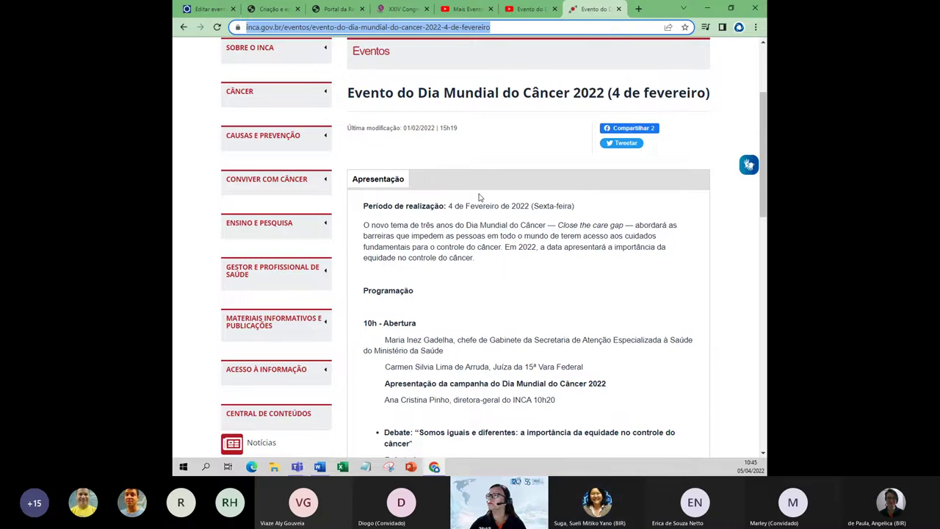
scroll(479, 197, down, 2)
scroll(478, 197, up, 1)
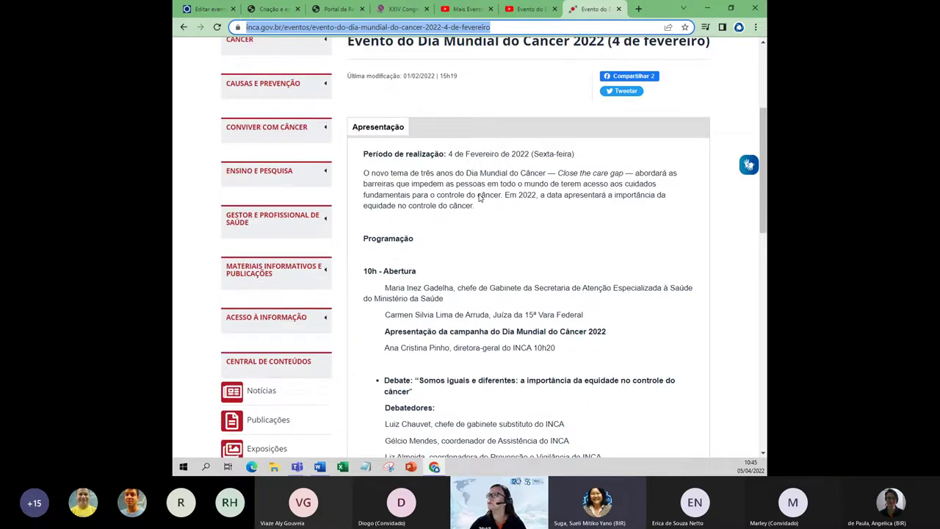
scroll(479, 197, down, 4)
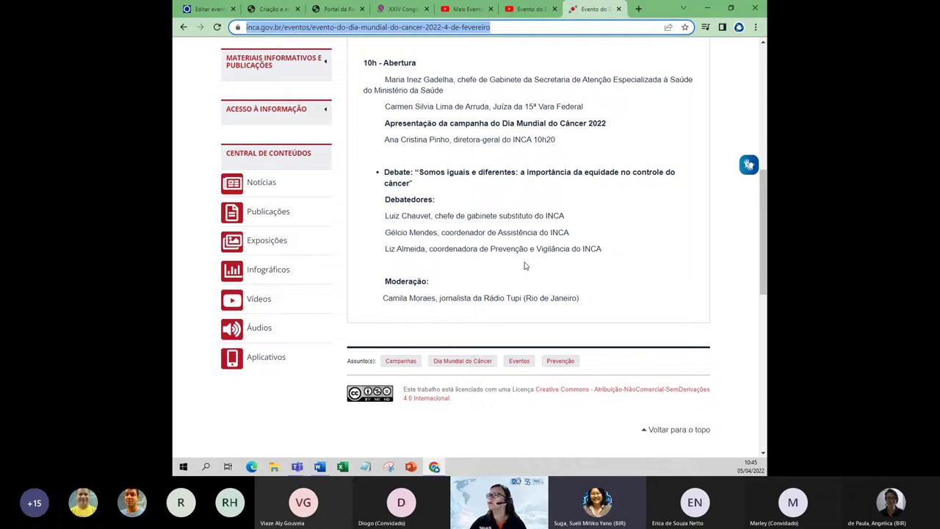
scroll(504, 270, up, 4)
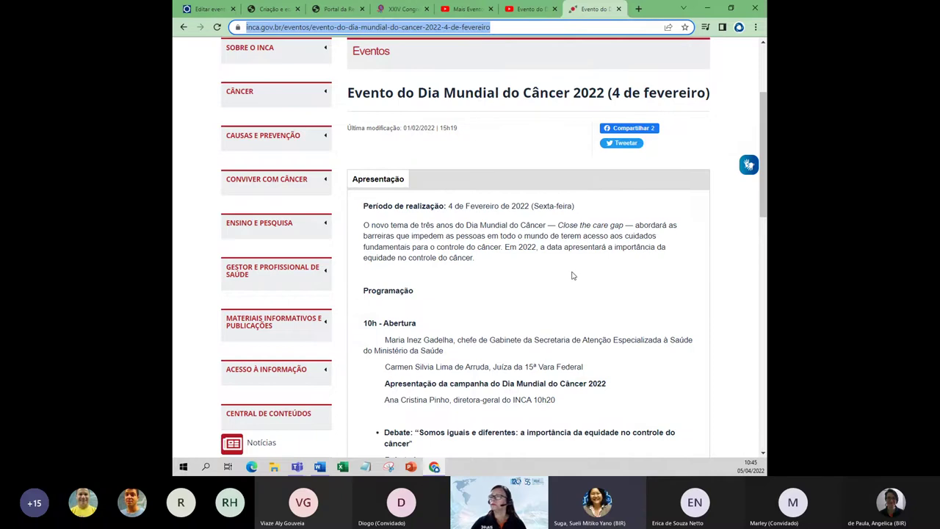
scroll(571, 273, down, 3)
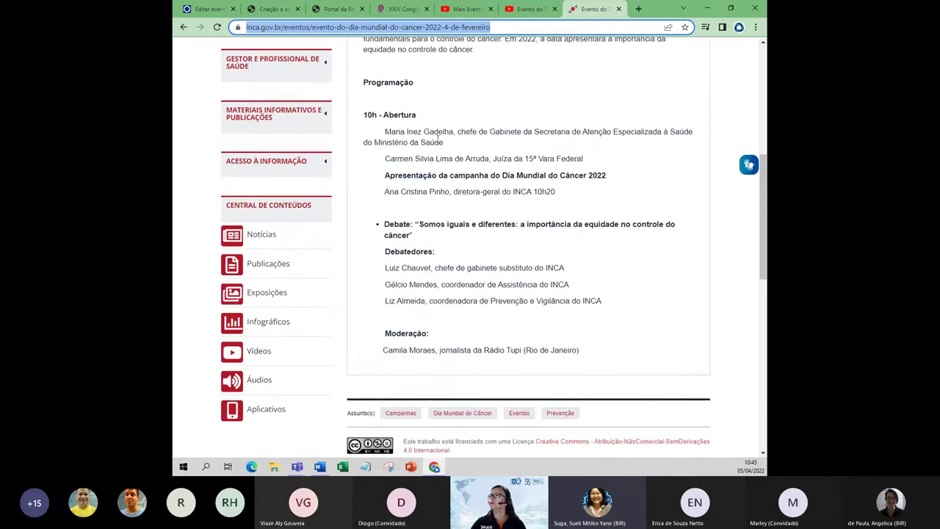
Reread the INCA page's presentation paragraph and the event programme from the opening session through the debaters and moderation
scroll(477, 262, up, 3)
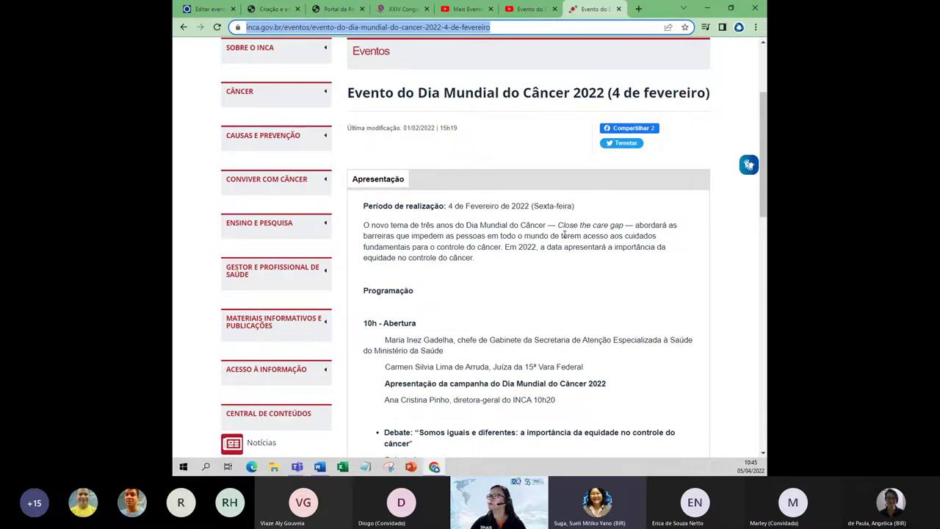
scroll(564, 234, down, 3)
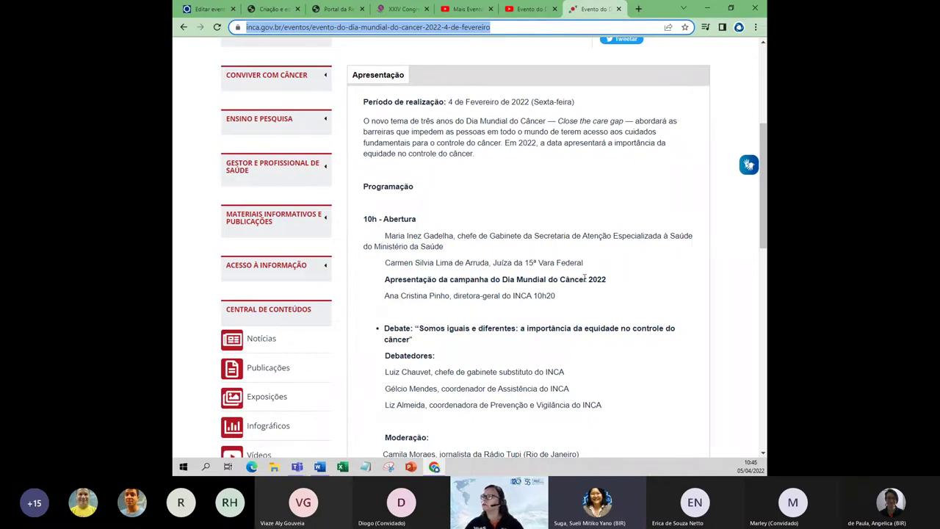
scroll(422, 325, down, 3)
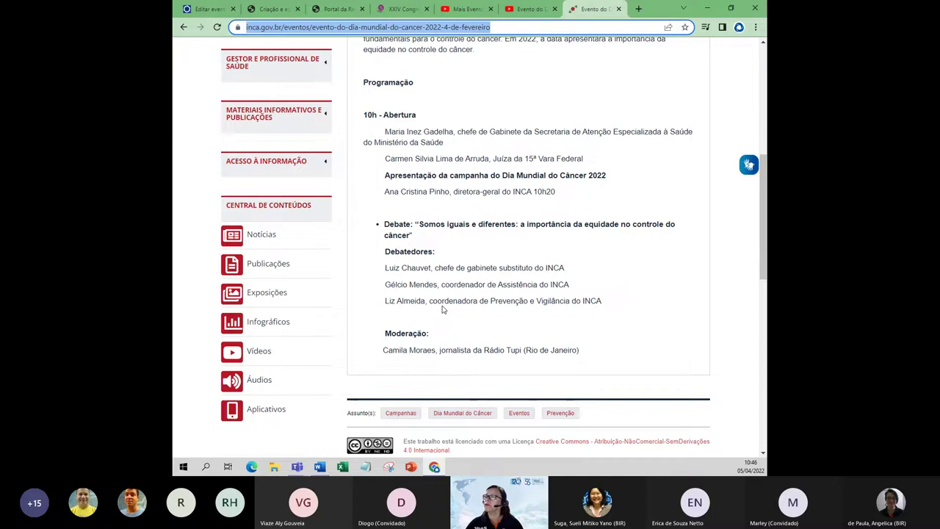
scroll(443, 309, down, 3)
scroll(442, 309, up, 4)
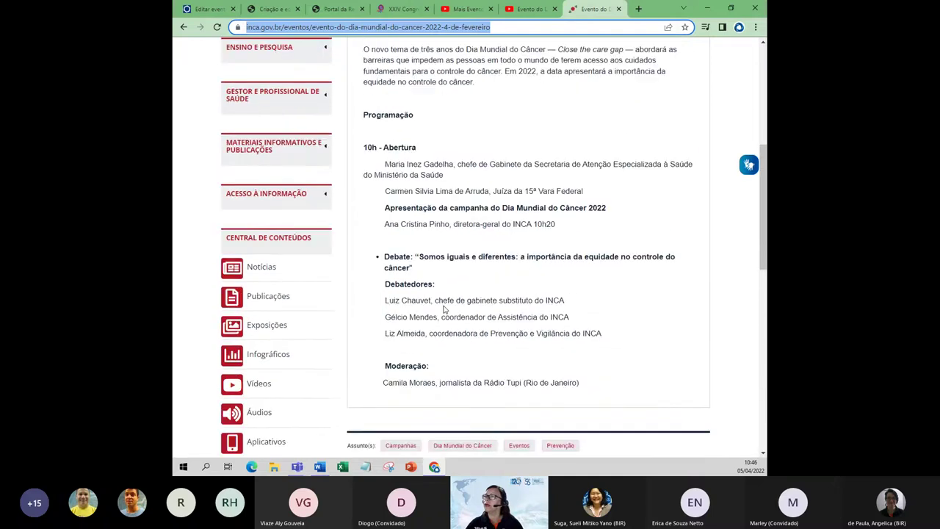
scroll(443, 309, up, 2)
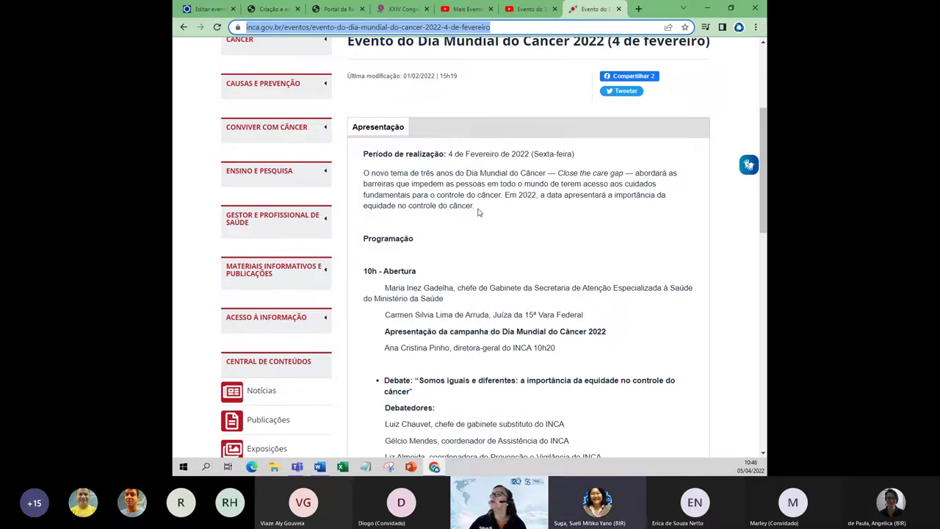
scroll(520, 242, down, 3)
scroll(500, 218, up, 2)
scroll(499, 218, up, 3)
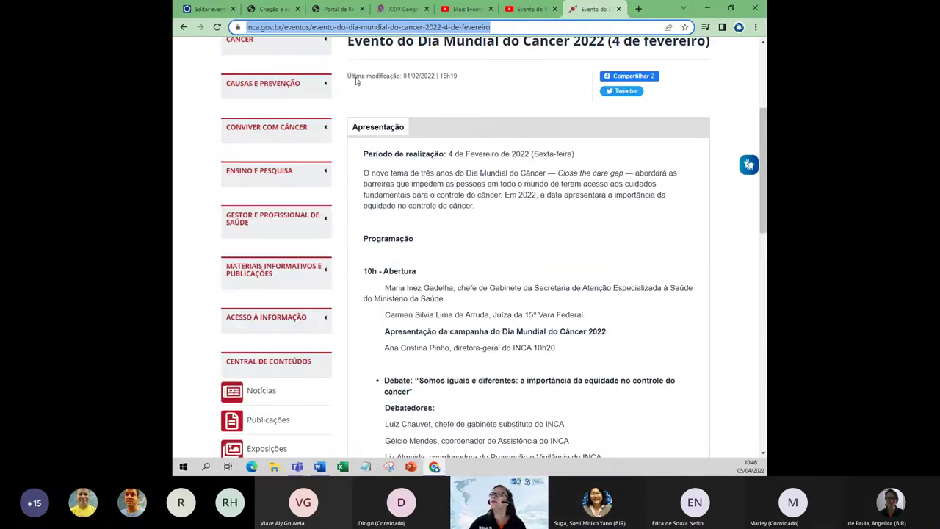
Return to FI-ADMIN, leave the refused event record, and list all events
click(198, 11)
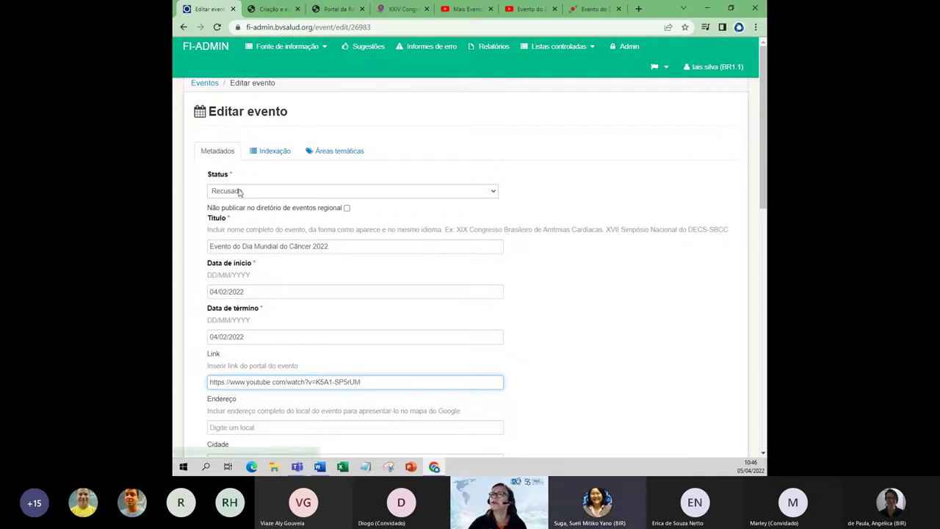
click(205, 85)
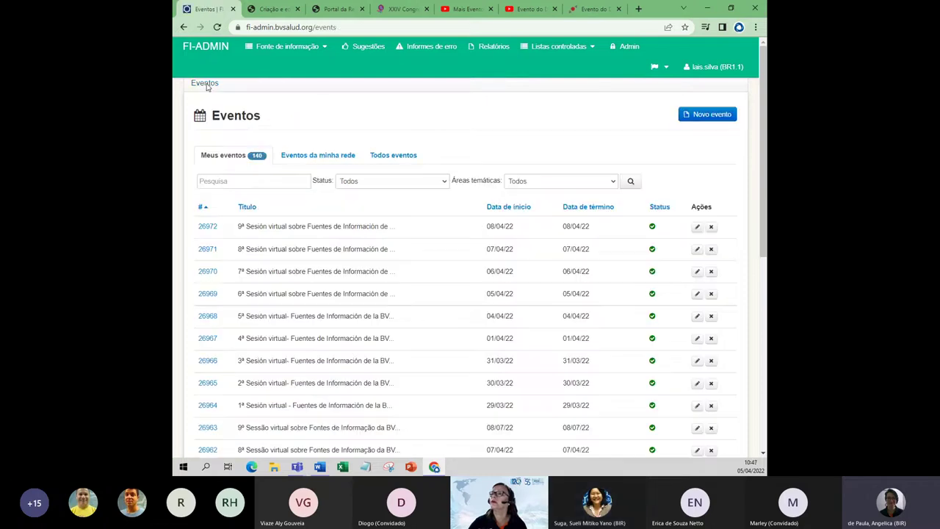
click(403, 160)
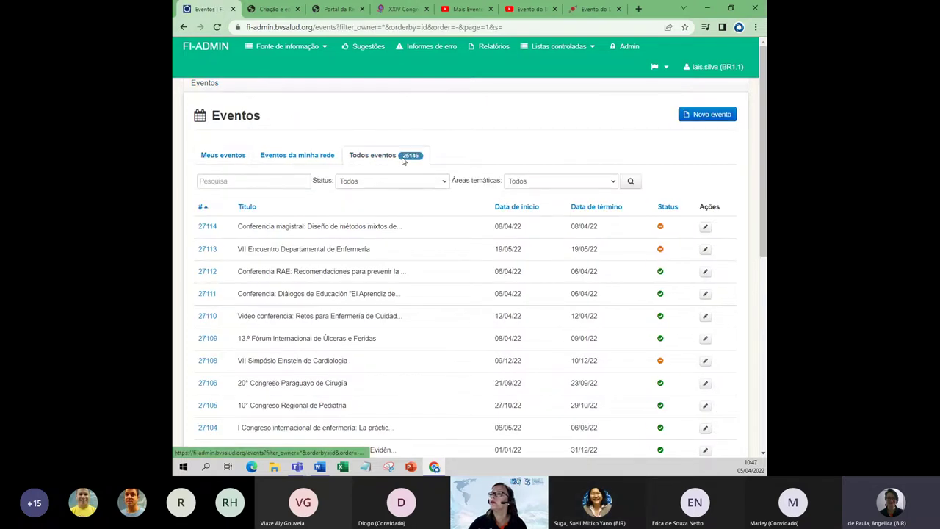
Search all events for id:26867 and open the 5ª Jornada Científica record
click(257, 180)
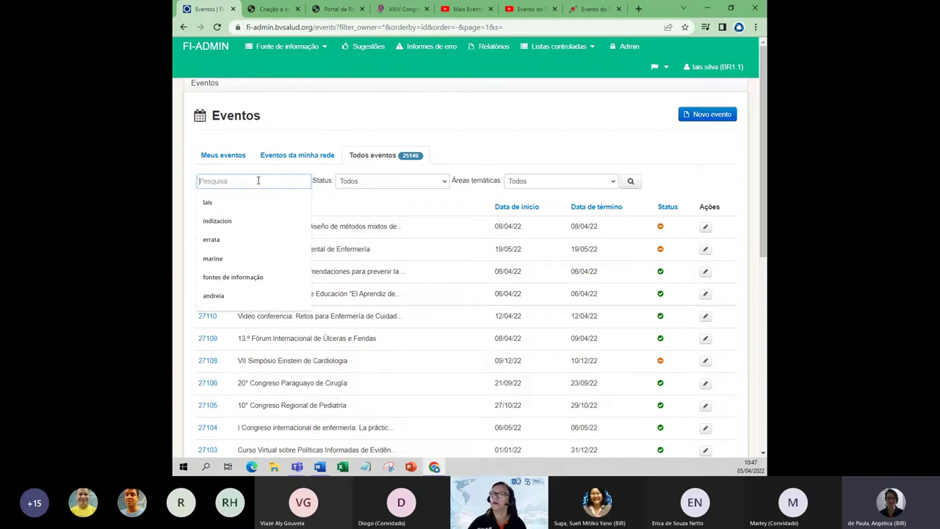
text(id)
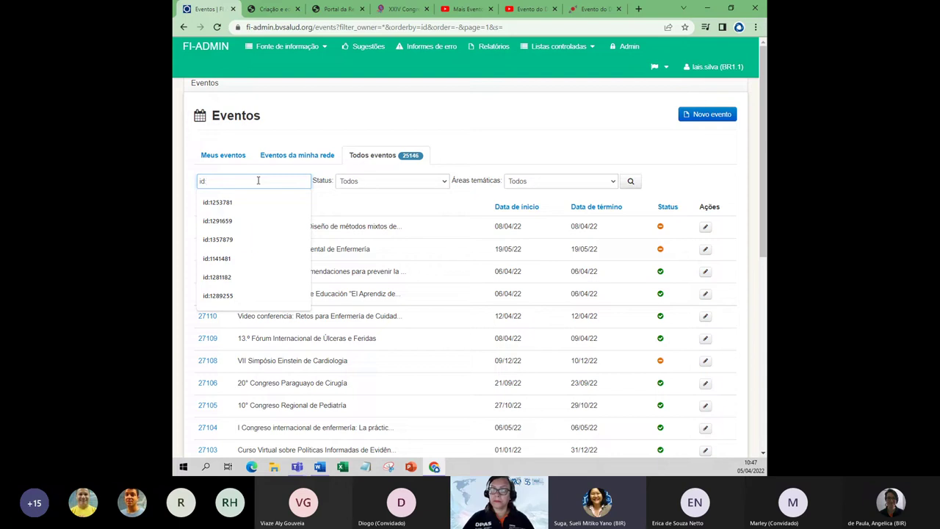
text(:26)
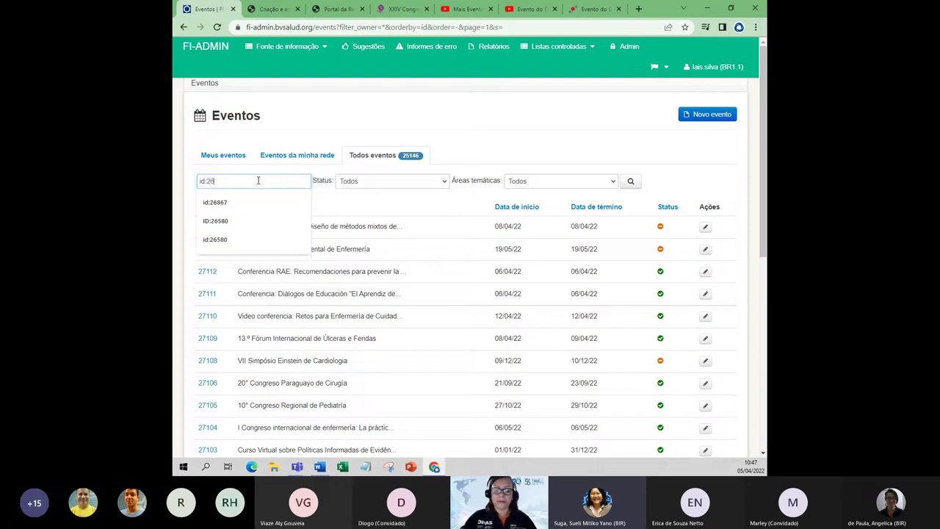
text(867)
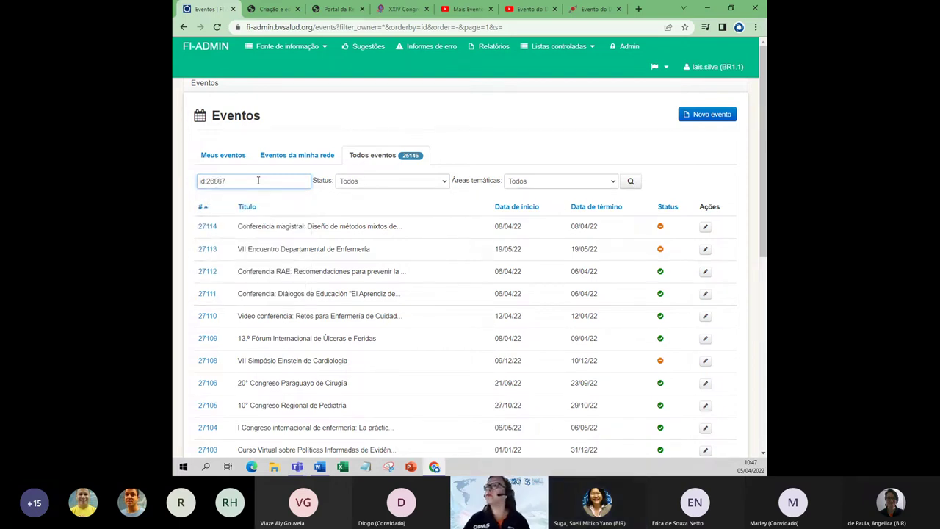
click(630, 184)
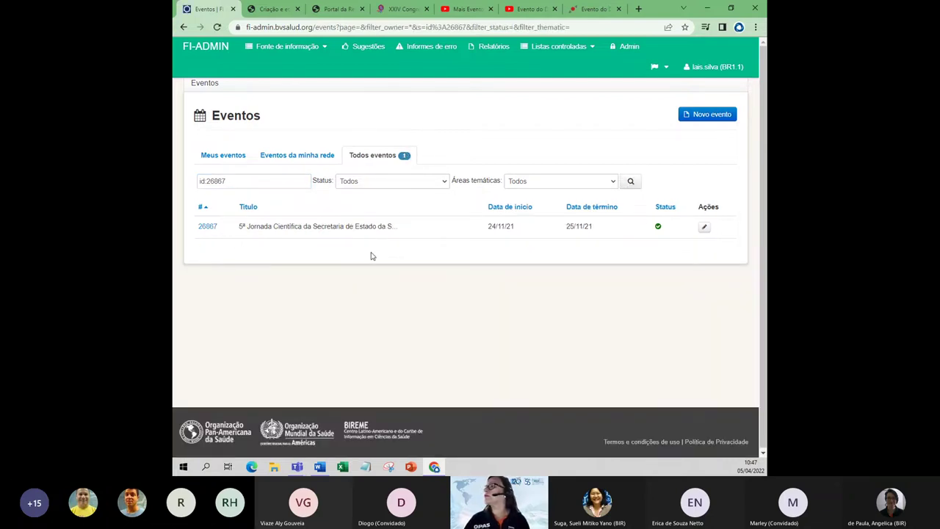
click(207, 226)
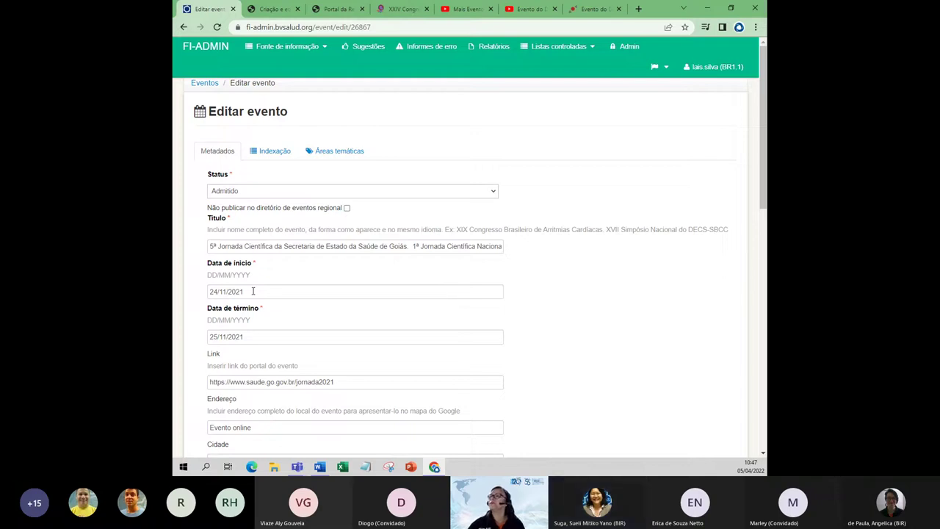
Check the thematic areas and their statuses on the event record, consulting the Portal da Rede BVS and event wiki pages
click(350, 152)
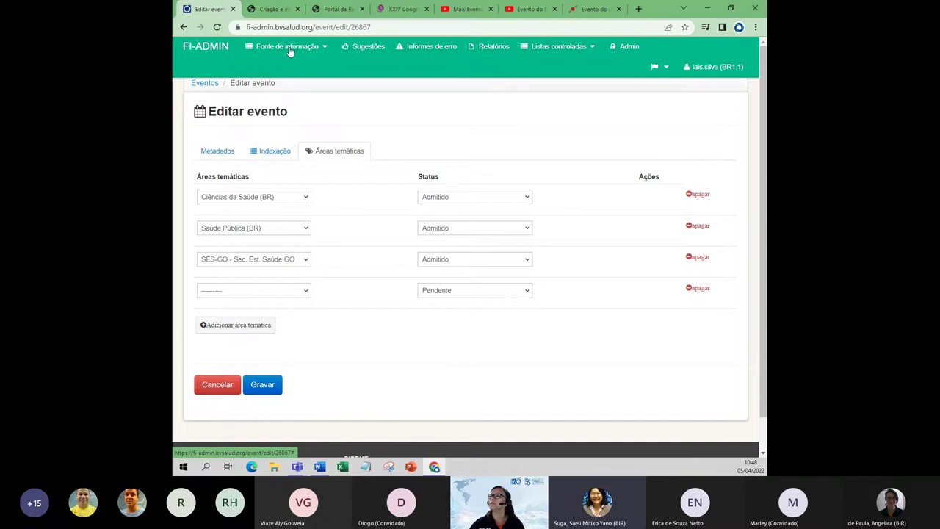
click(339, 9)
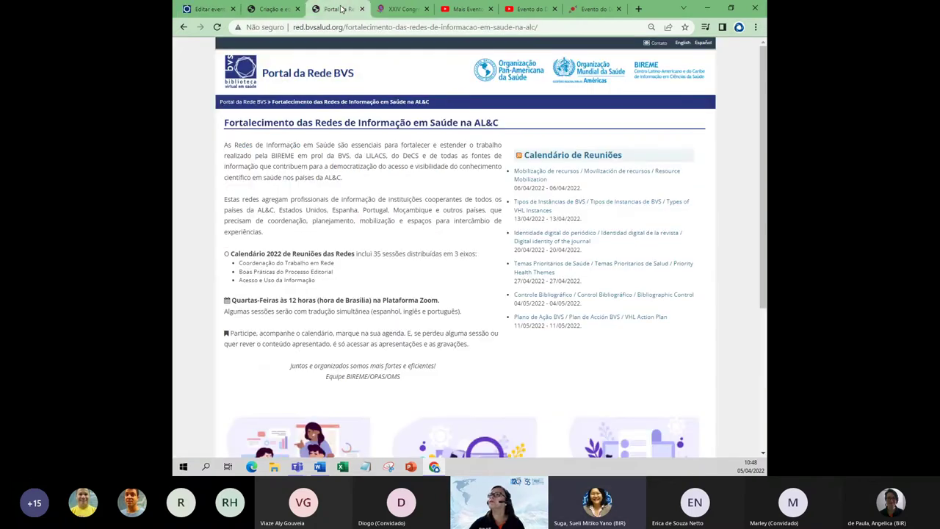
click(278, 10)
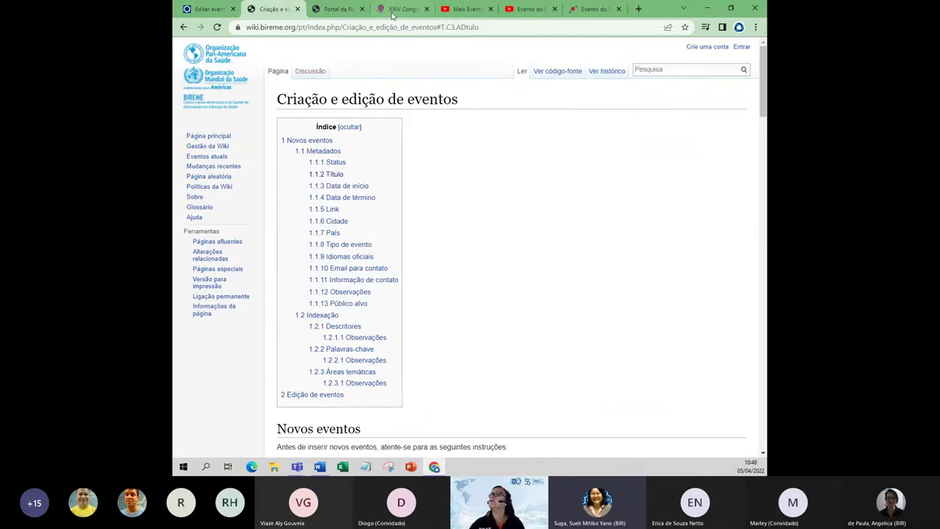
click(339, 10)
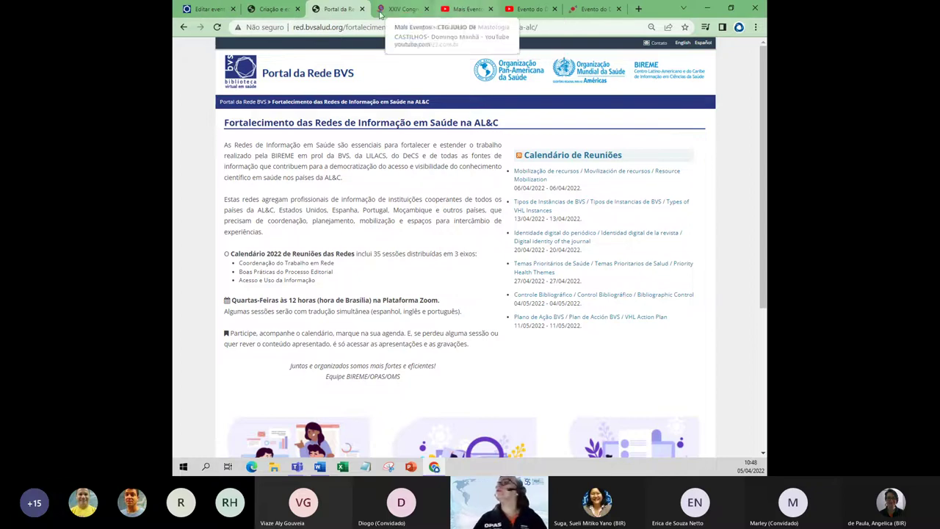
click(206, 9)
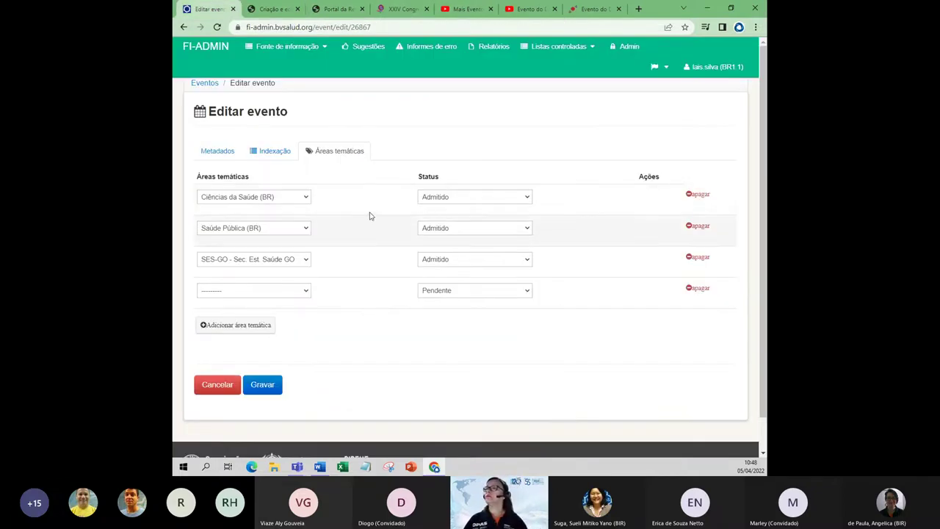
Review the event's metadata, including its dates, link, address and event type, and bring up the Portal da Rede BVS page
click(218, 151)
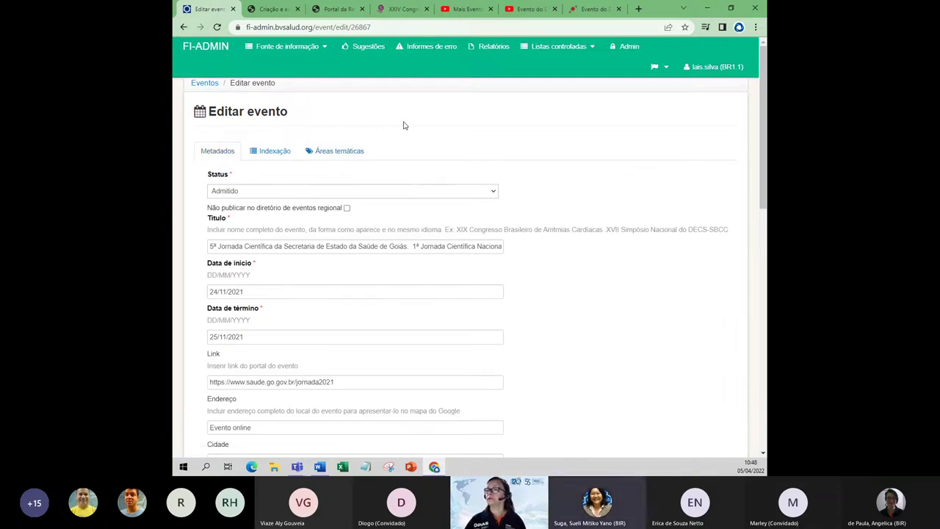
scroll(367, 295, down, 1)
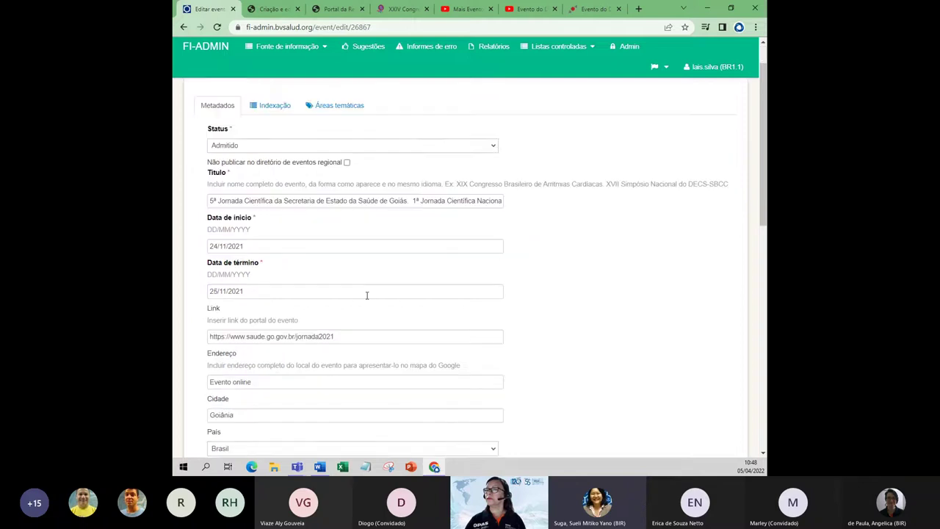
scroll(364, 290, down, 1)
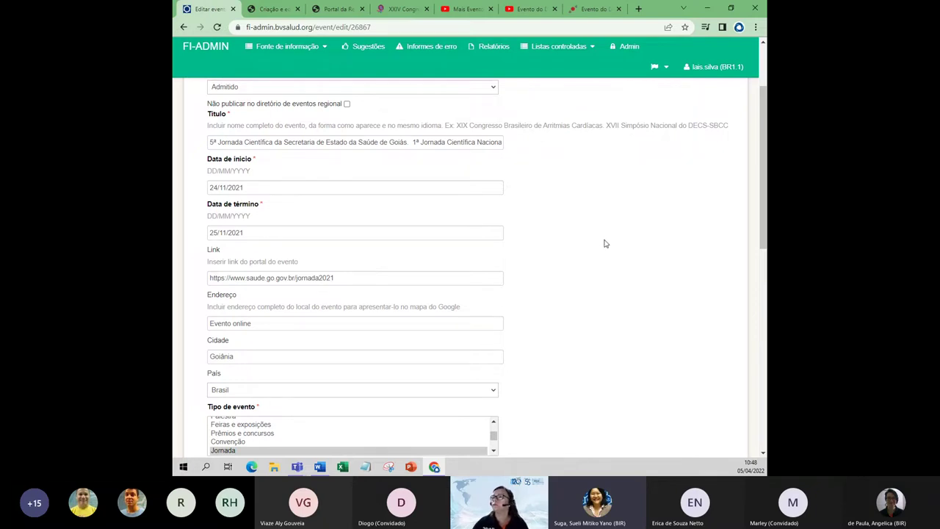
scroll(605, 243, up, 3)
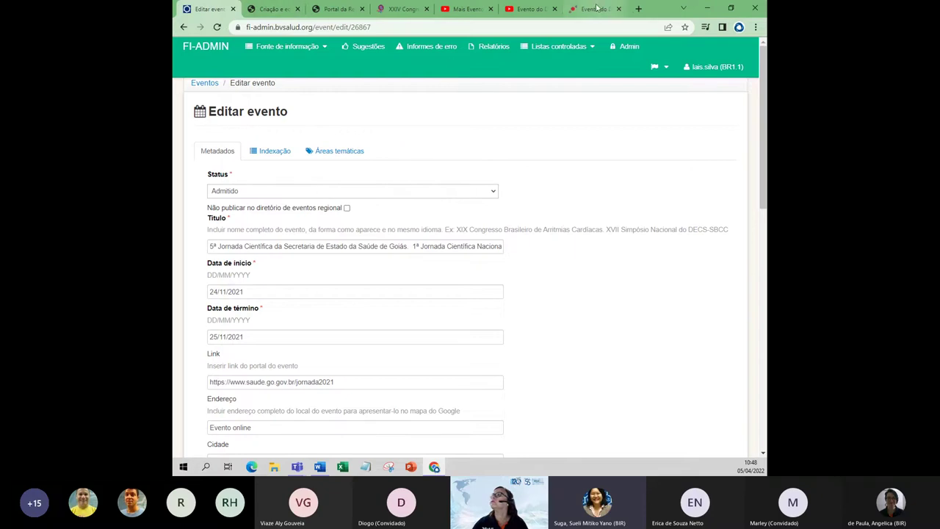
click(337, 10)
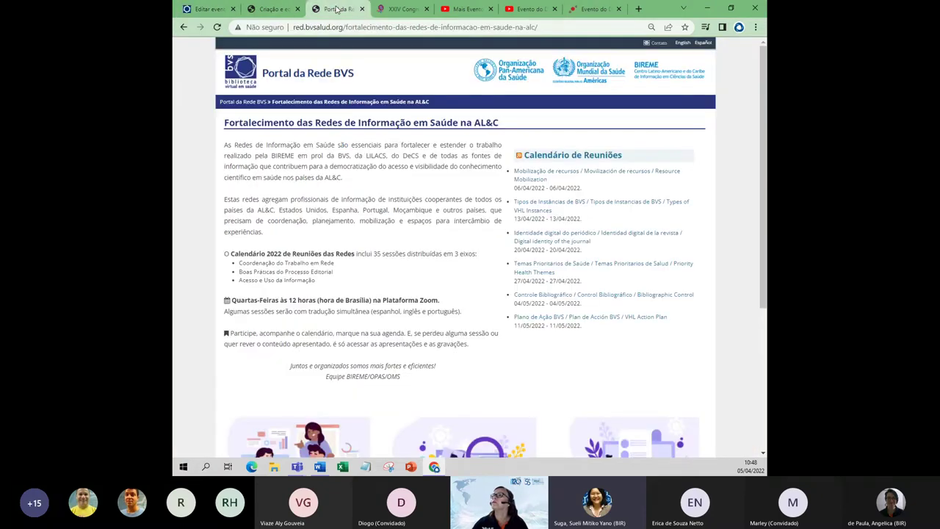
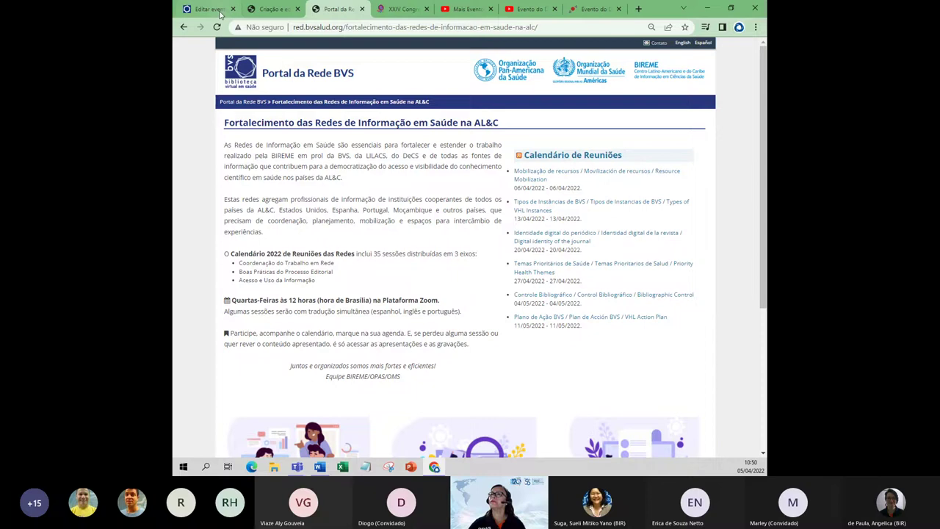
Copy the event portal address from the Link field of the 5ª Jornada Científica record in FI-ADMIN
click(217, 10)
scroll(327, 353, down, 1)
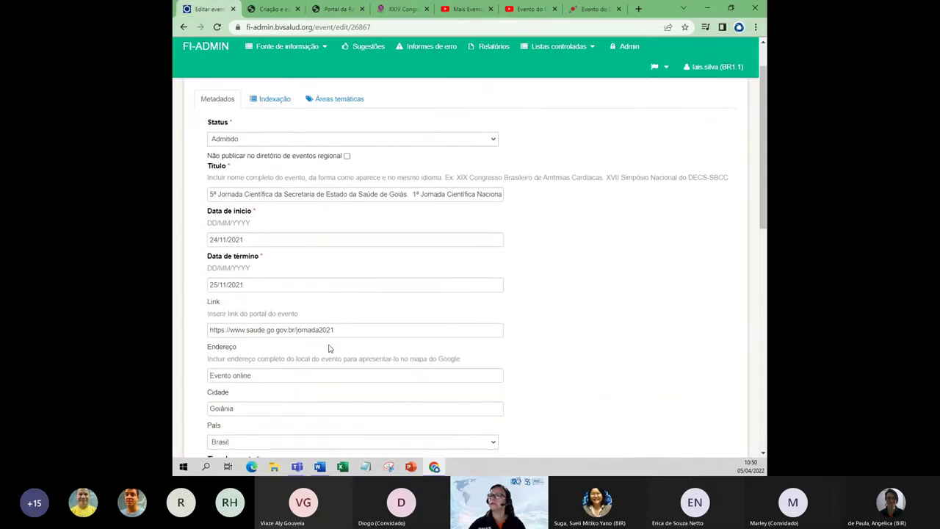
drag(349, 333, 245, 342)
key(ctrl+c)
right_click(255, 332)
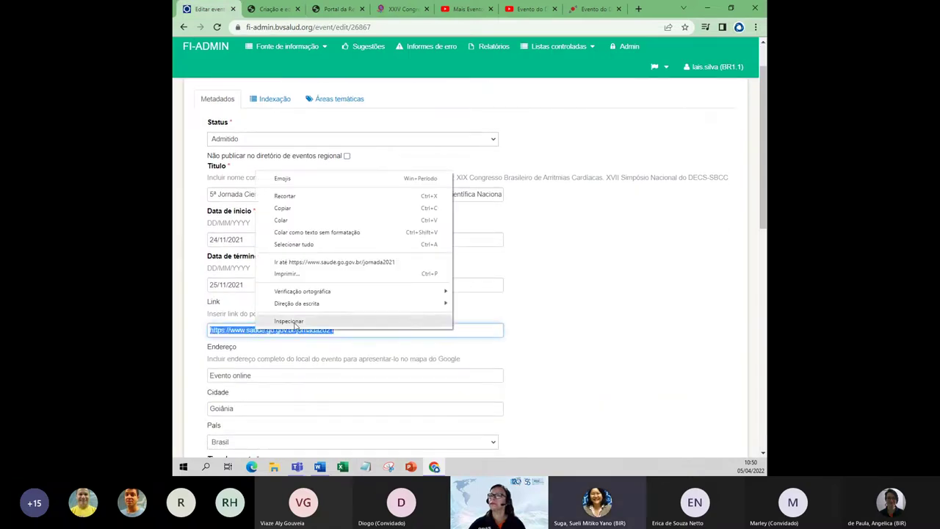
click(293, 210)
click(638, 9)
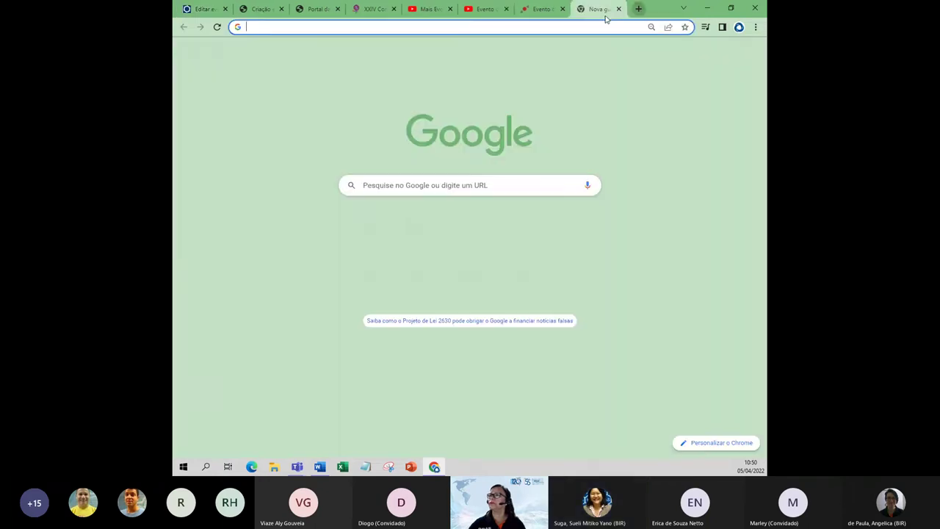
click(420, 28)
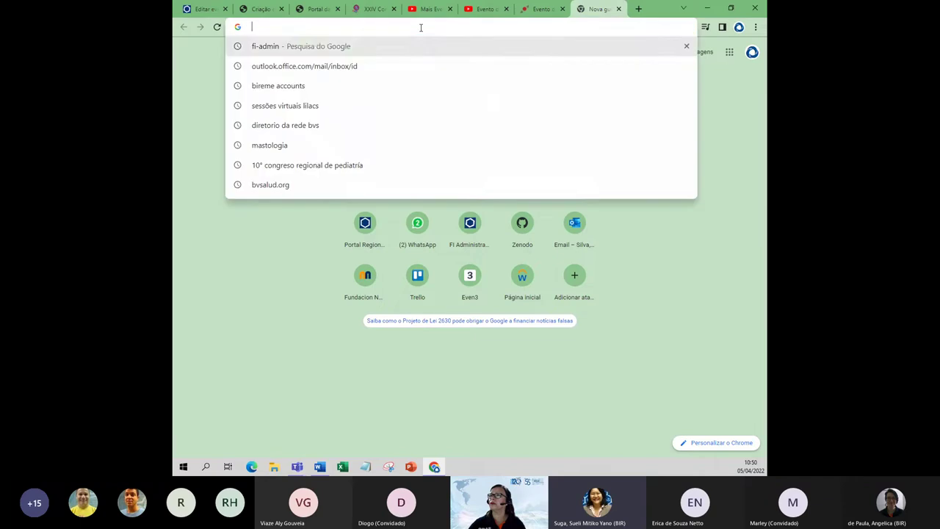
right_click(419, 27)
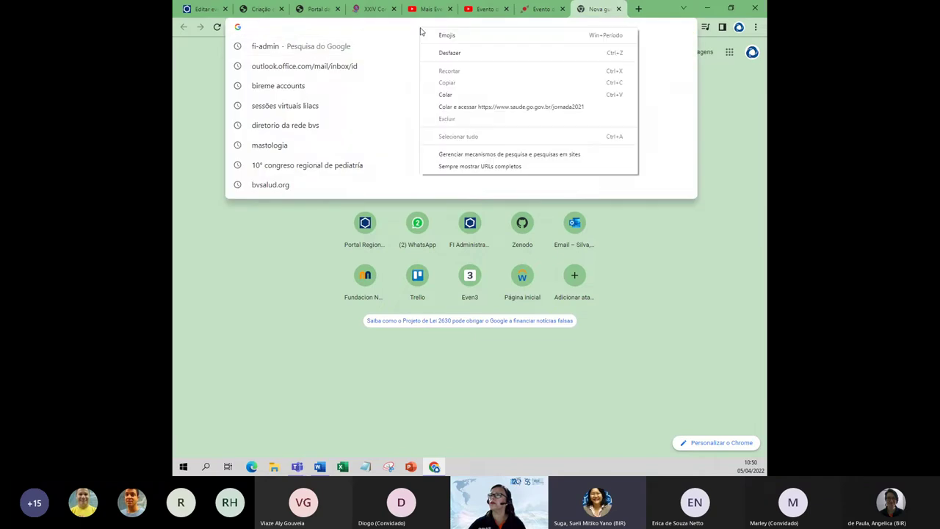
click(463, 94)
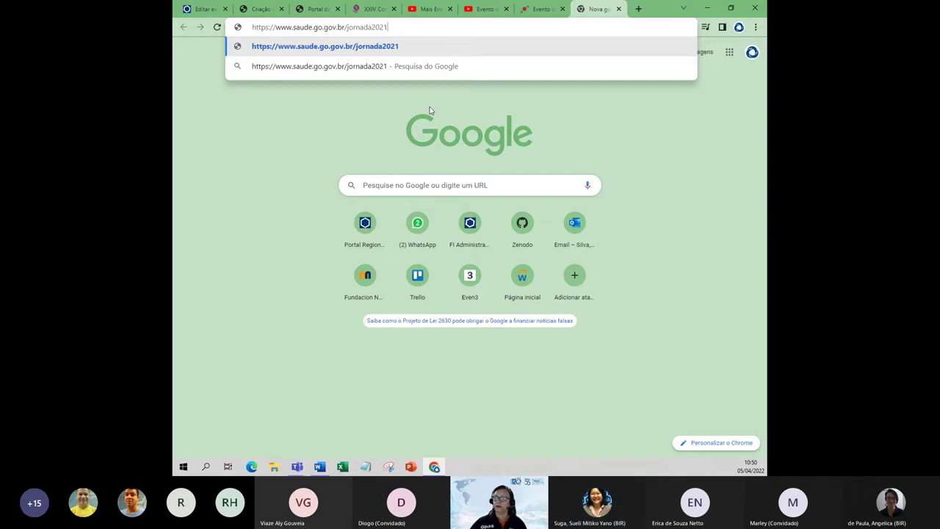
key(Return)
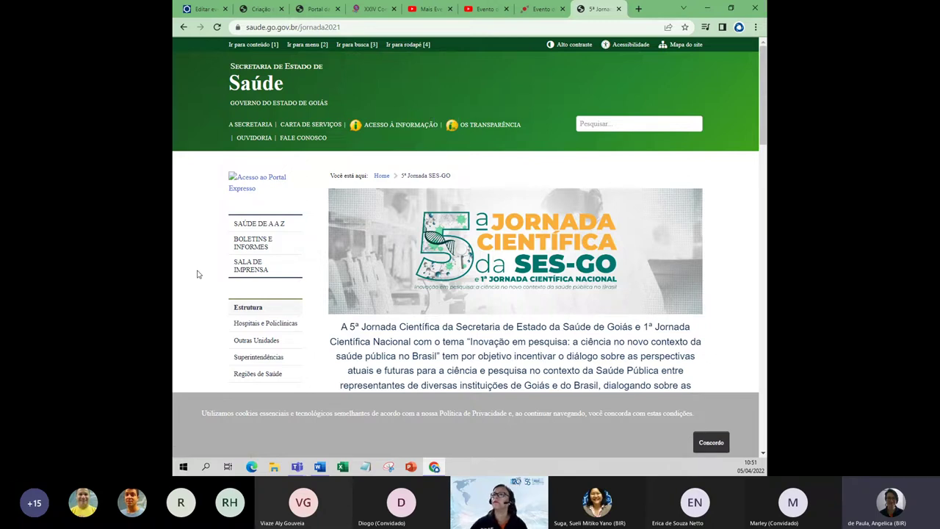
click(202, 9)
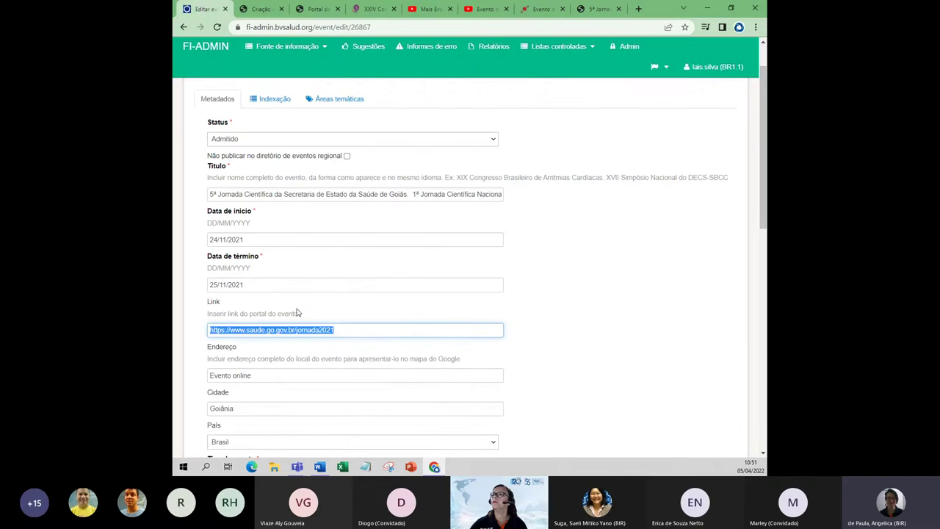
click(689, 275)
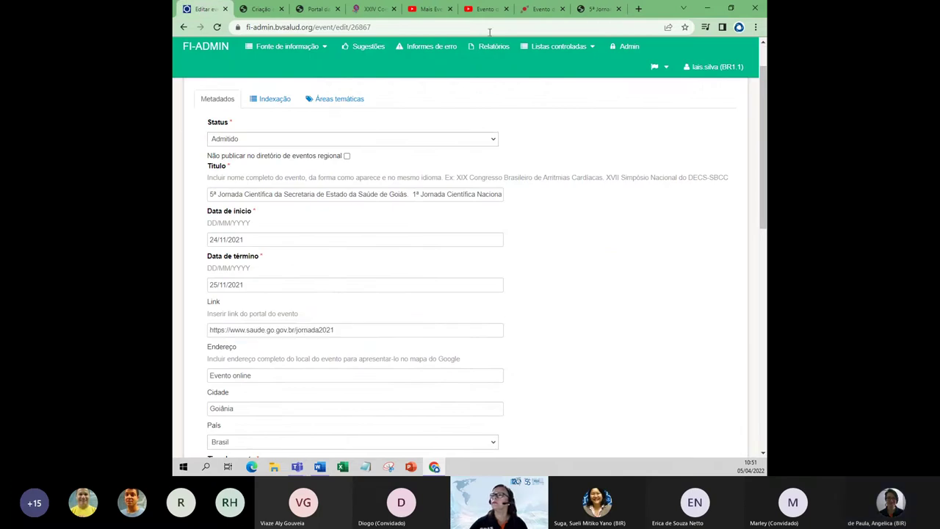
Look over the 5ª Jornada Científica da SES-GO event page and its section links, and return to the FI-ADMIN record
scroll(505, 282, up, 1)
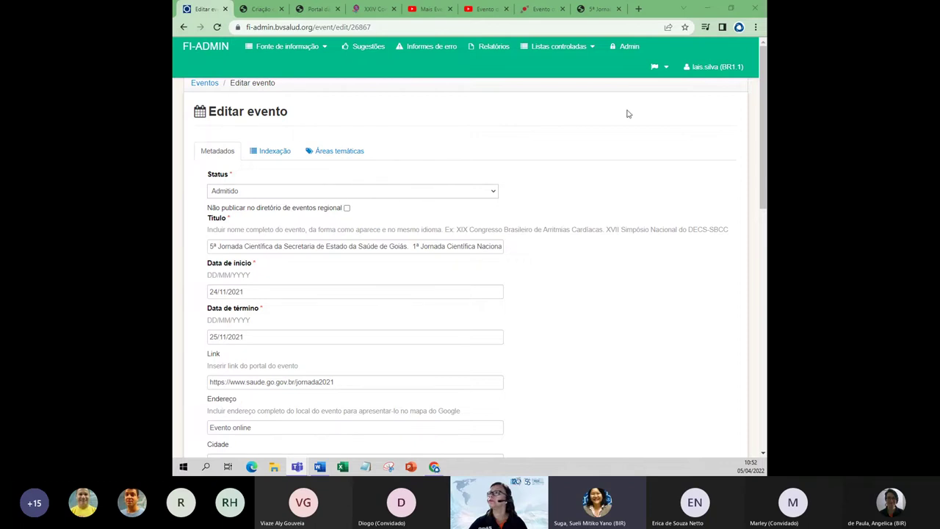
click(600, 9)
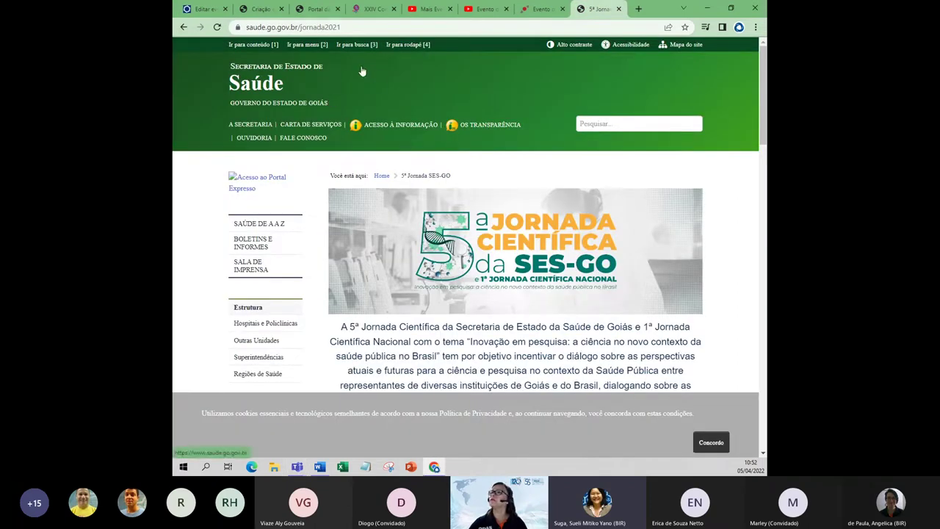
scroll(405, 235, down, 4)
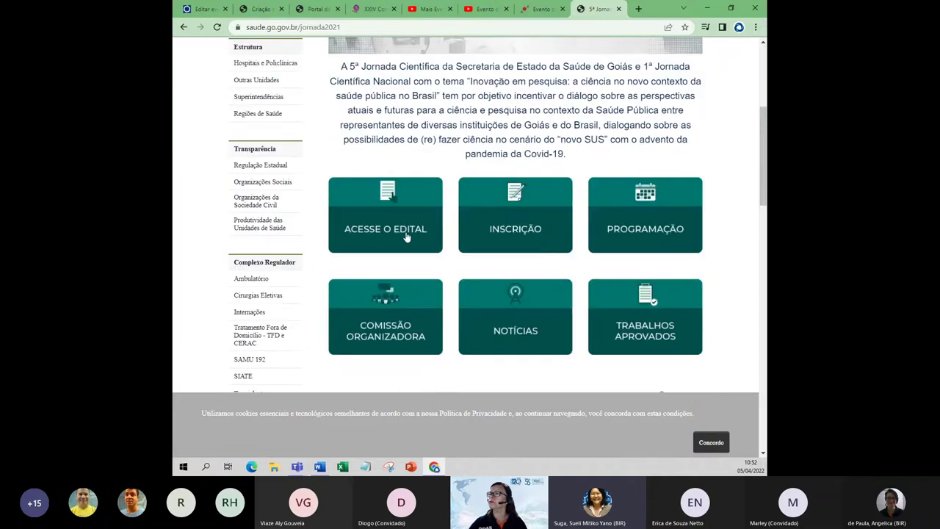
scroll(405, 235, down, 3)
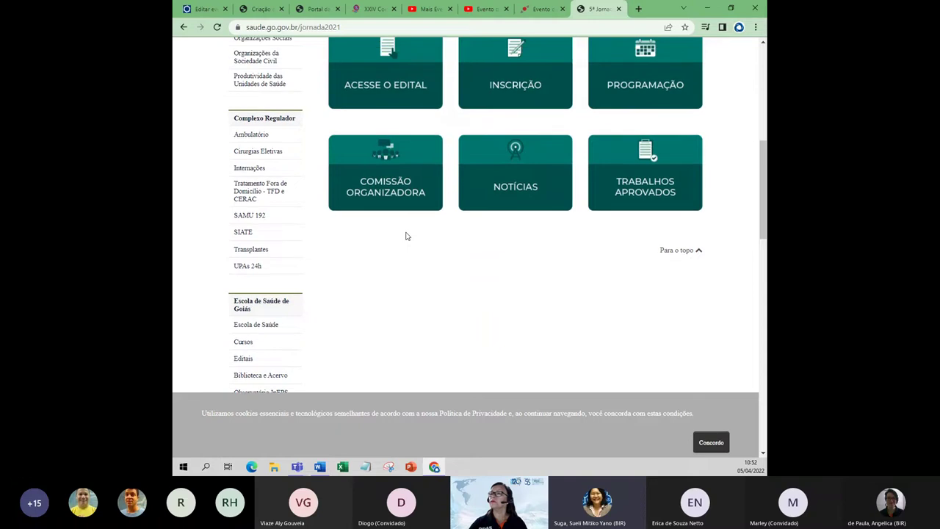
scroll(405, 235, up, 4)
scroll(405, 234, up, 2)
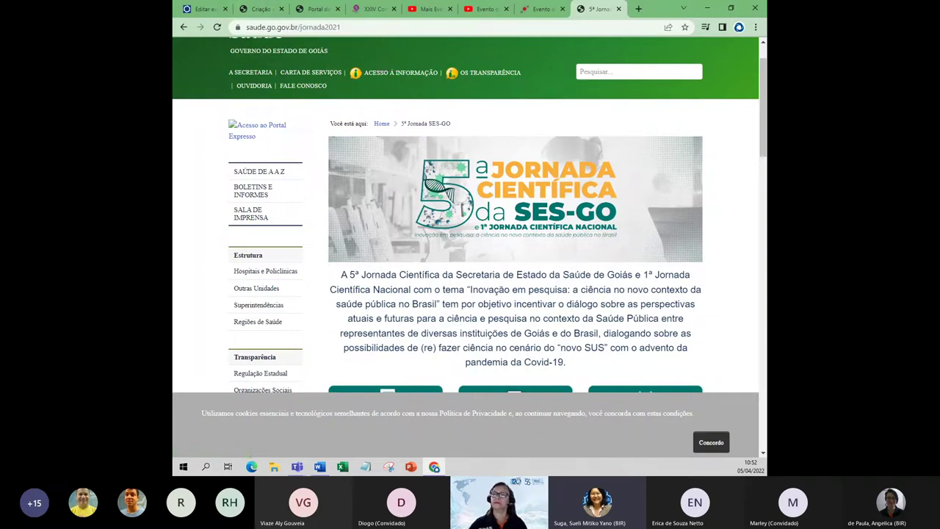
click(205, 8)
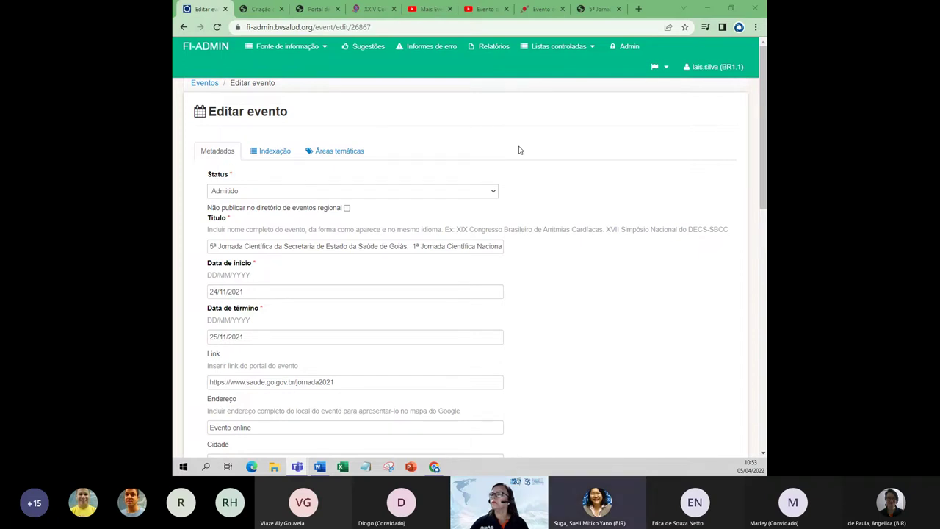
Review the record's contact information, observations, target audience and creation details
scroll(518, 150, down, 10)
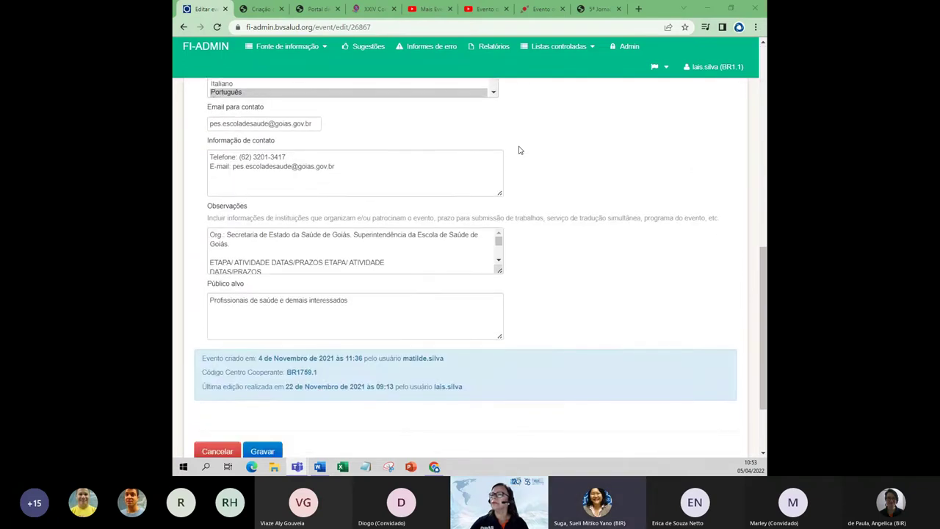
scroll(518, 150, up, 3)
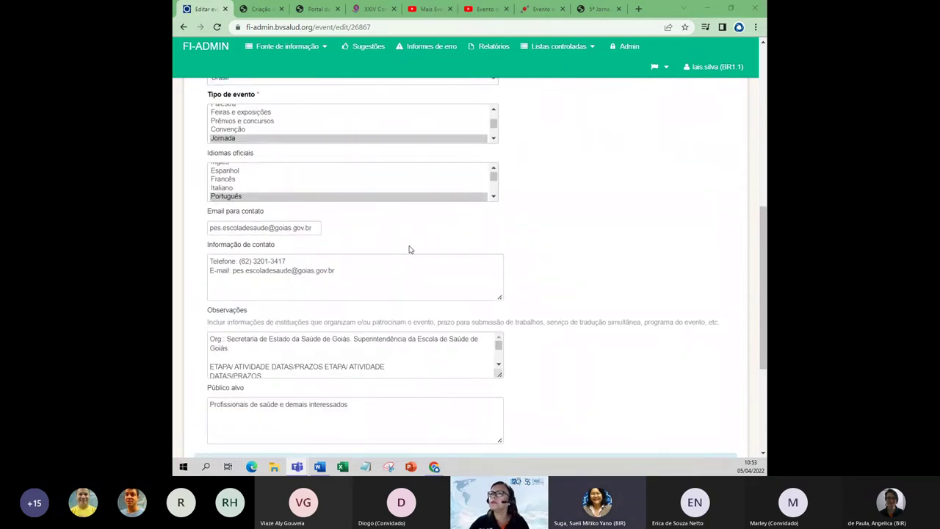
scroll(409, 249, up, 3)
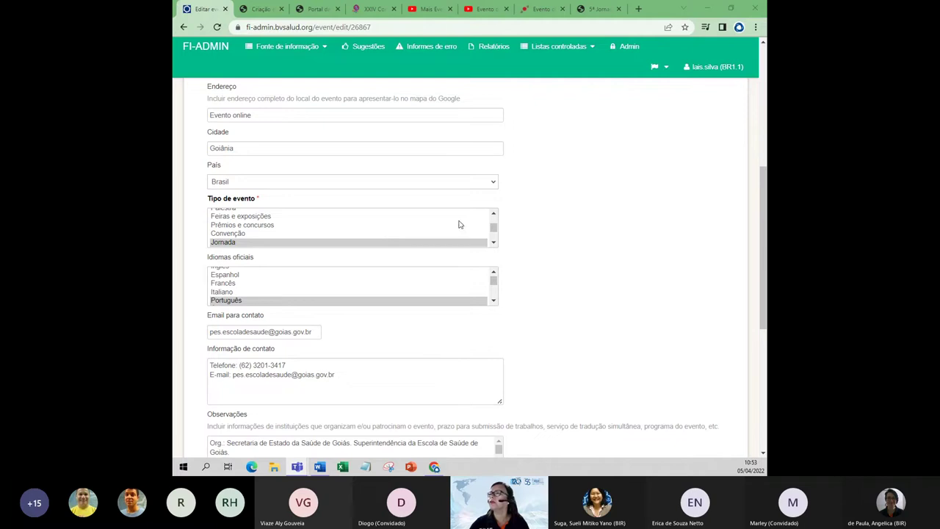
Examine the options available in the Tipo de evento list of the event record
scroll(328, 230, up, 1)
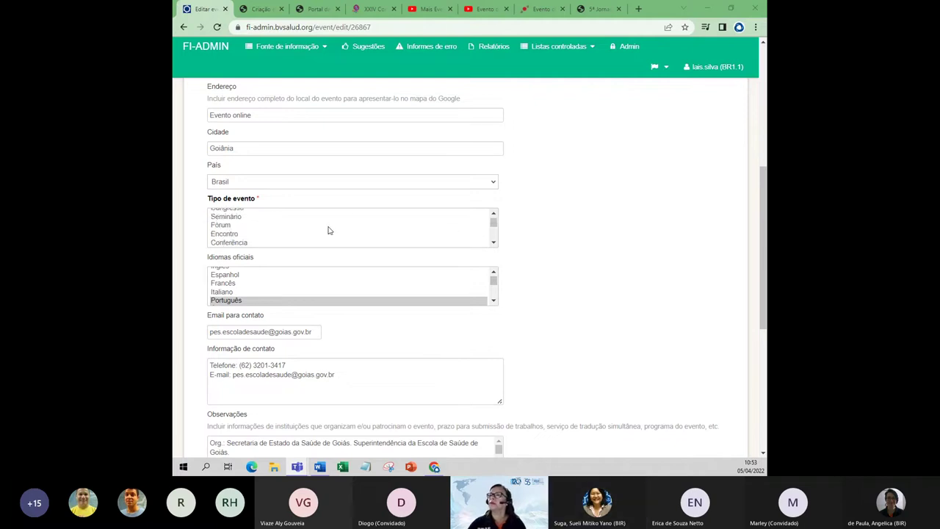
scroll(328, 230, up, 1)
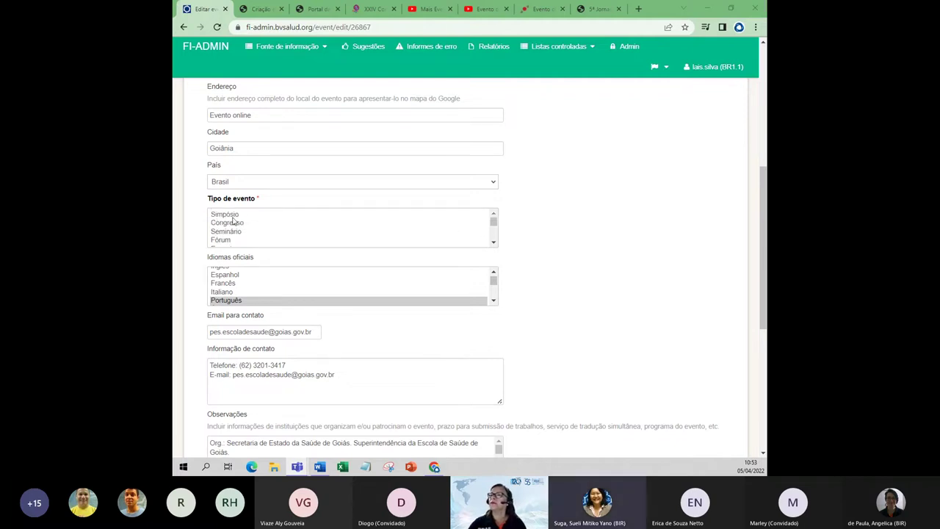
scroll(257, 232, down, 2)
scroll(257, 232, down, 2)
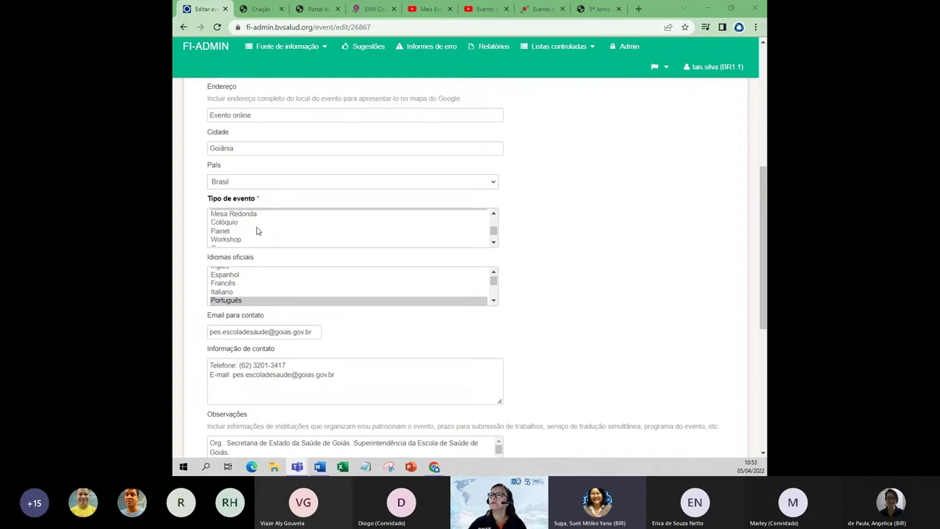
scroll(256, 232, up, 3)
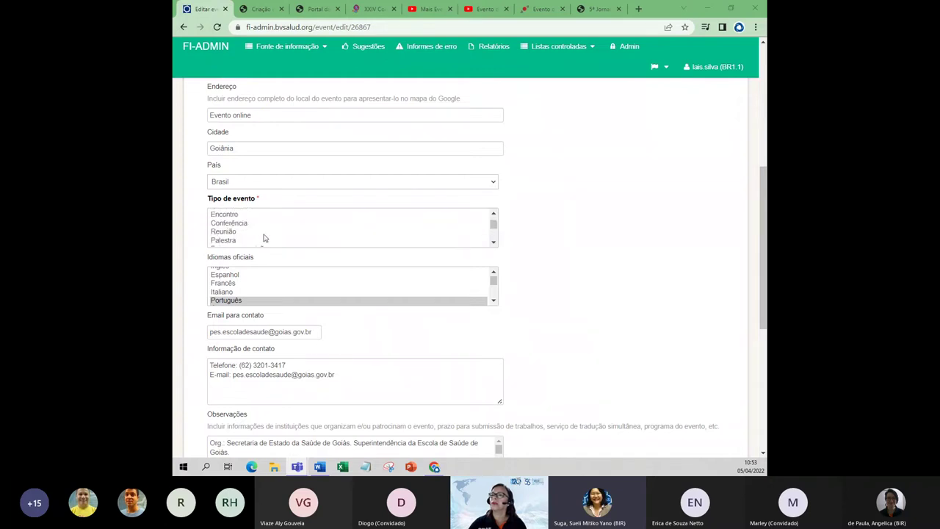
scroll(317, 237, down, 2)
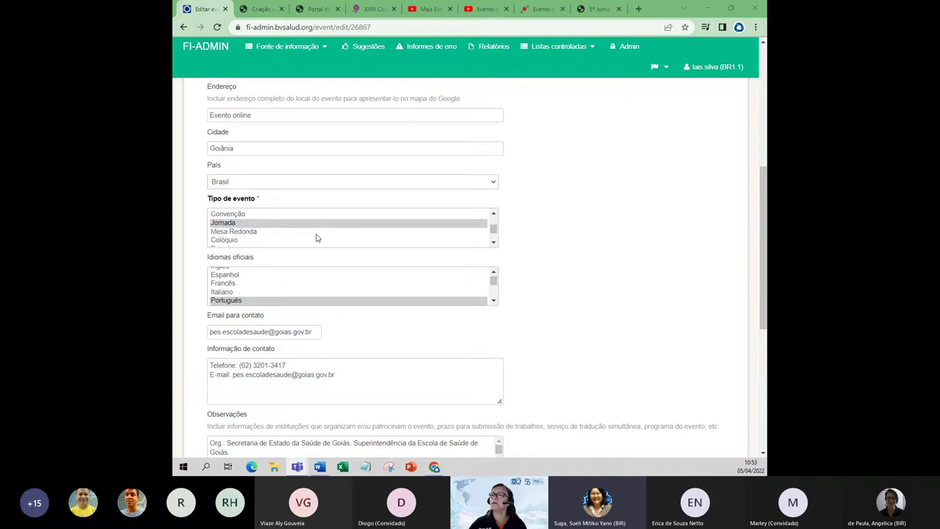
scroll(317, 237, down, 3)
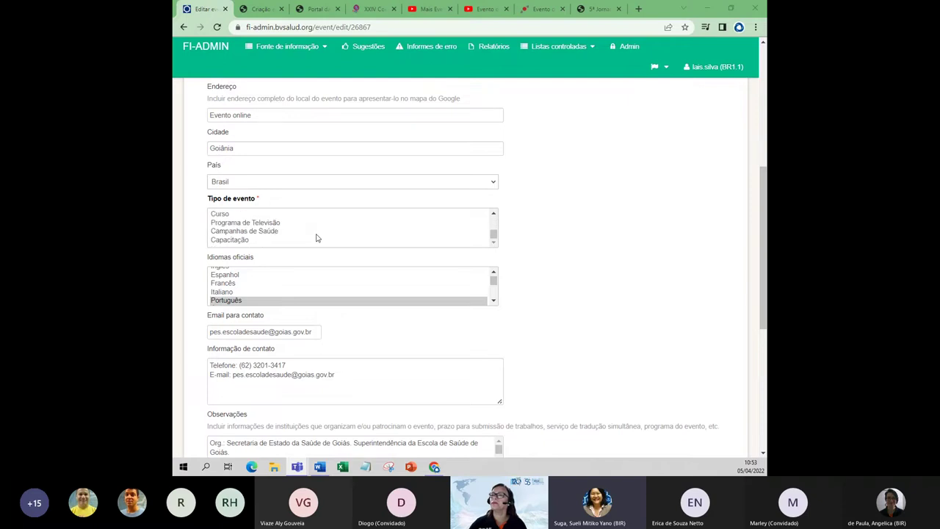
scroll(317, 237, down, 1)
scroll(541, 203, up, 2)
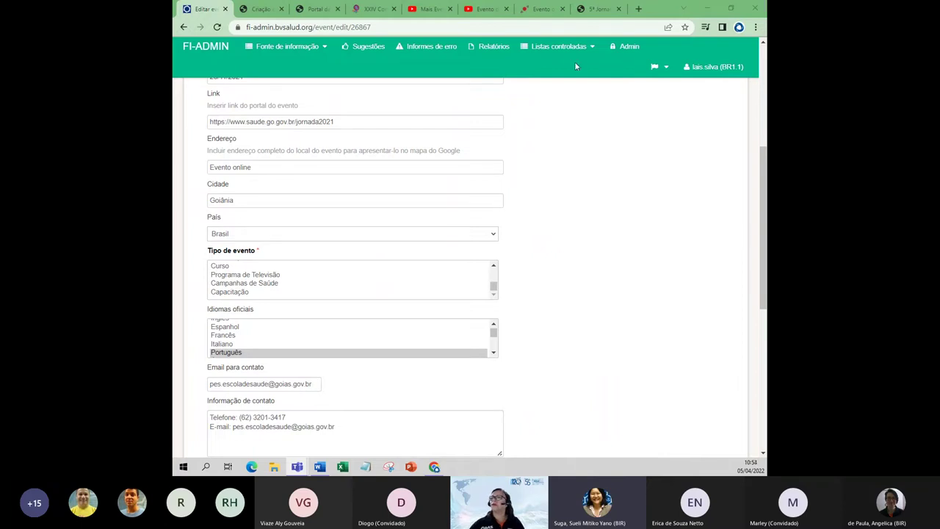
Bring up the wiki page Criação e edição de eventos and read its index, Novos eventos and Metadados instructions
click(258, 12)
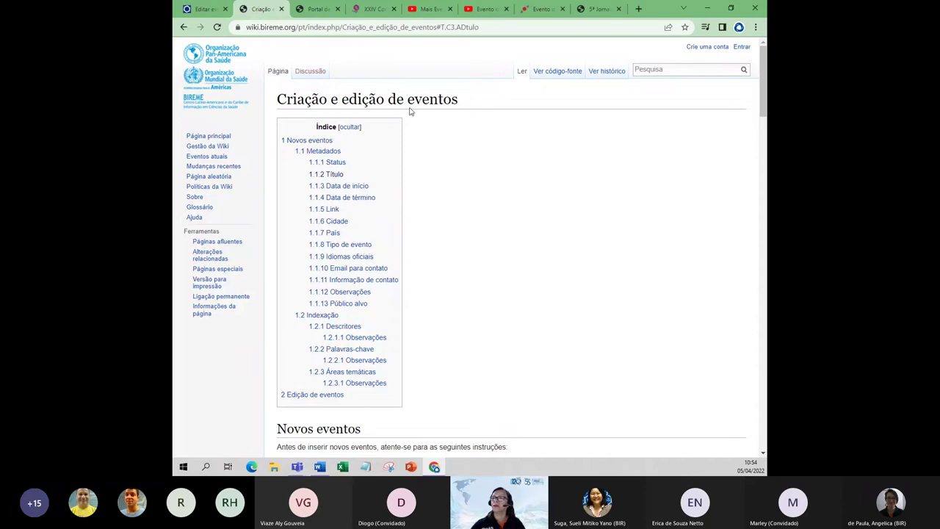
scroll(465, 174, down, 3)
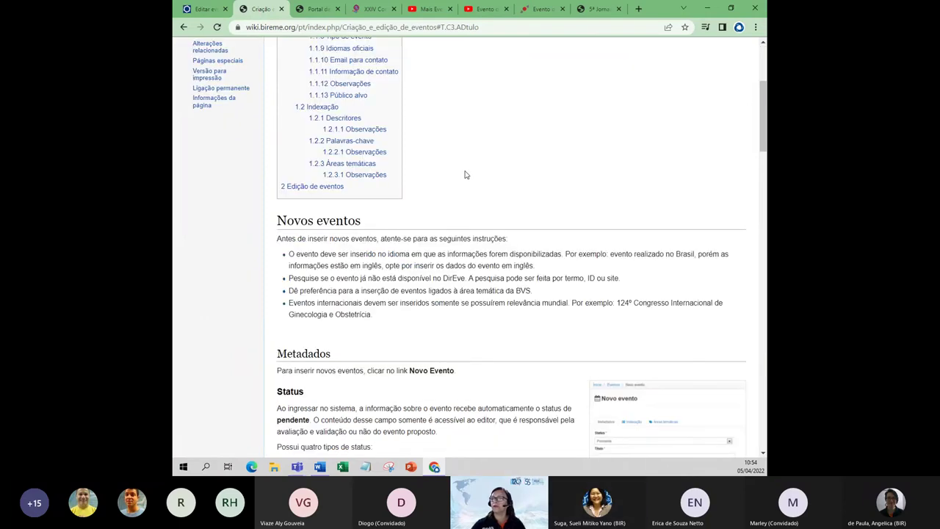
scroll(465, 174, up, 3)
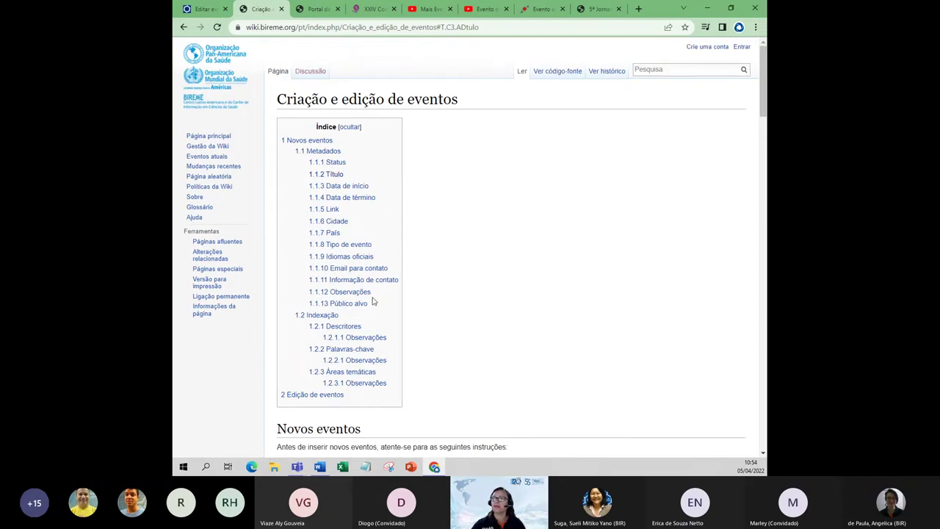
scroll(446, 220, down, 2)
scroll(448, 220, down, 2)
scroll(446, 216, down, 3)
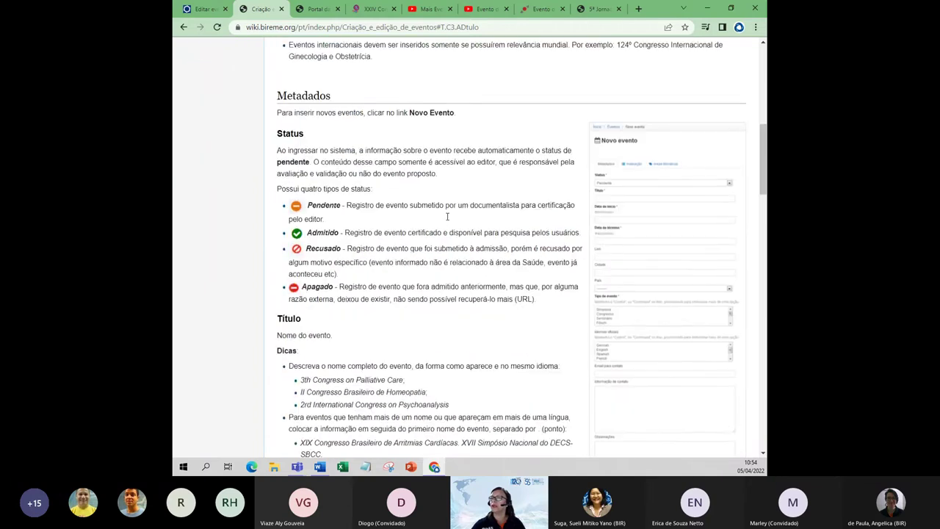
scroll(446, 217, down, 3)
scroll(447, 217, down, 1)
scroll(446, 216, down, 2)
scroll(446, 220, down, 1)
scroll(446, 219, down, 1)
scroll(447, 220, up, 4)
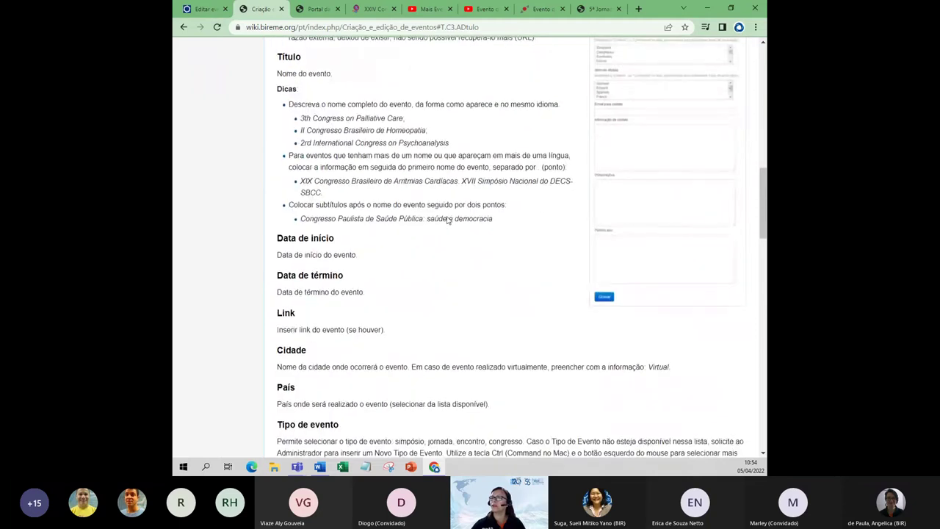
Skim the wiki guide from Status through Indexação, Áreas temáticas and Edição de eventos, and return to the FI-ADMIN record
scroll(447, 219, up, 8)
scroll(447, 219, down, 6)
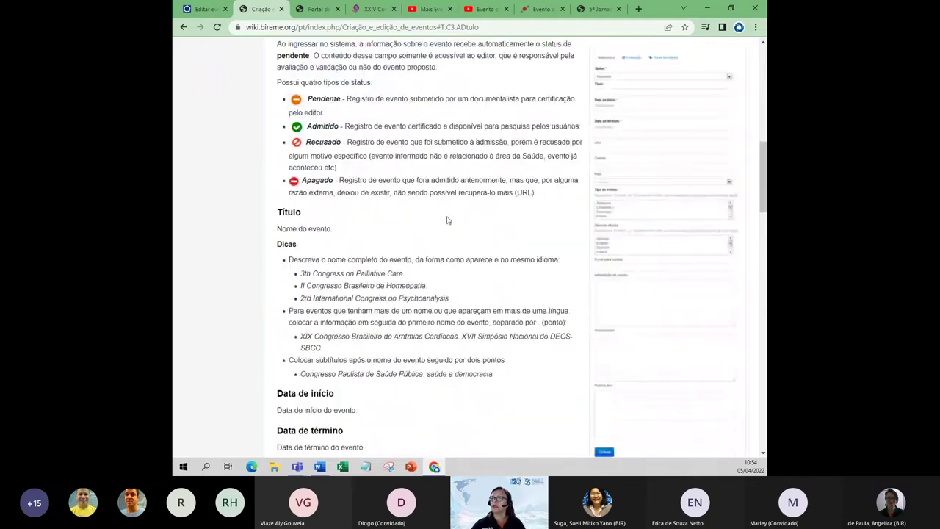
scroll(447, 220, down, 7)
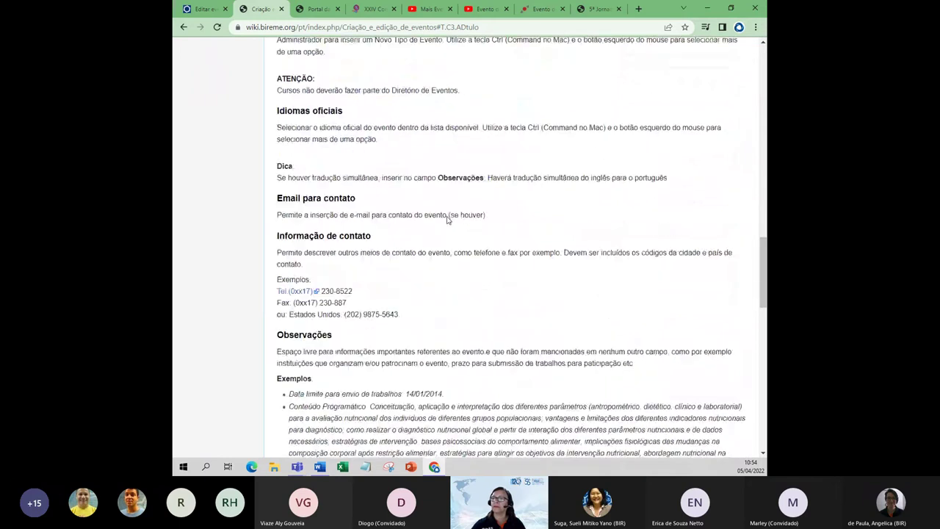
scroll(447, 219, down, 3)
scroll(447, 220, down, 5)
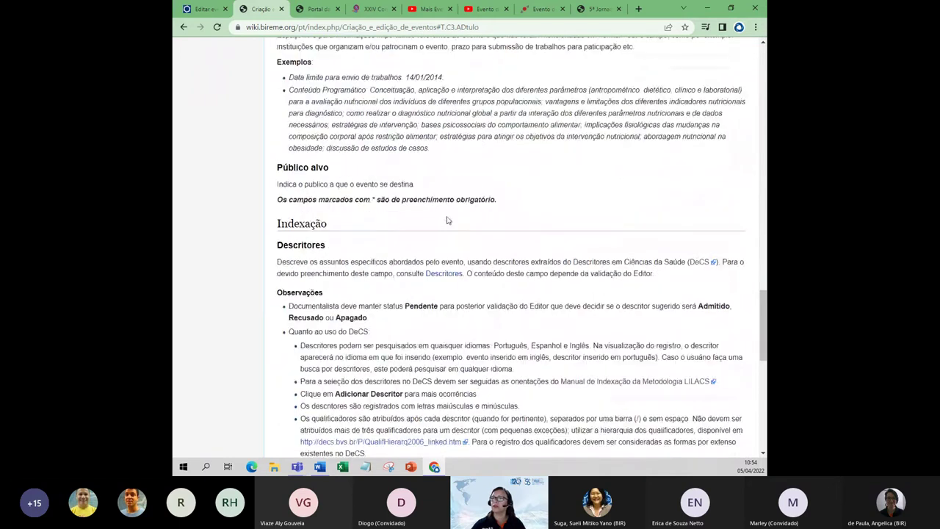
scroll(446, 219, down, 4)
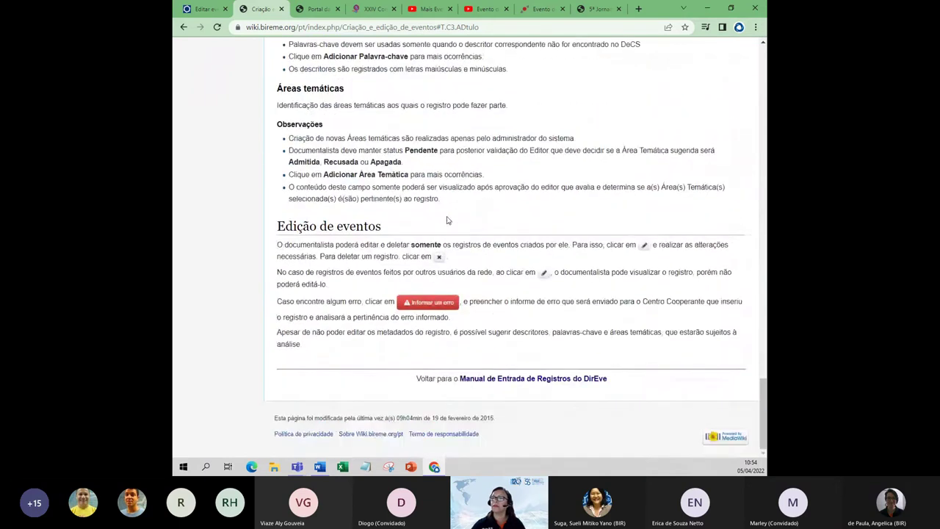
scroll(447, 220, up, 9)
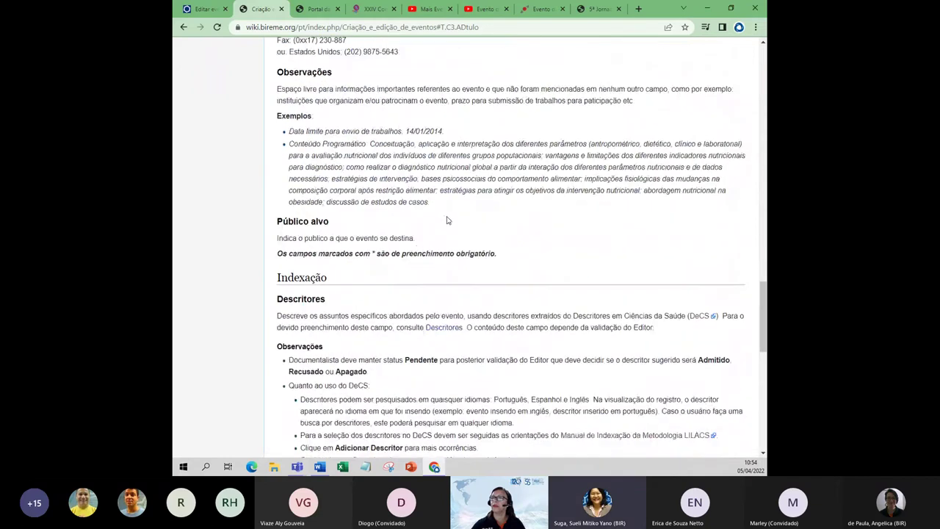
scroll(447, 220, up, 12)
scroll(619, 197, up, 4)
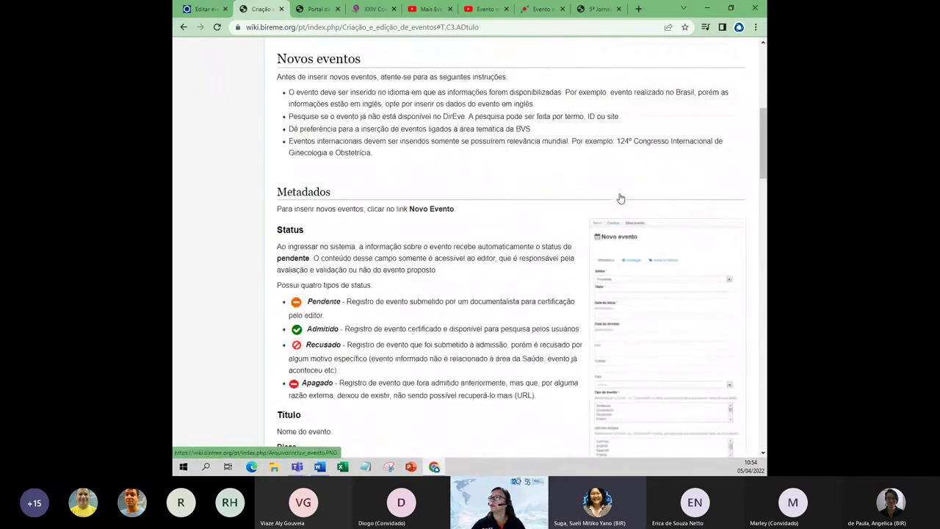
scroll(430, 172, up, 5)
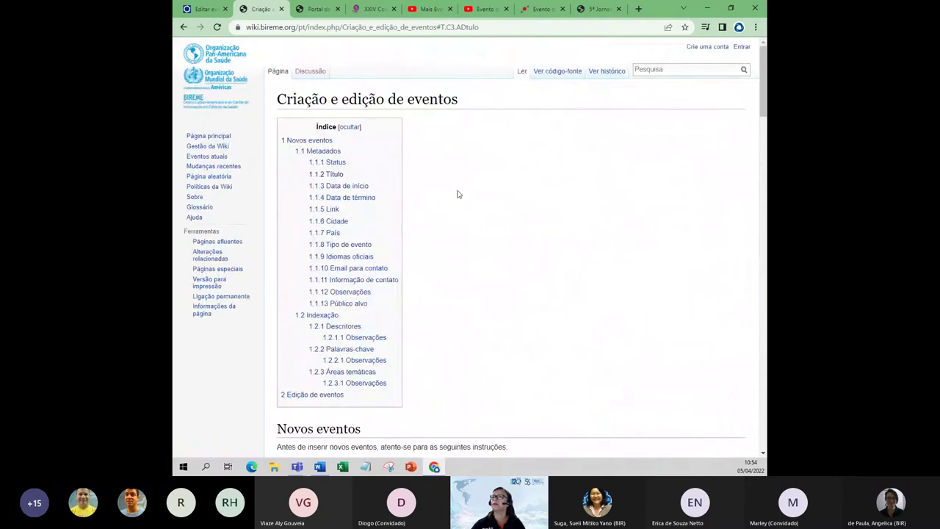
click(205, 10)
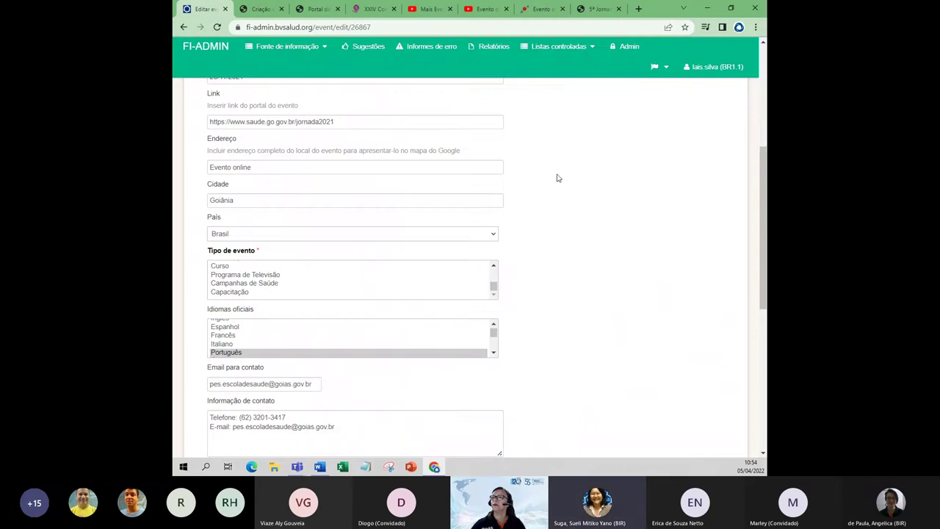
Minimise the Teams meeting window and recheck the event record's title, dates, link, address, city and event type fields
scroll(388, 128, up, 4)
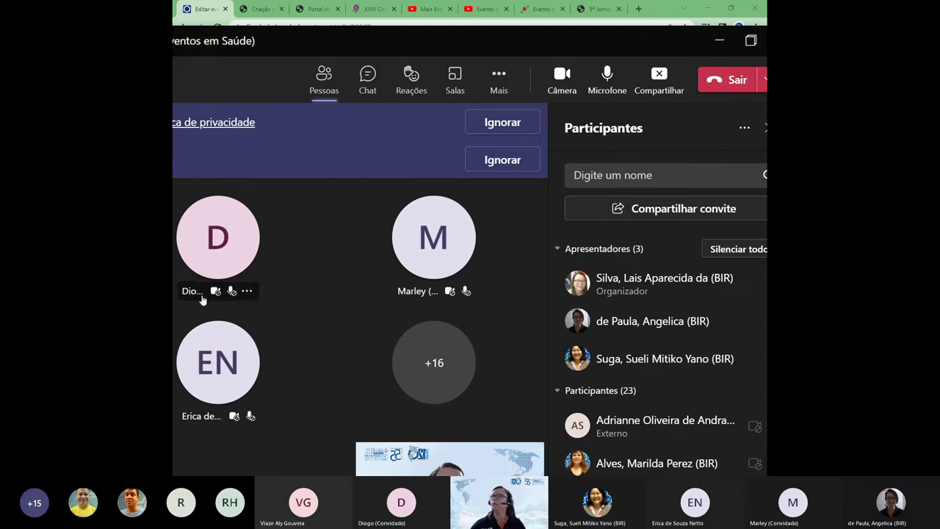
click(719, 40)
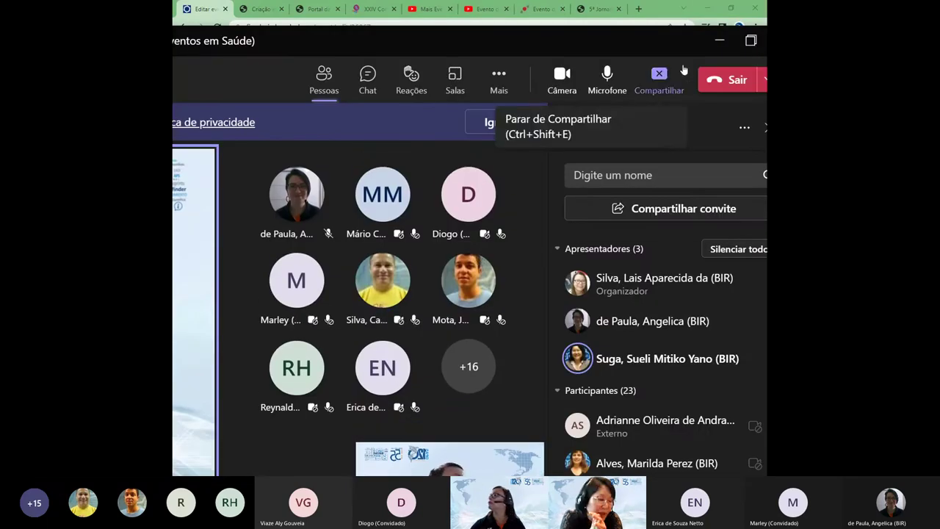
click(719, 40)
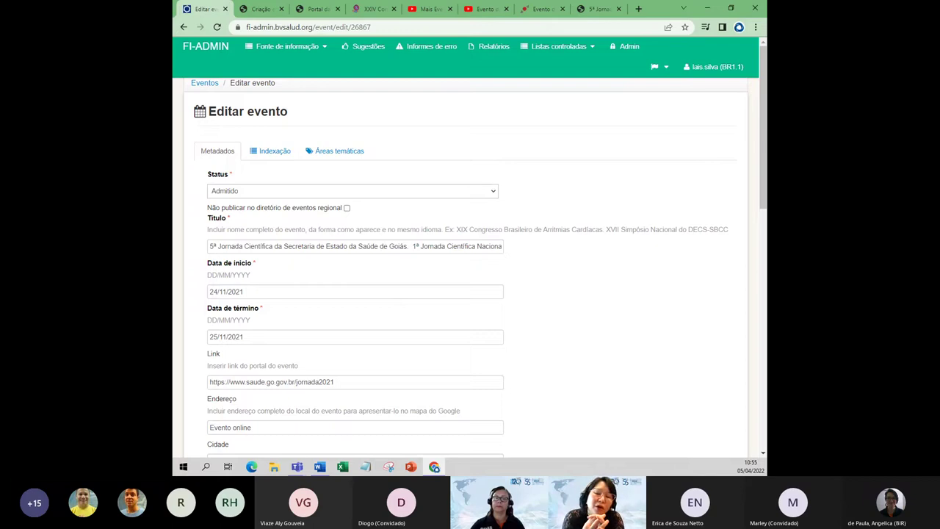
scroll(324, 276, down, 2)
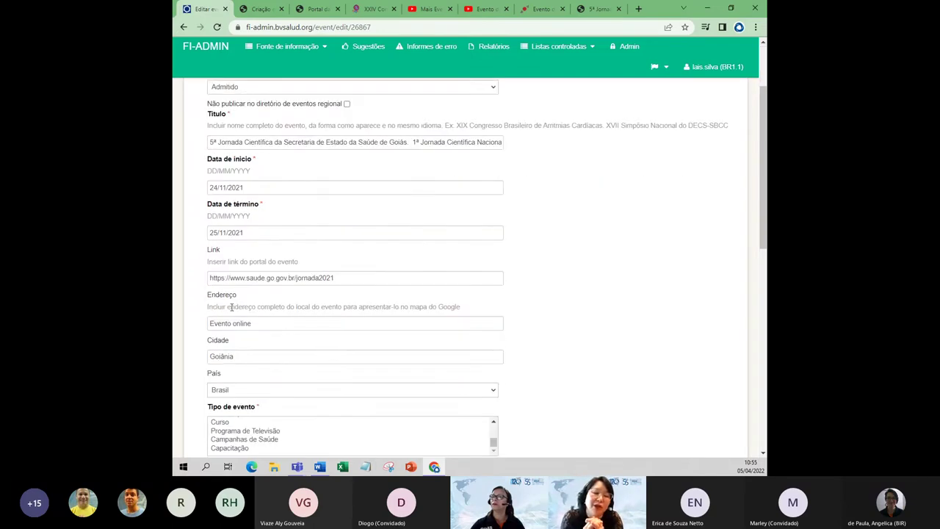
scroll(235, 294, down, 1)
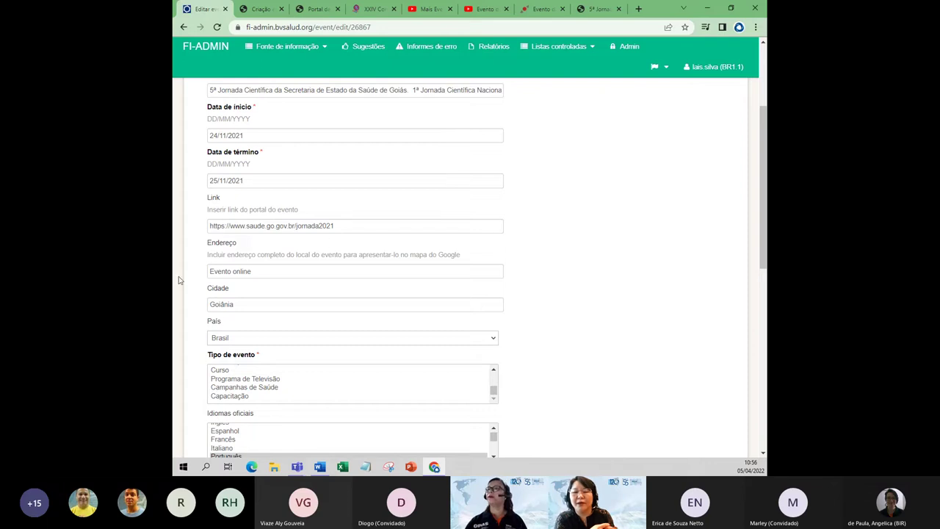
scroll(373, 200, up, 3)
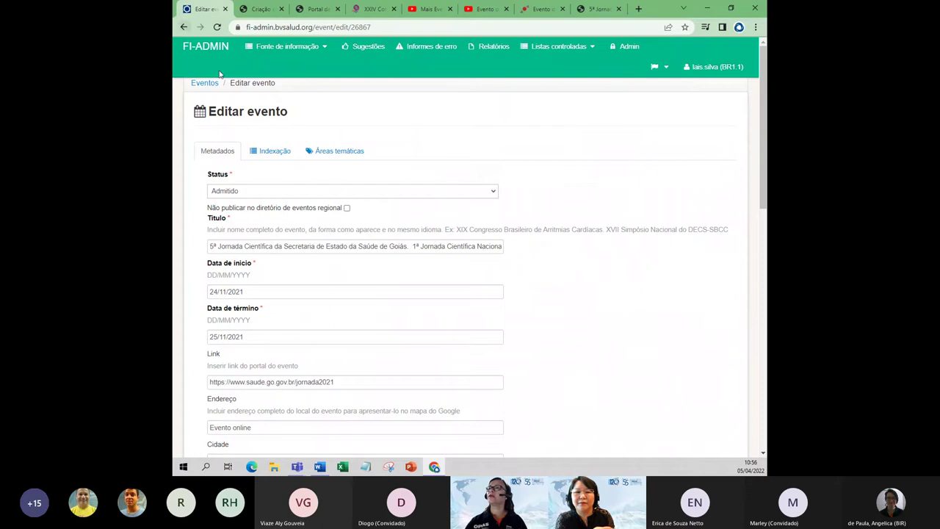
click(277, 53)
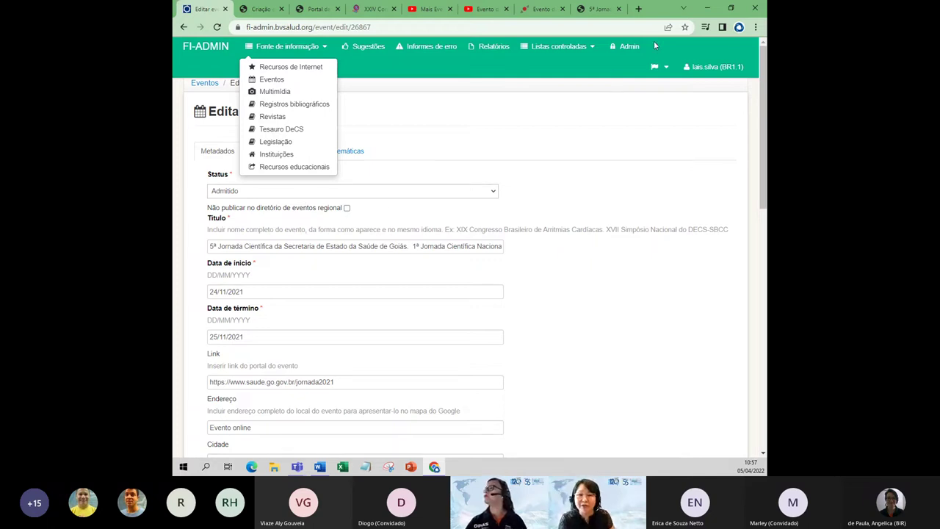
click(639, 9)
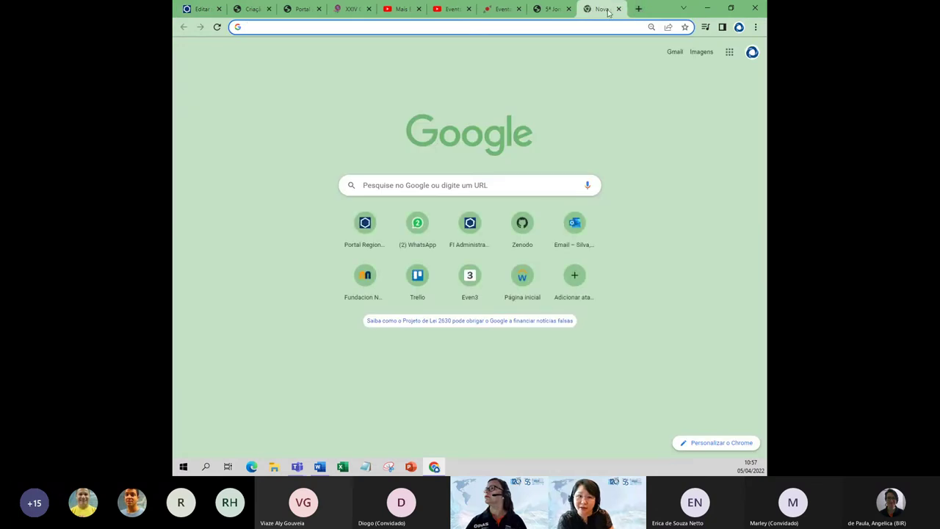
drag(597, 8, 221, 235)
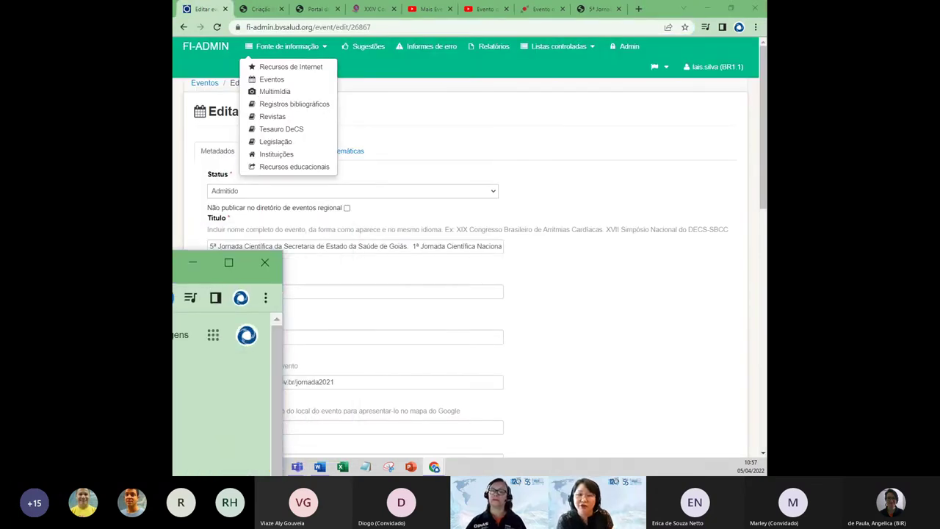
key(ctrl+w)
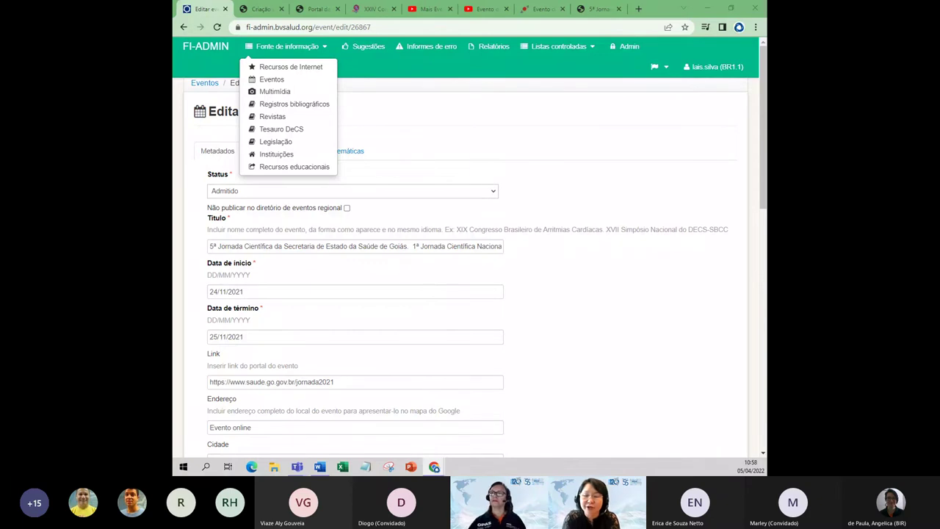
click(578, 288)
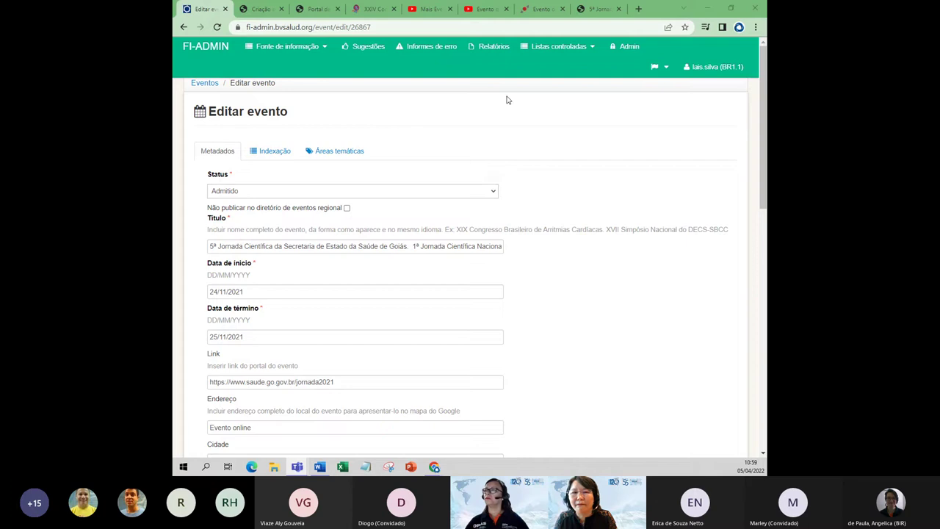
click(639, 8)
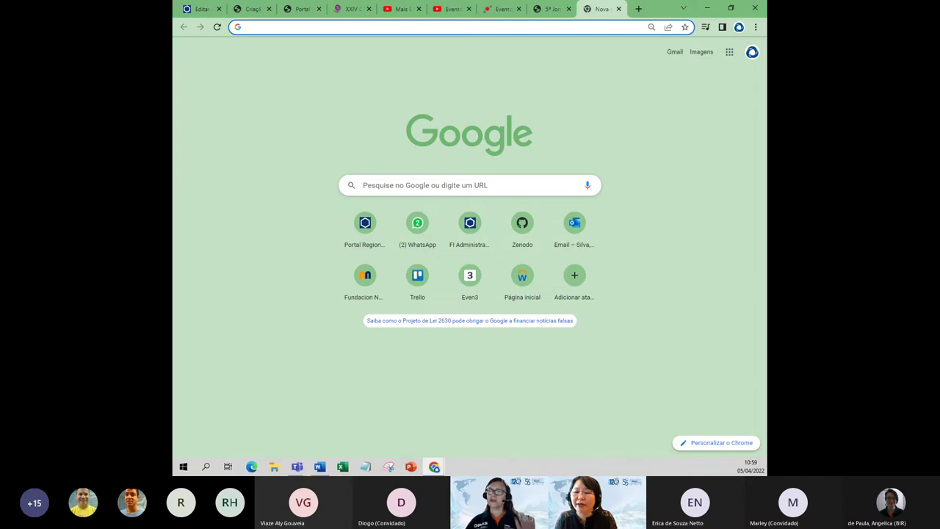
click(619, 8)
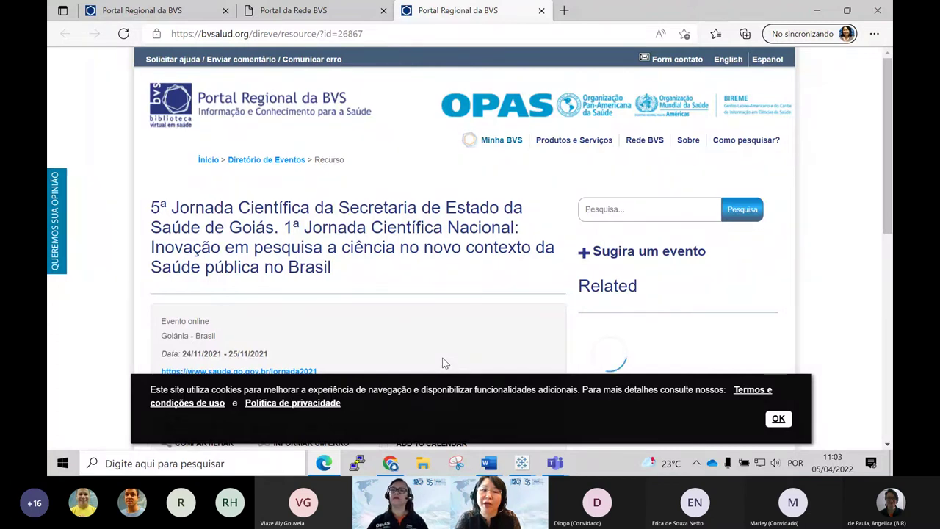
Review the published page of event 26867 on the Portal Regional da BVS, checking its full title and event details
scroll(278, 185, down, 1)
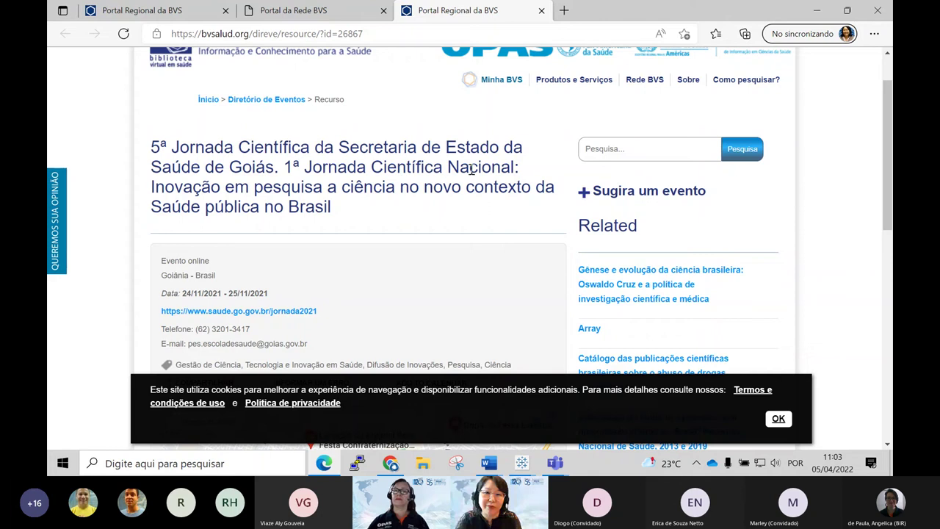
drag(164, 188, 382, 187)
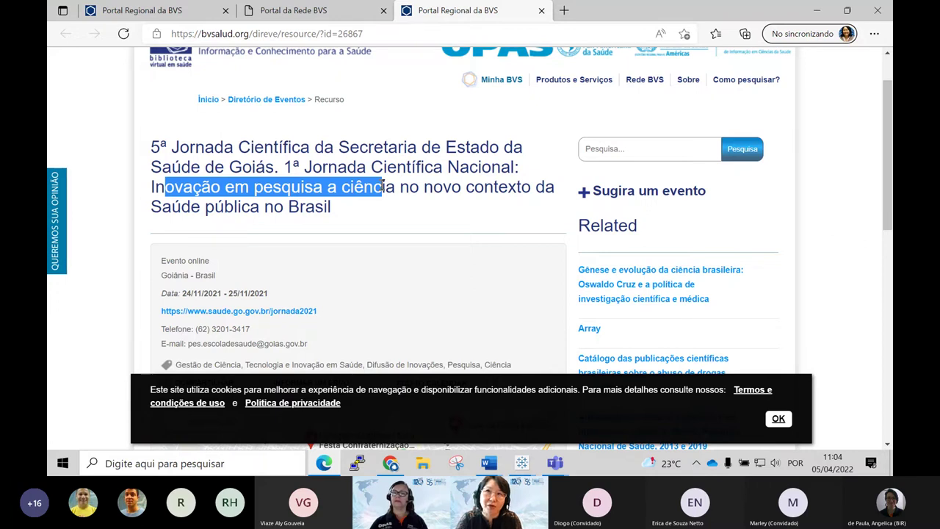
drag(383, 186, 384, 203)
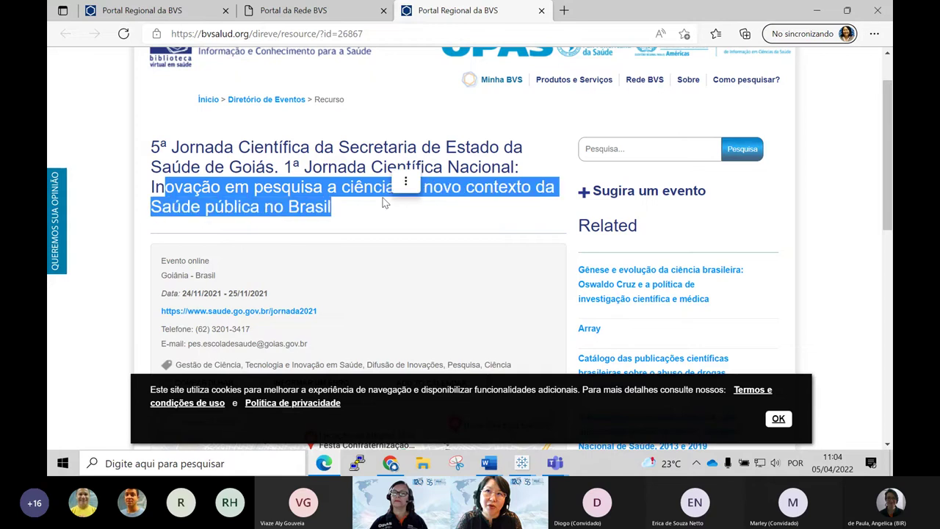
click(331, 214)
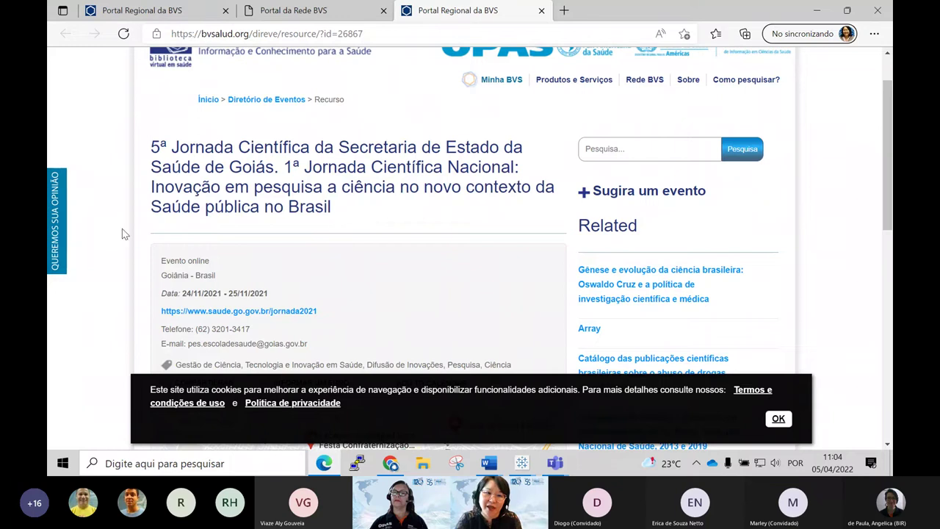
drag(199, 99, 282, 206)
click(281, 206)
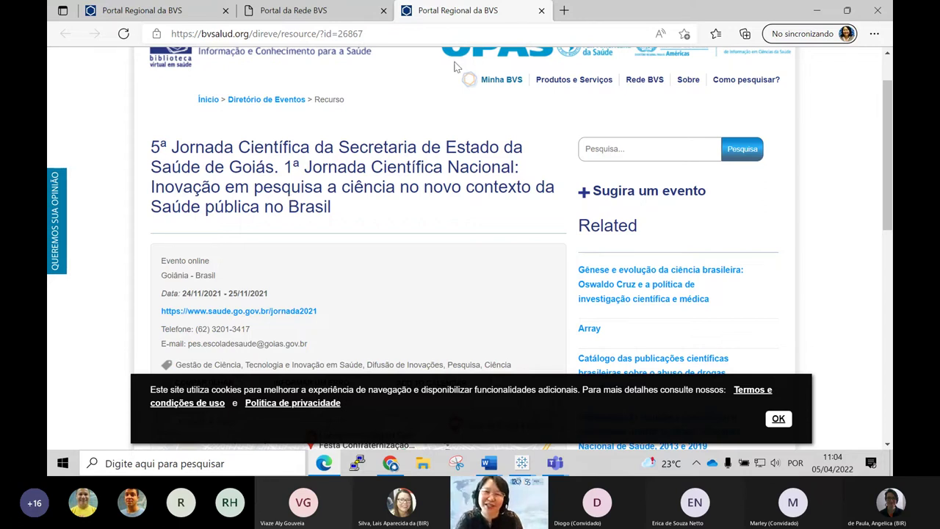
Copy the address of event 26867's page into a new browser tab and edit its domain to start with saudepublica.bvs
click(332, 34)
key(ctrl+c)
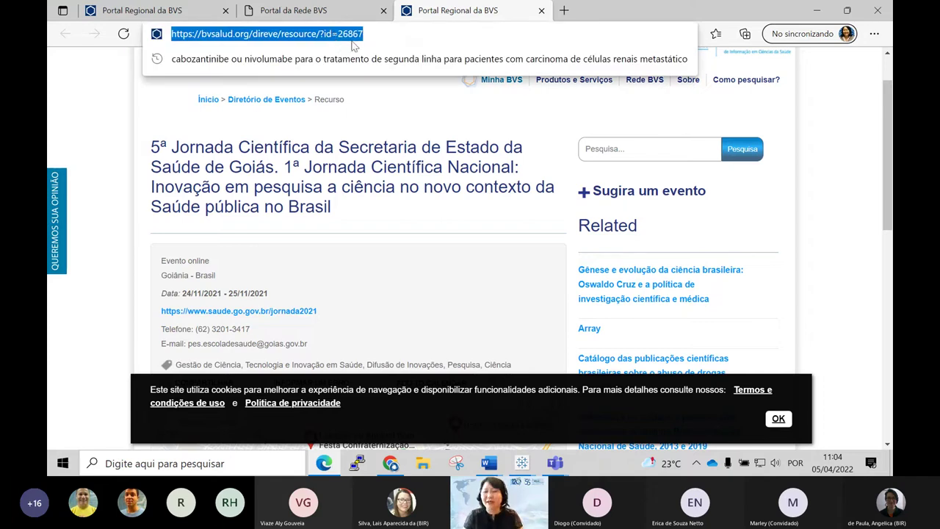
click(564, 10)
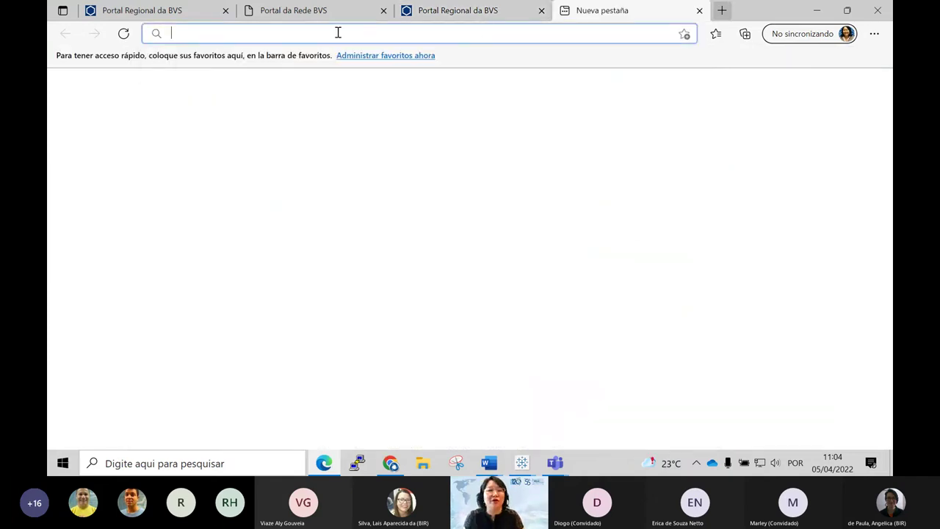
key(ctrl+v)
key(ctrl+v)
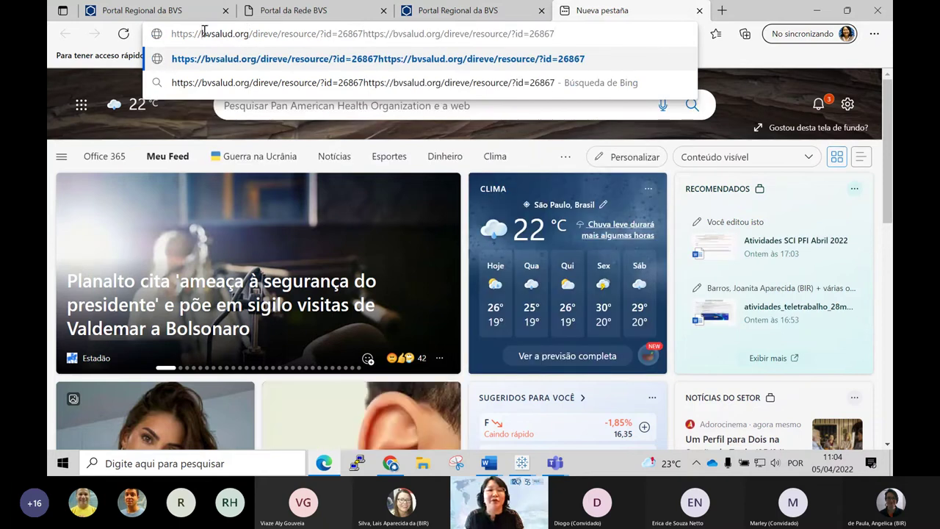
text(saudepublica.bvs)
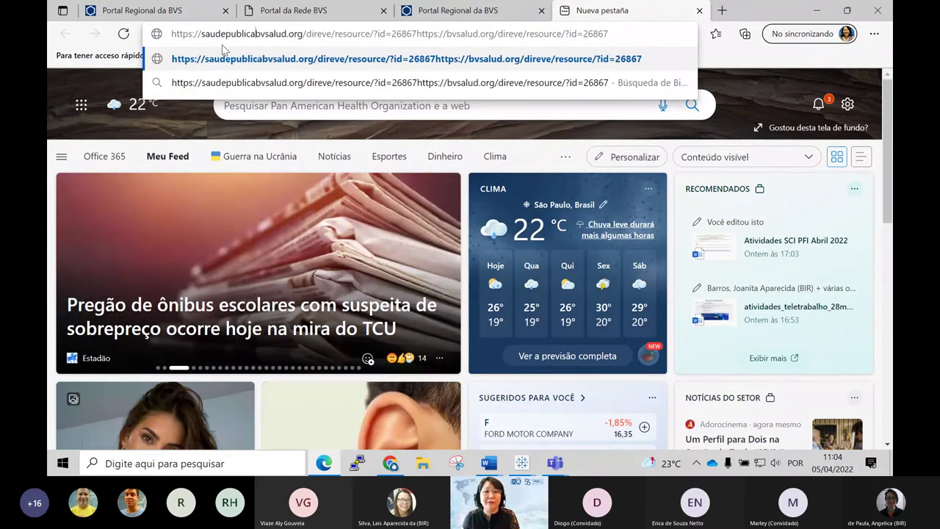
text(.)
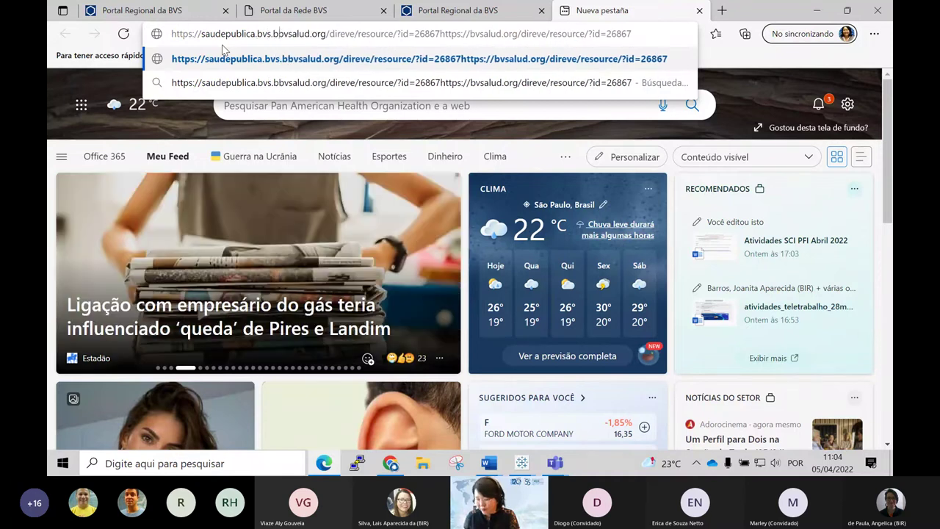